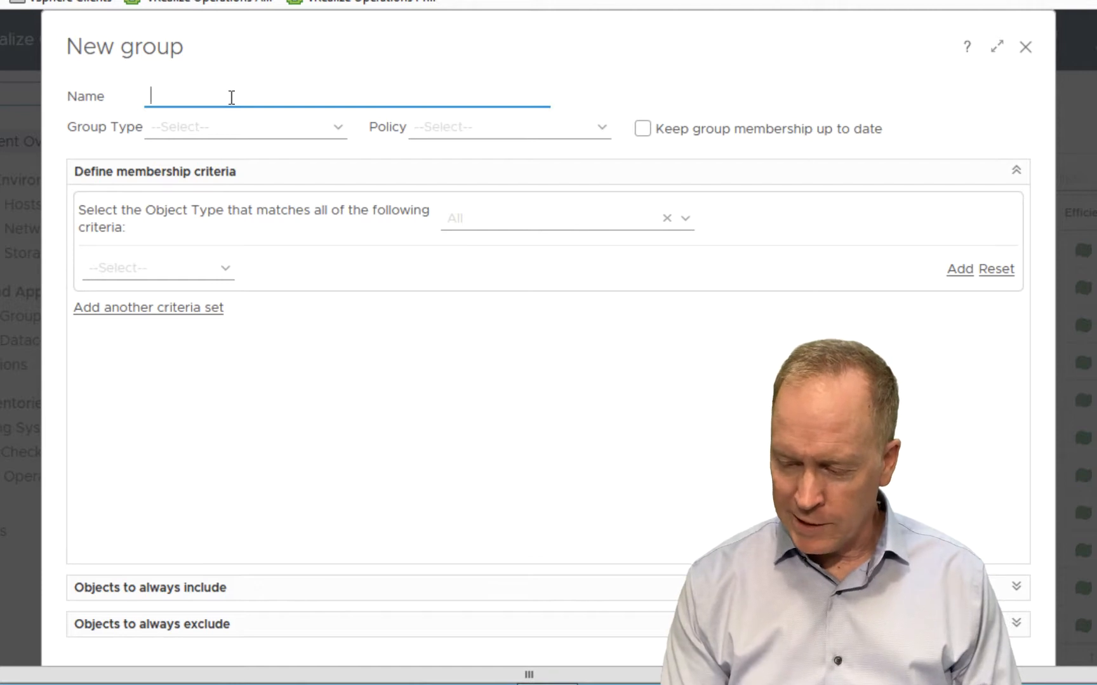
Name the new group "Clusters with DRS Enabled" and turn on Keep group membership up to date
{"action": "type", "text": "C"}
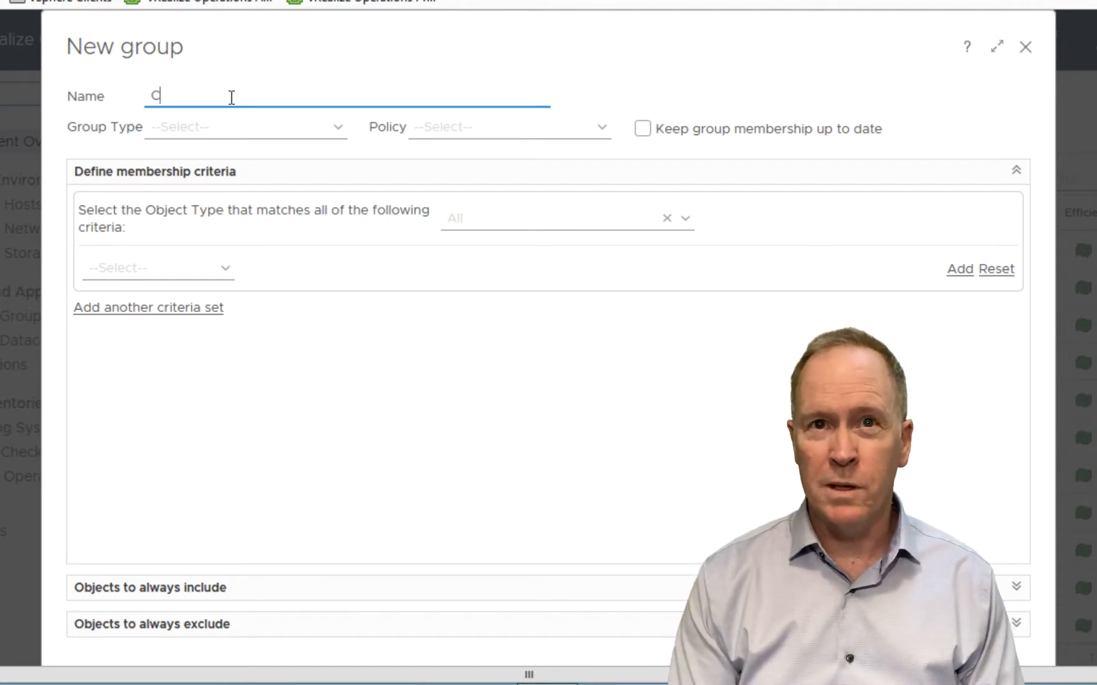
{"action": "type", "text": "lusters with"}
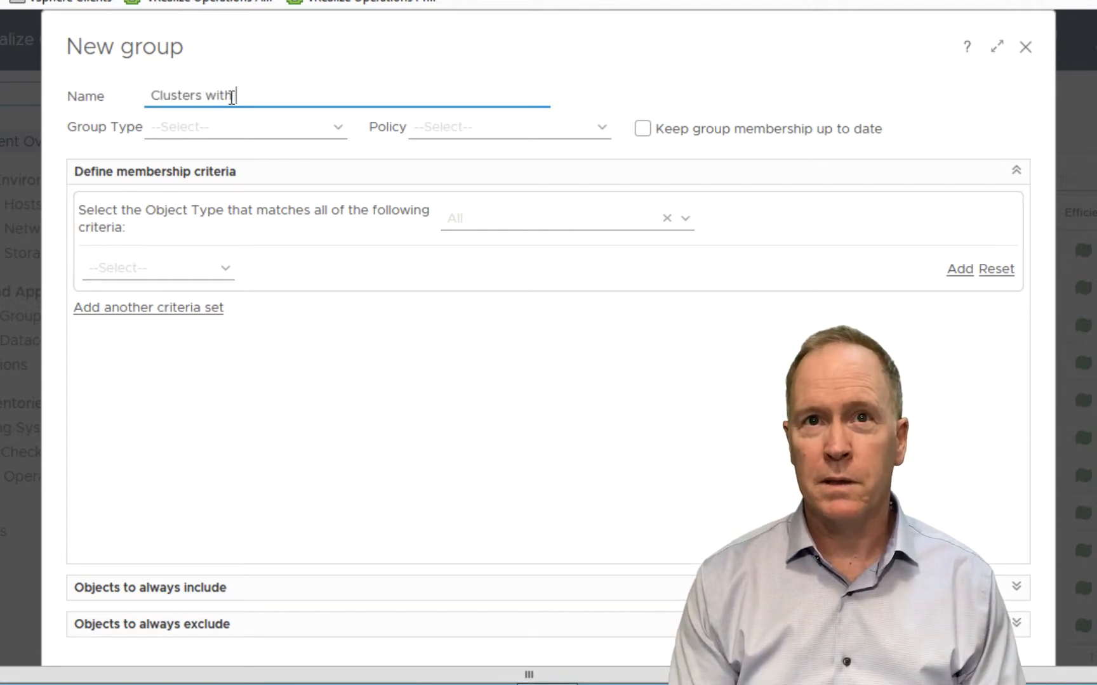
{"action": "type", "text": " DRS Enabled"}
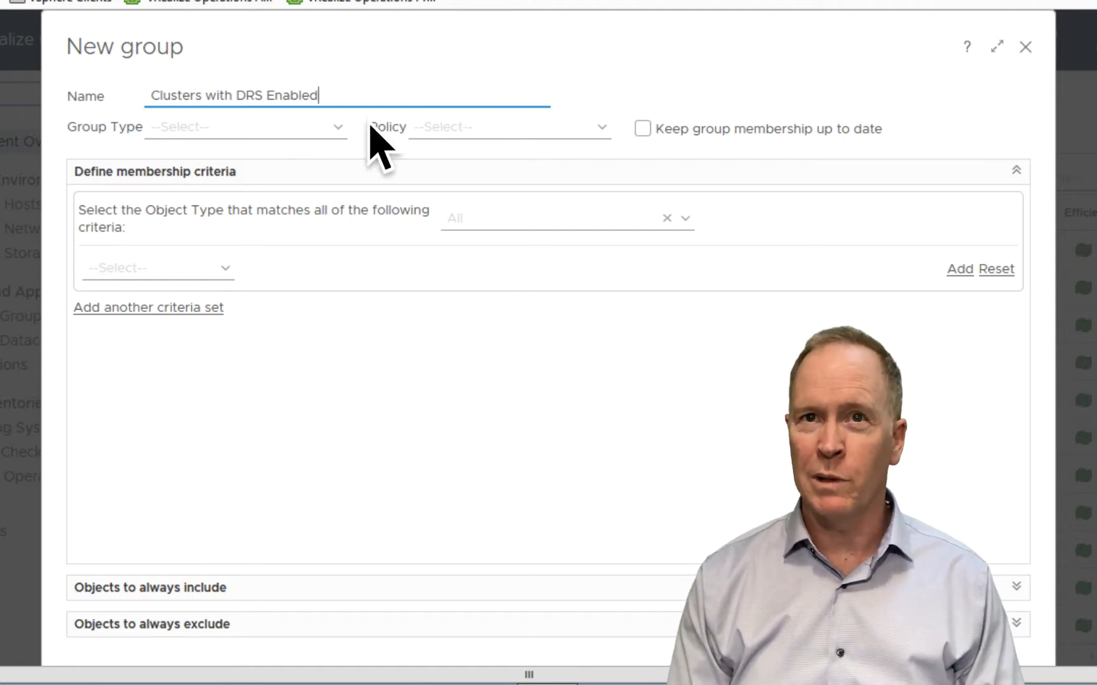
{"action": "left_click", "coordinate": [643, 132]}
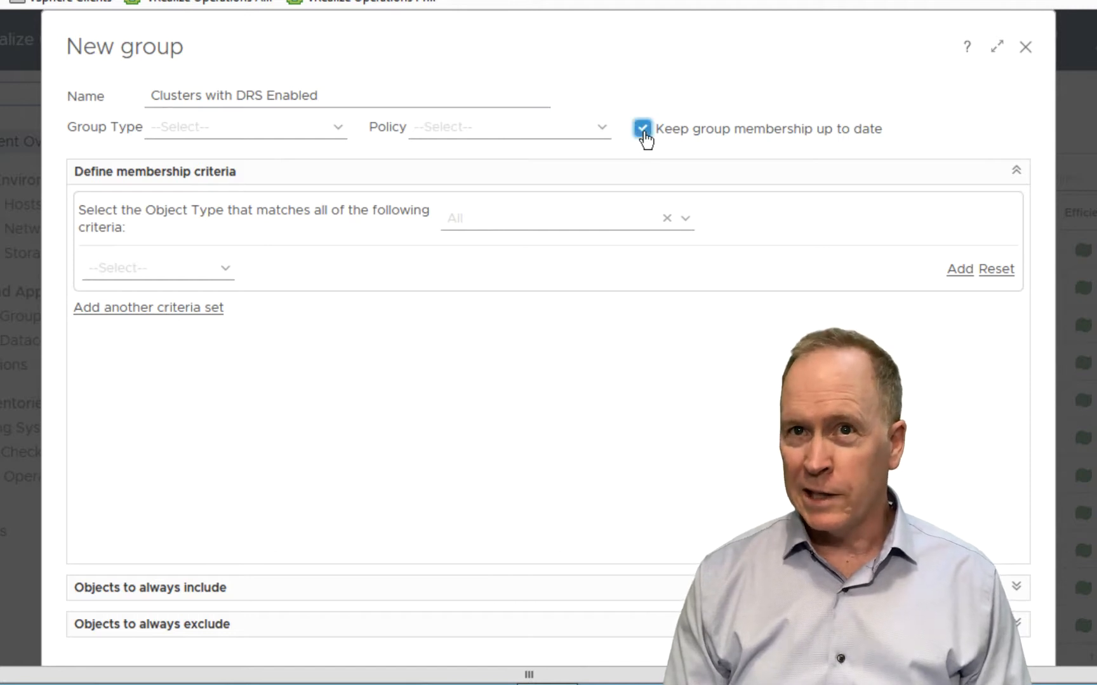
Set the object type of the membership criteria to Cluster Compute Resource under vCenter Adapter
{"action": "left_click", "coordinate": [592, 221]}
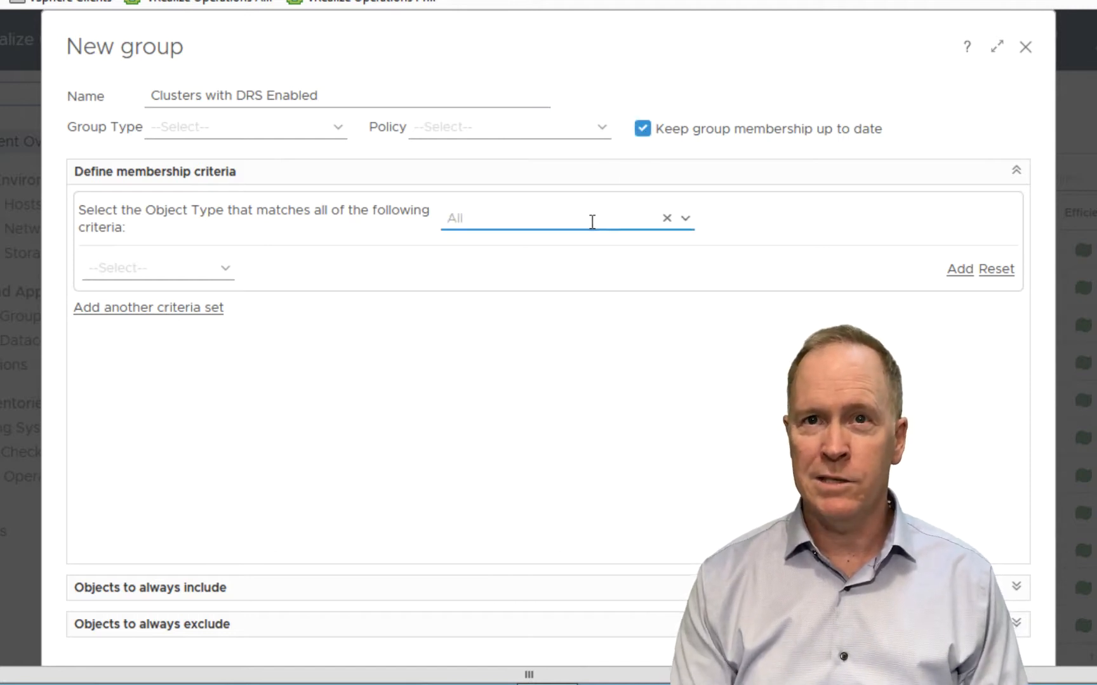
{"action": "type", "text": "Clu"}
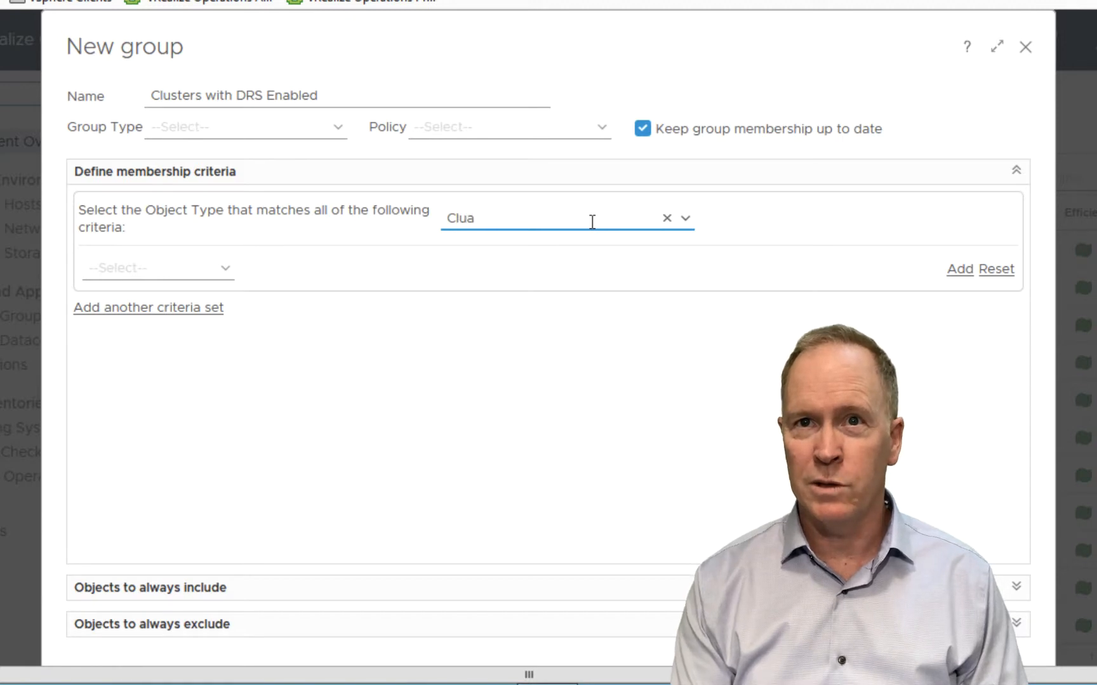
{"action": "type", "text": "a"}
{"action": "key", "text": "BackSpace"}
{"action": "type", "text": "ster"}
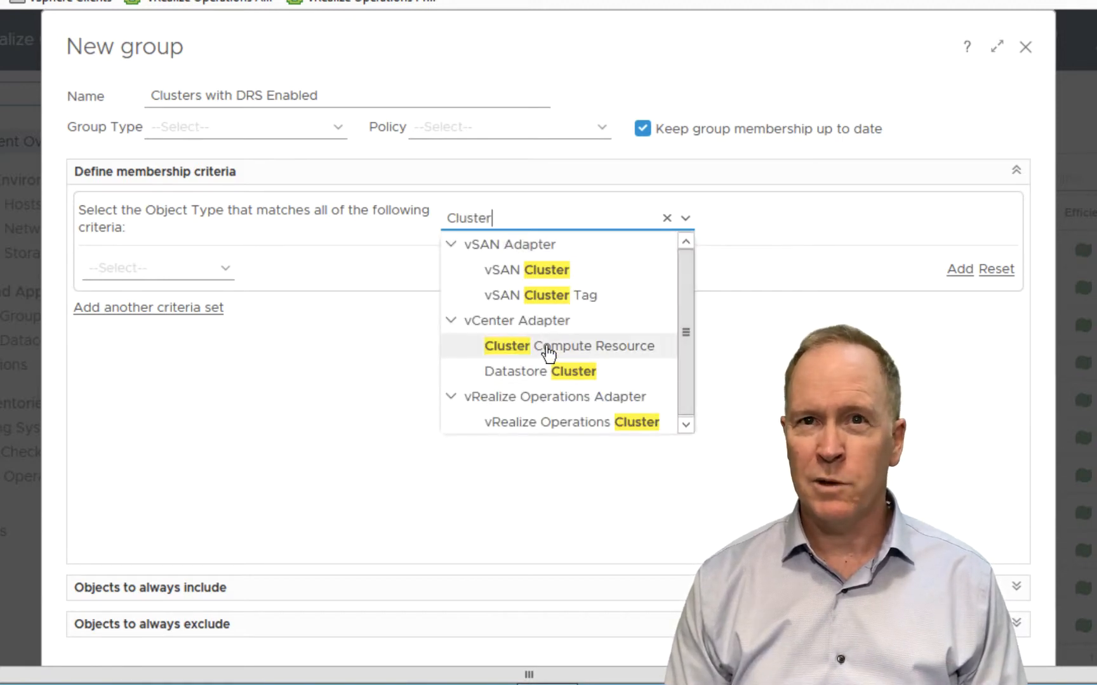
{"action": "left_click", "coordinate": [546, 349]}
Base the membership criterion for the cluster objects on Properties
{"action": "left_click", "coordinate": [226, 269]}
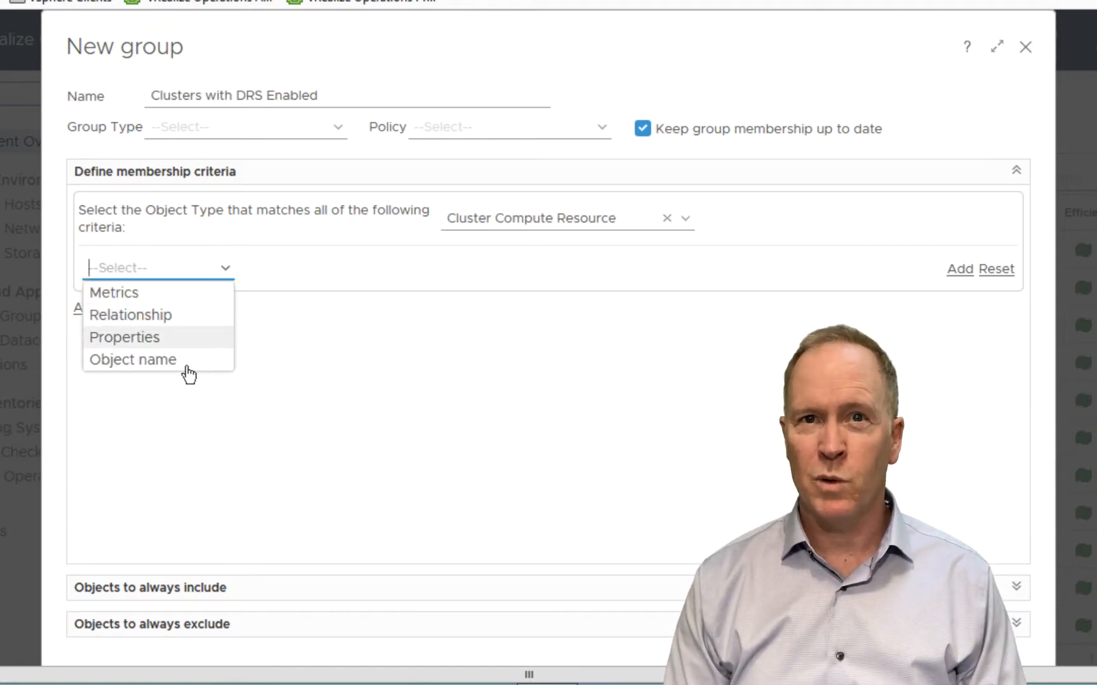
{"action": "left_click", "coordinate": [166, 341]}
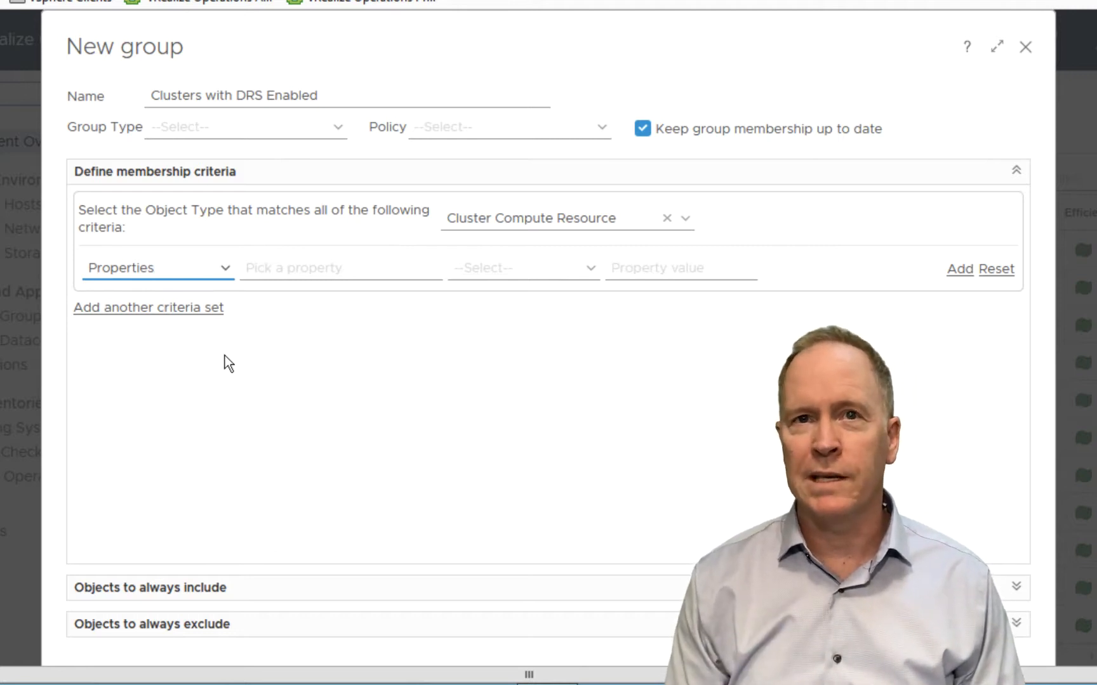
{"action": "left_click", "coordinate": [225, 269]}
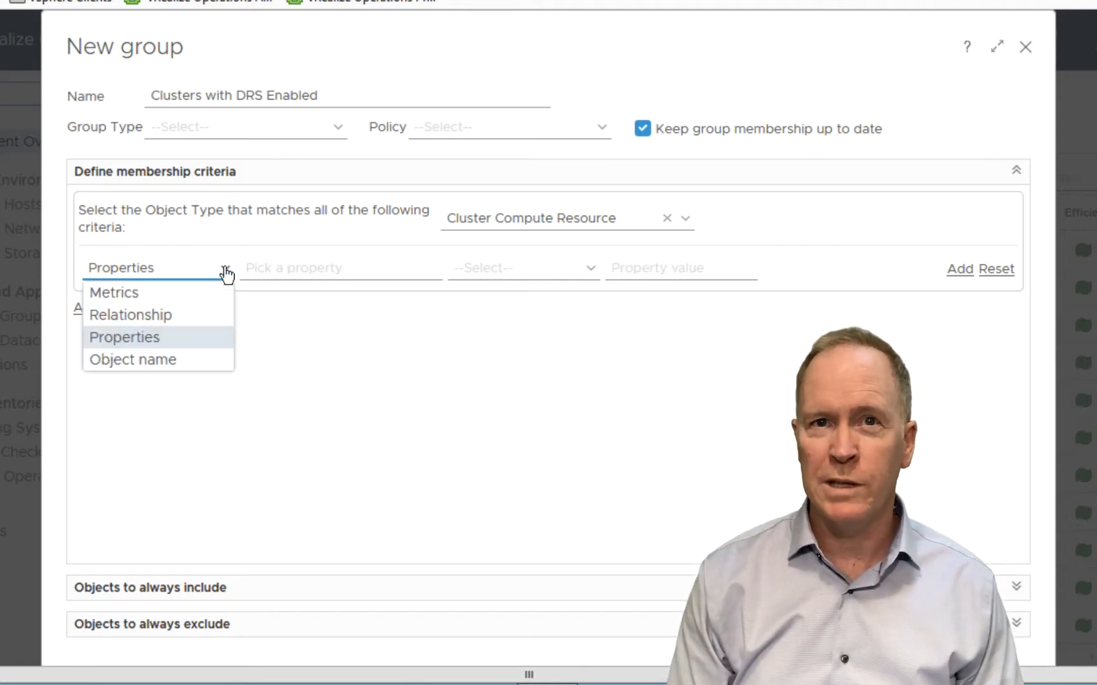
{"action": "left_click", "coordinate": [226, 270]}
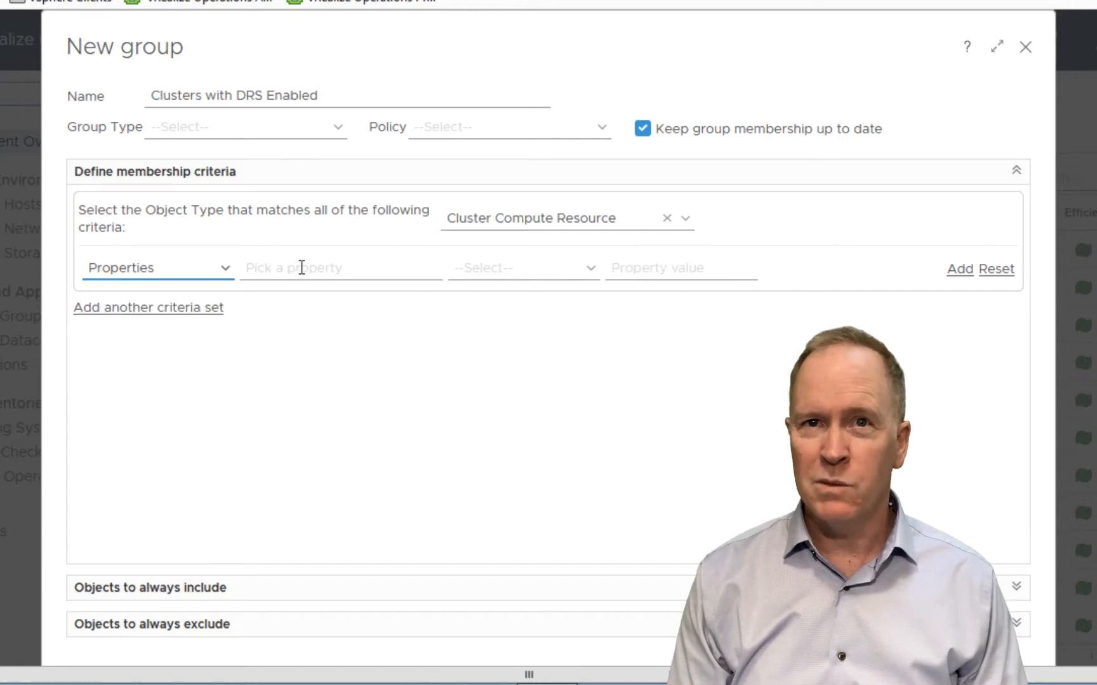
Open the criterion's property choices and examine the Configuration, Summary and Cluster Configuration categories
{"action": "left_click", "coordinate": [307, 267]}
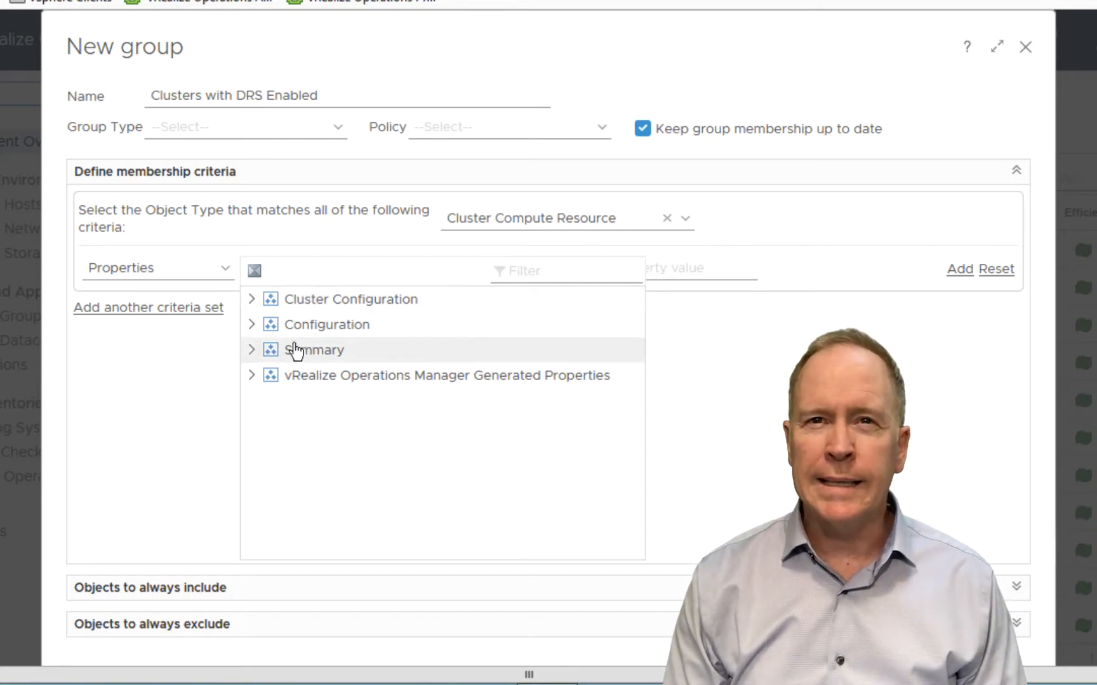
{"action": "left_click", "coordinate": [252, 325]}
{"action": "left_click", "coordinate": [252, 325]}
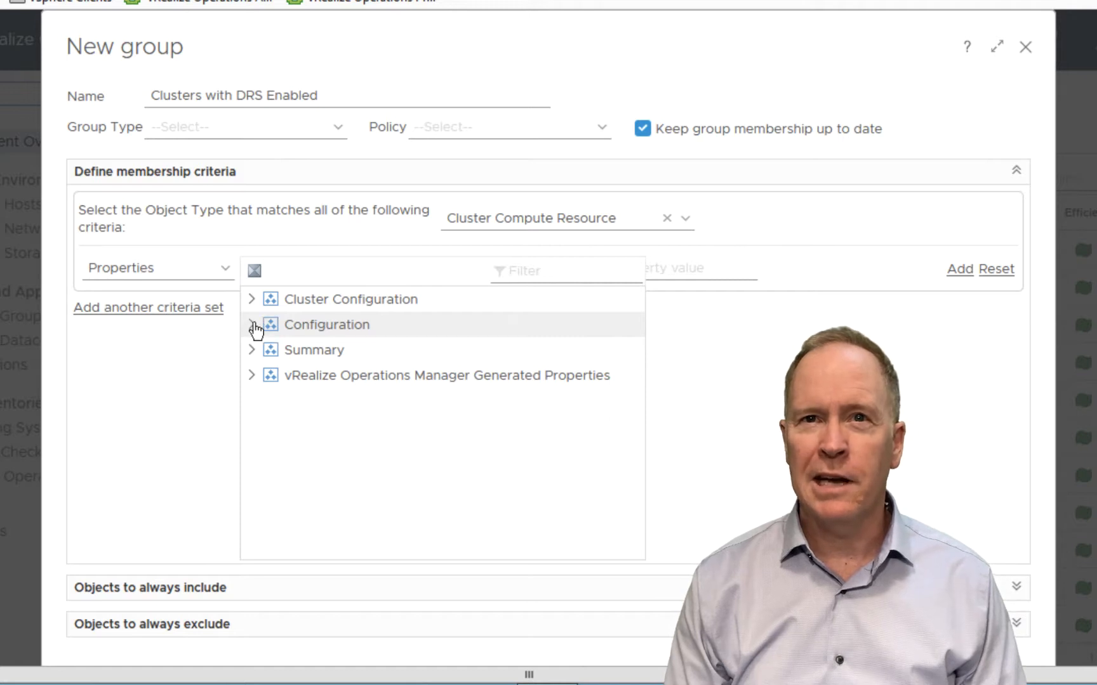
{"action": "left_click", "coordinate": [252, 351]}
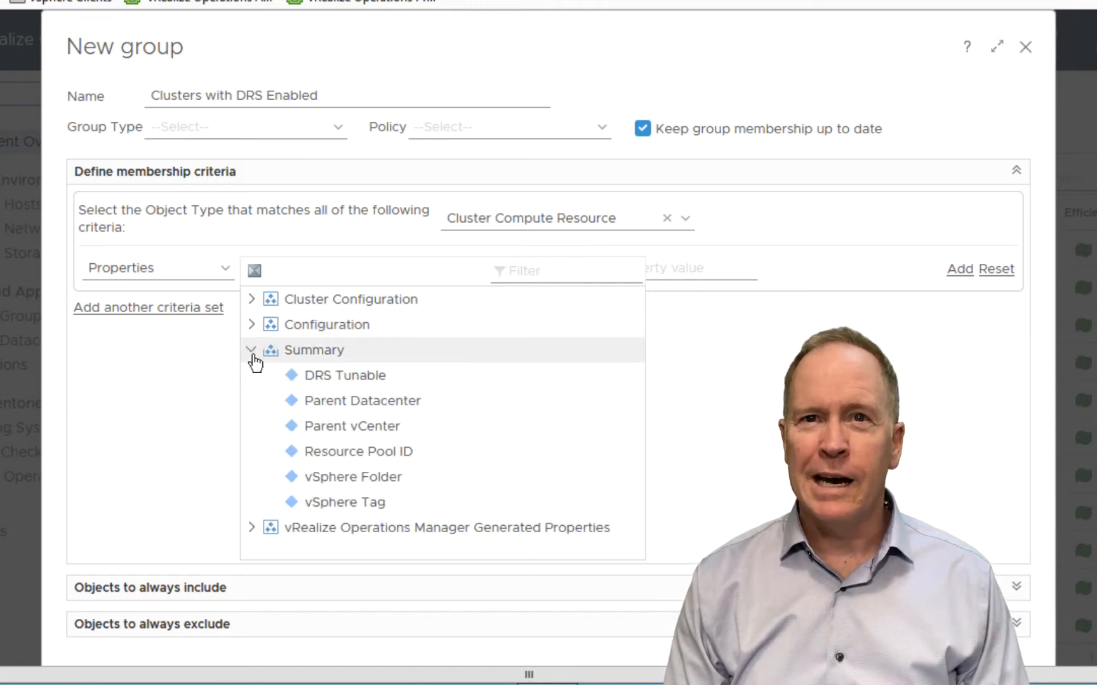
{"action": "left_click", "coordinate": [252, 351]}
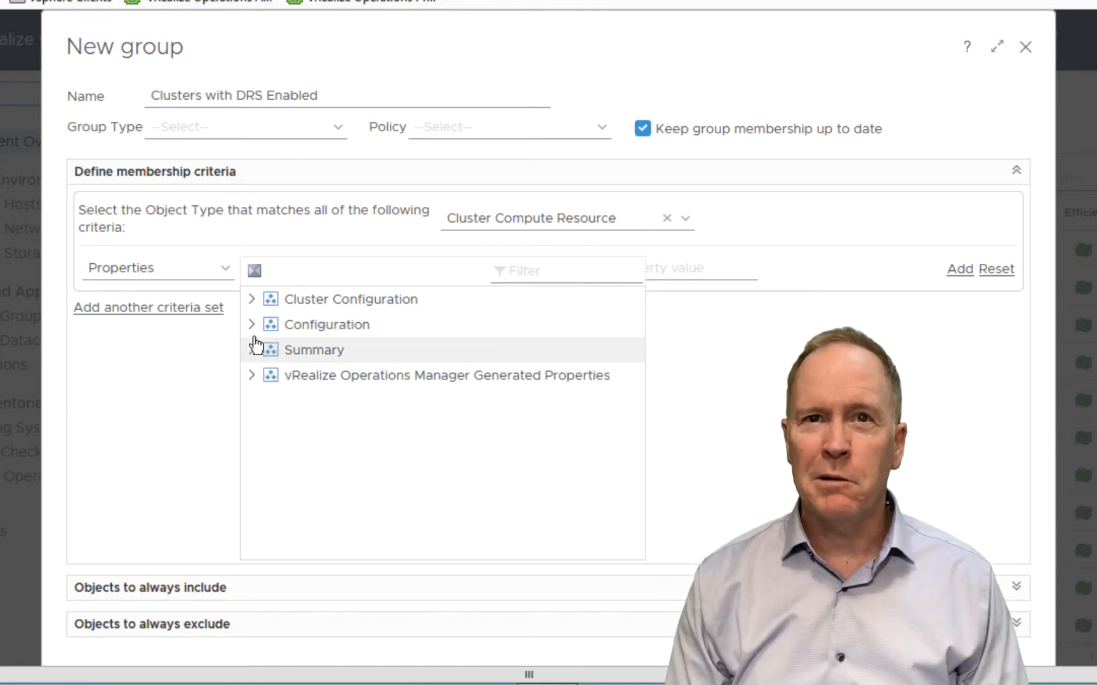
{"action": "left_click", "coordinate": [251, 300]}
{"action": "left_click", "coordinate": [251, 302]}
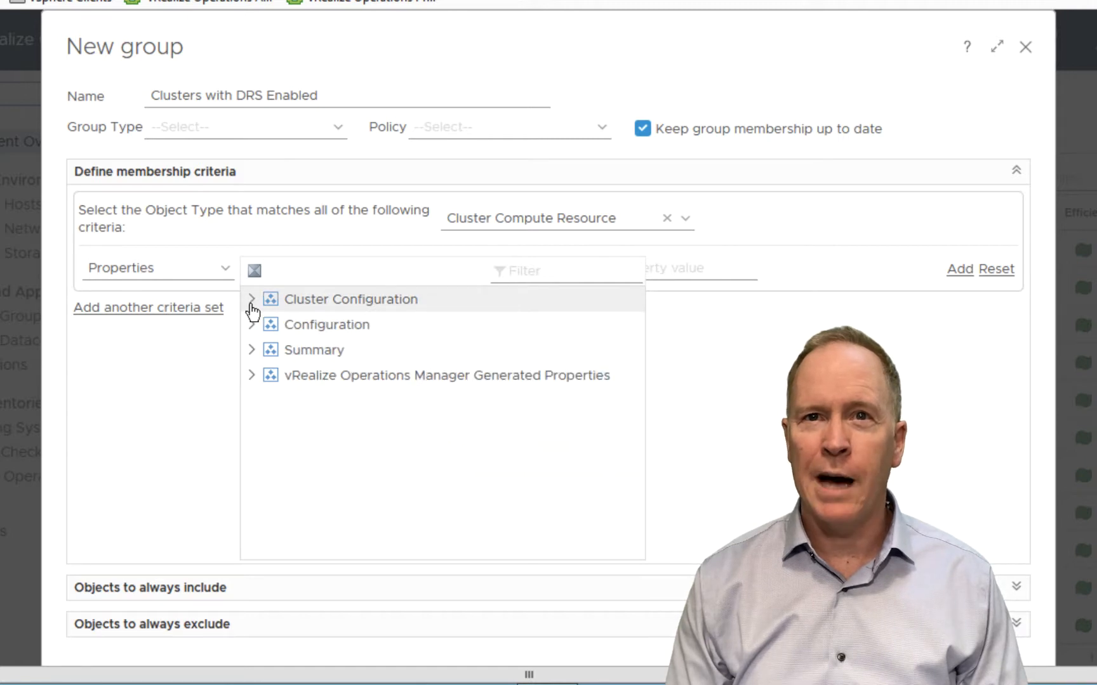
Filter the properties by "Enable" and choose Enabled from DRS Configuration within Cluster Configuration as the criterion's property
{"action": "left_click", "coordinate": [560, 268]}
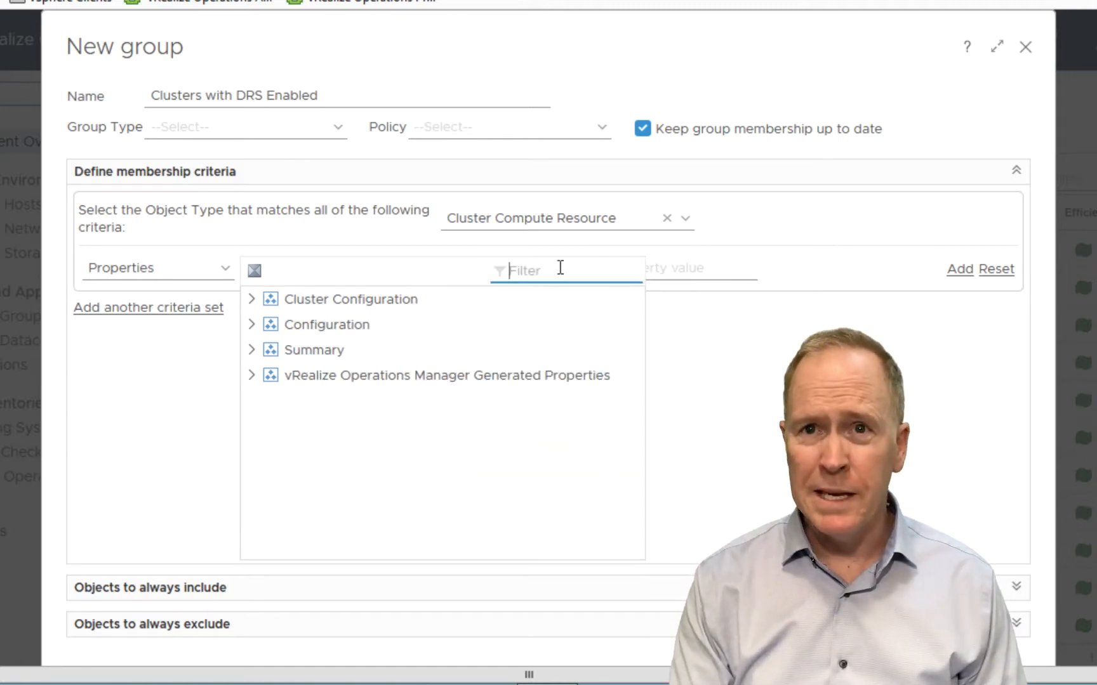
{"action": "type", "text": "Enable"}
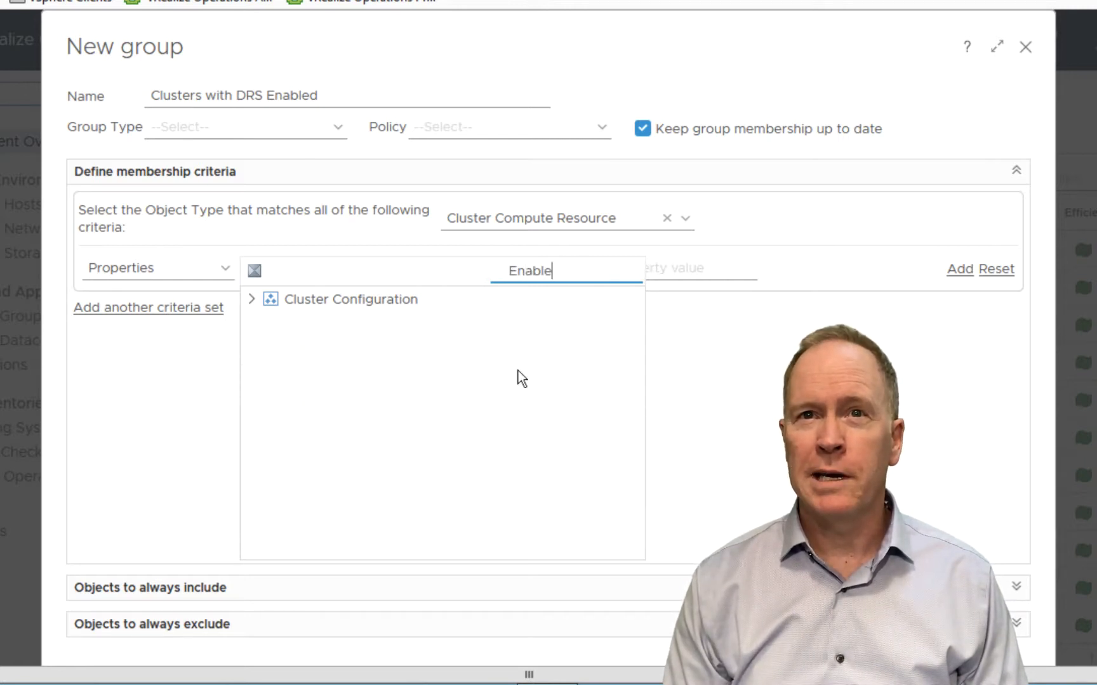
{"action": "left_click", "coordinate": [252, 299]}
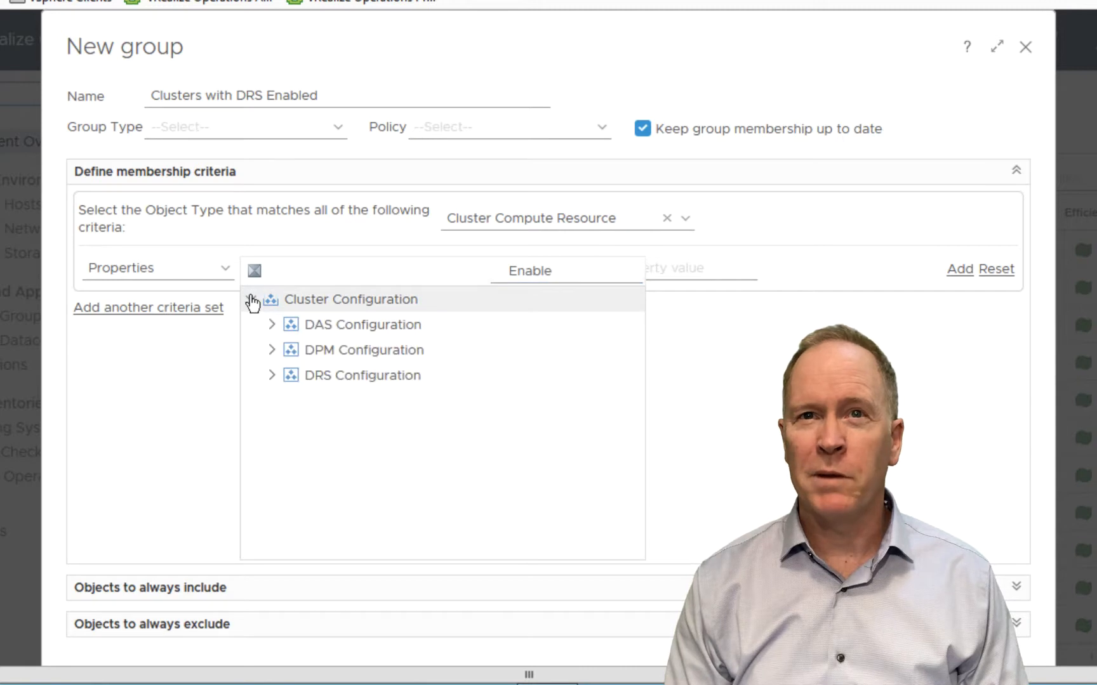
{"action": "left_click", "coordinate": [270, 376]}
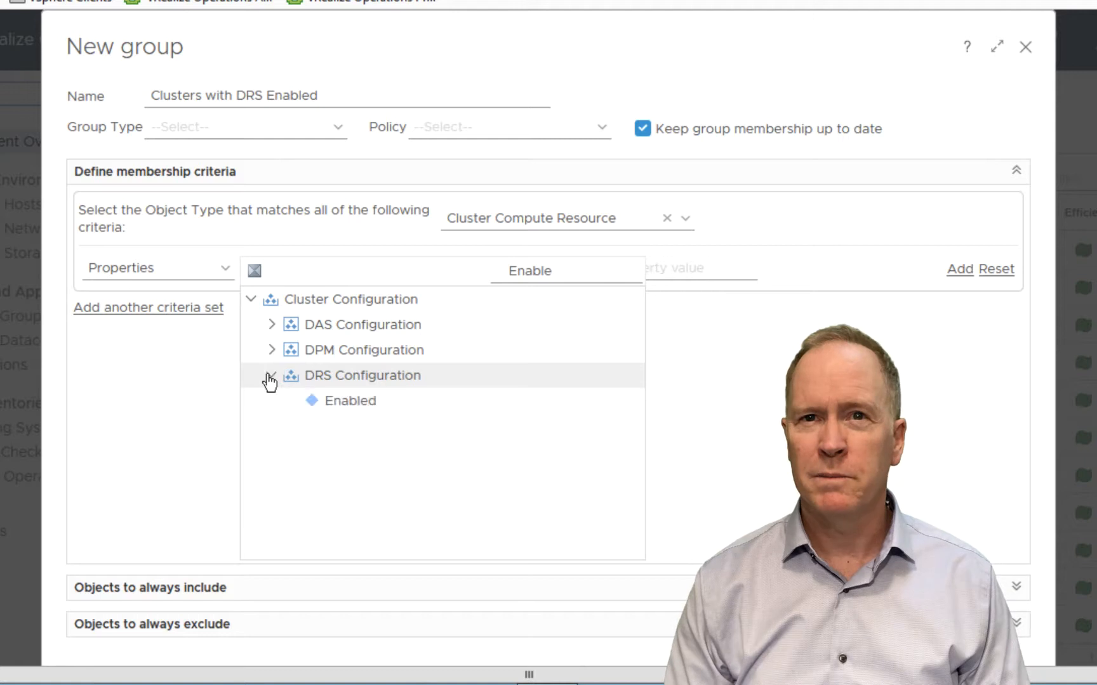
{"action": "left_click", "coordinate": [327, 407]}
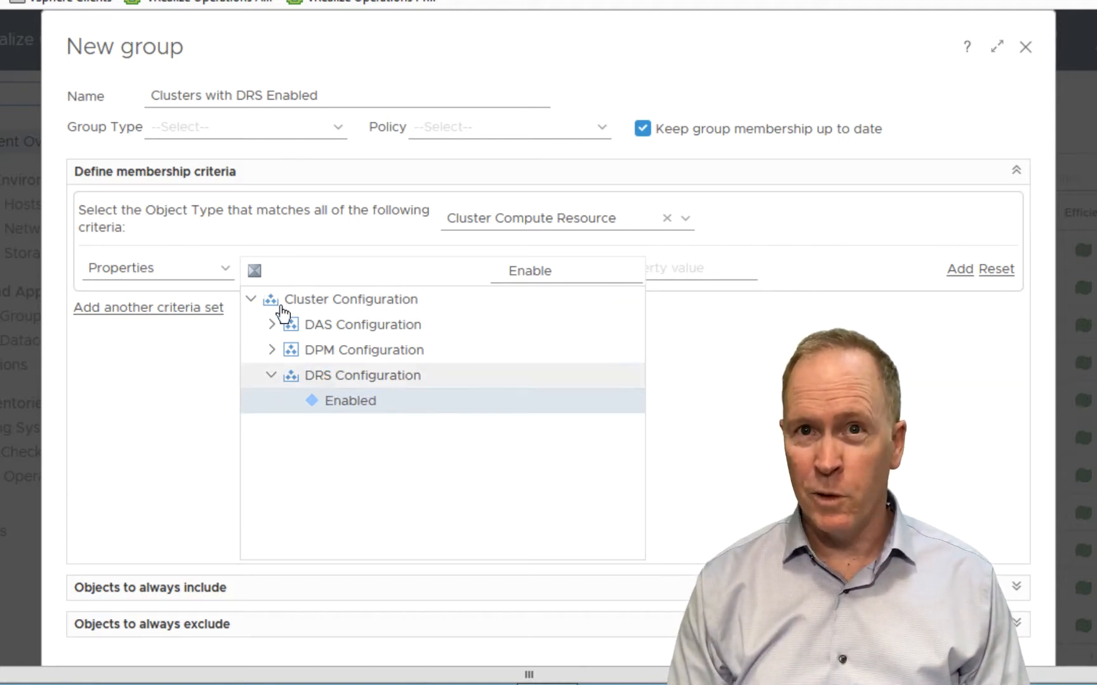
{"action": "left_click", "coordinate": [349, 405]}
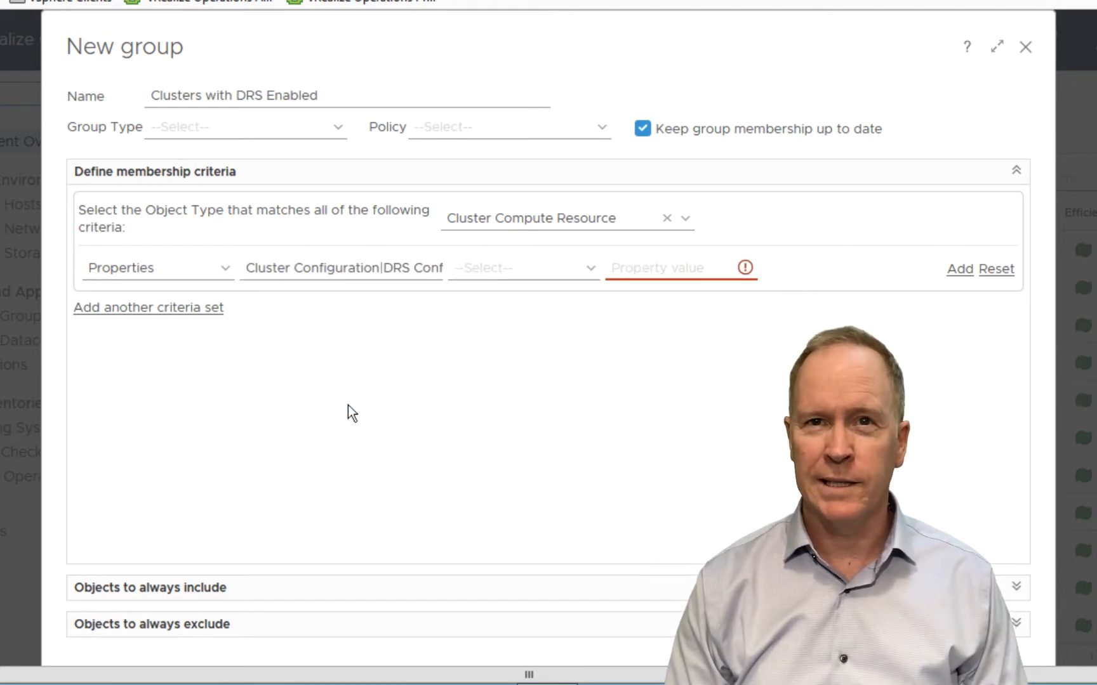
Complete the DRS criterion with the condition "is" and the property value "true"
{"action": "left_click", "coordinate": [592, 267]}
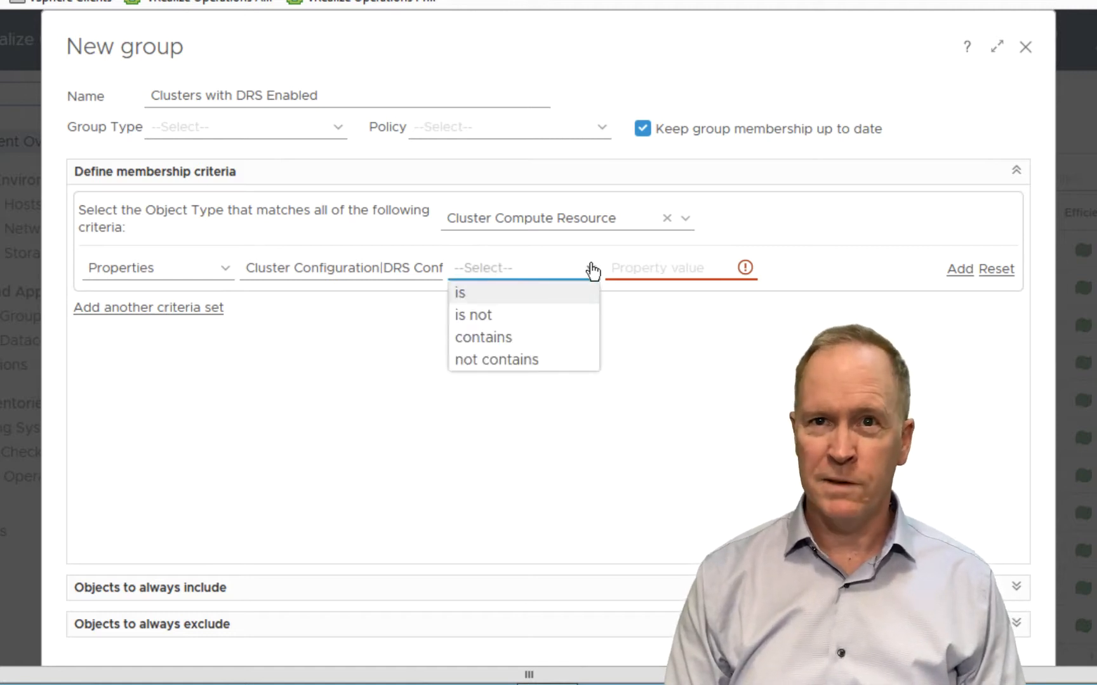
{"action": "left_click", "coordinate": [566, 293]}
{"action": "left_click", "coordinate": [668, 264]}
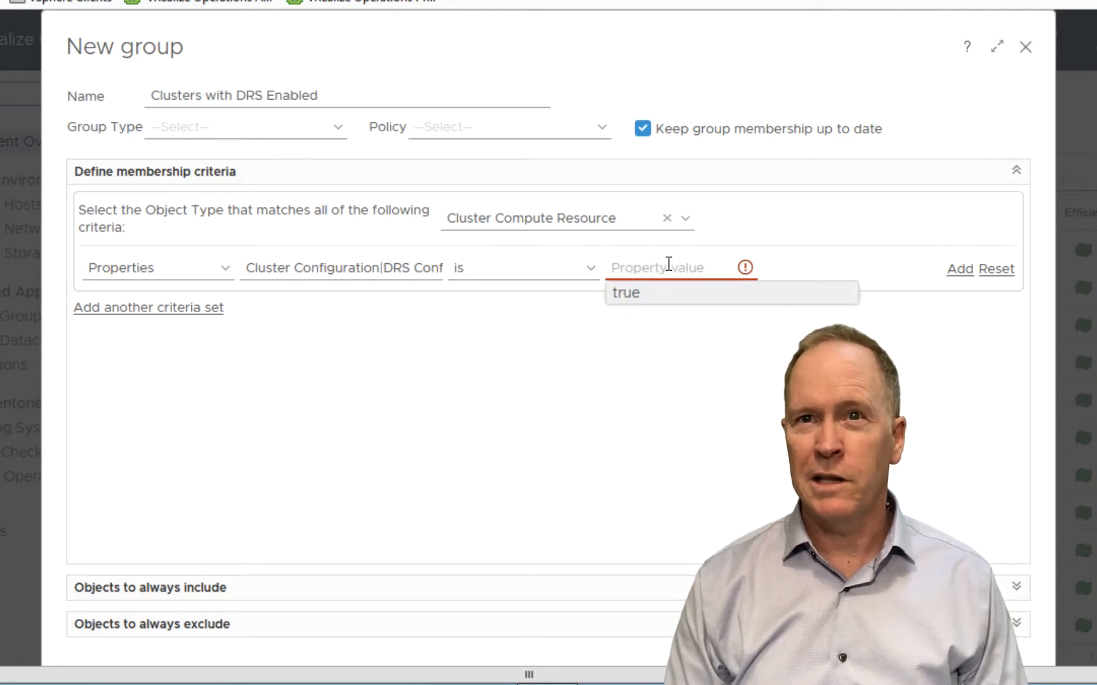
{"action": "left_click", "coordinate": [644, 298]}
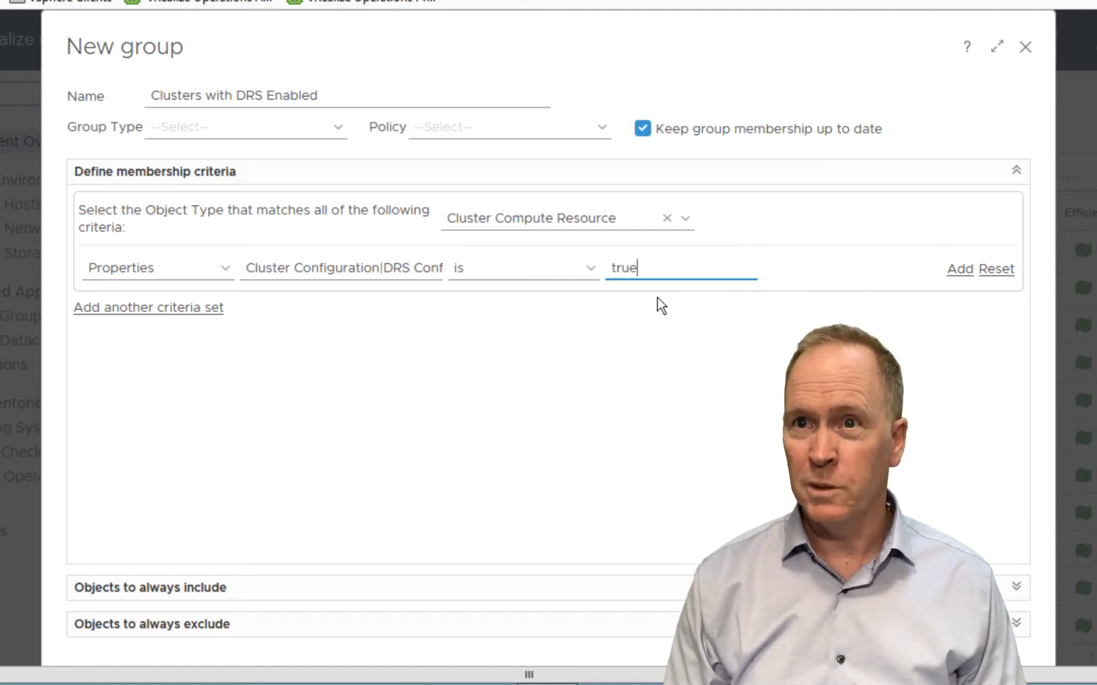
Preview which clusters match the DRS membership criterion and close the preview
{"action": "left_click", "coordinate": [870, 654]}
{"action": "scroll", "coordinate": [367, 608], "scroll_direction": "down", "scroll_amount": 2}
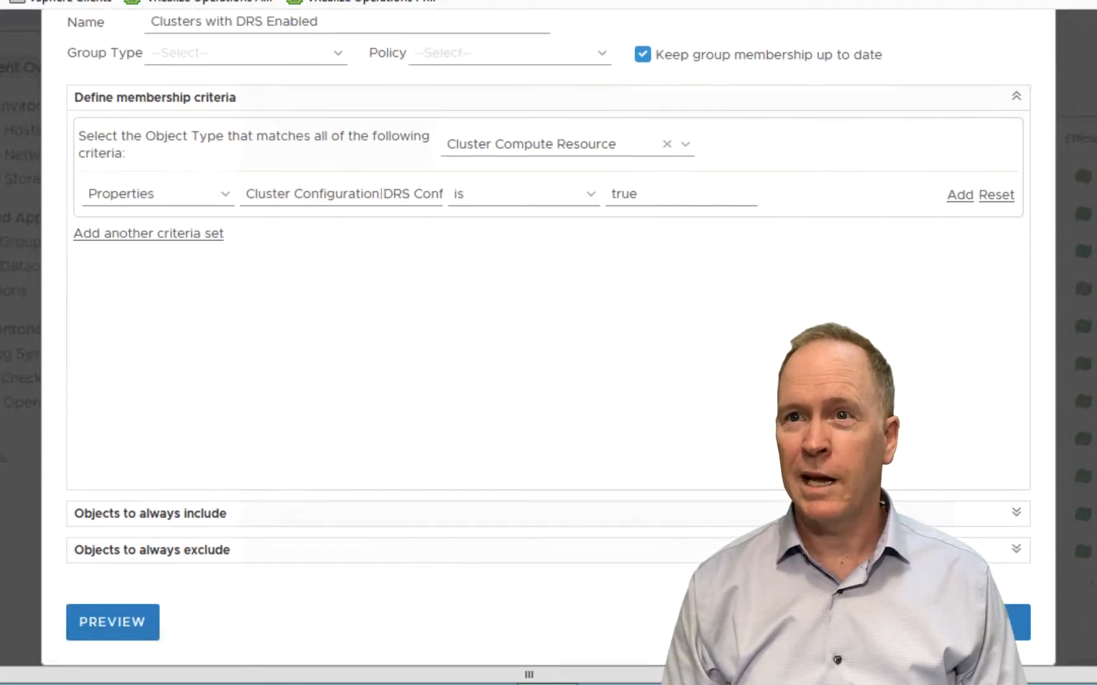
{"action": "left_click", "coordinate": [143, 620]}
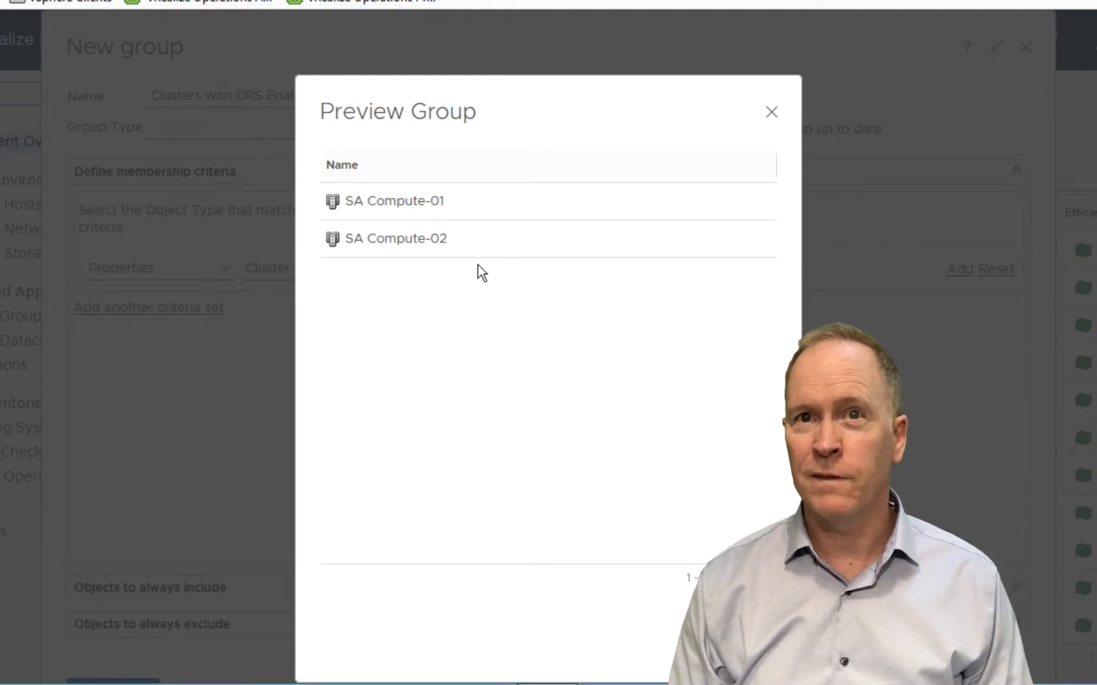
{"action": "left_click", "coordinate": [772, 114]}
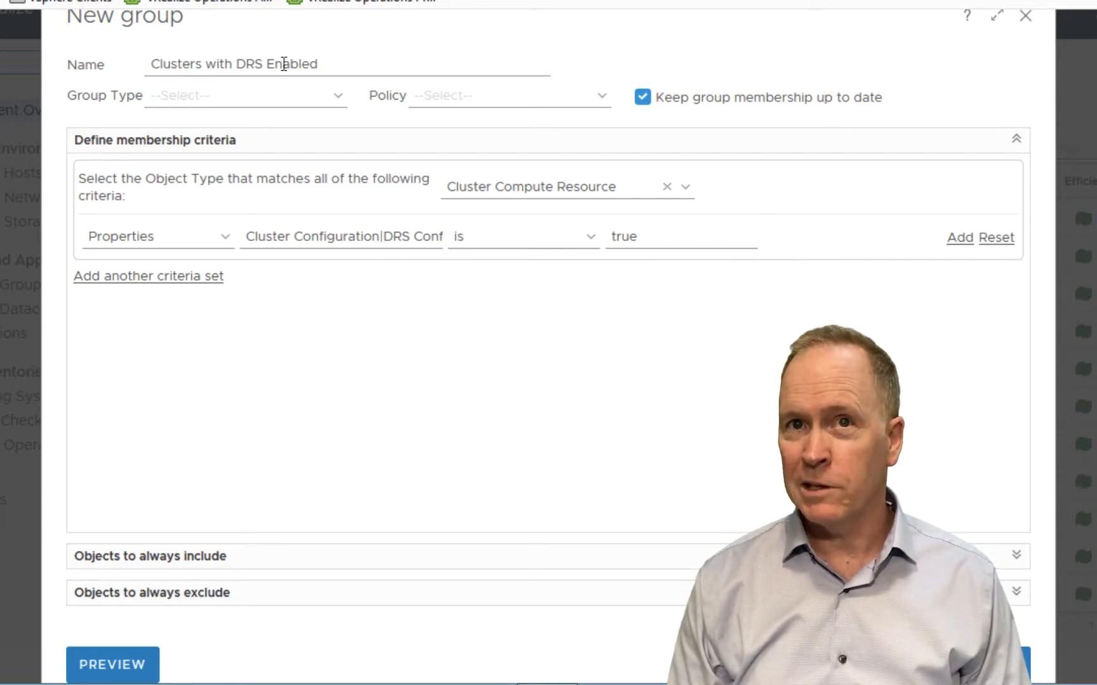
Rename the group as "Clusters with HA Enabled"
{"action": "double_click", "coordinate": [241, 65]}
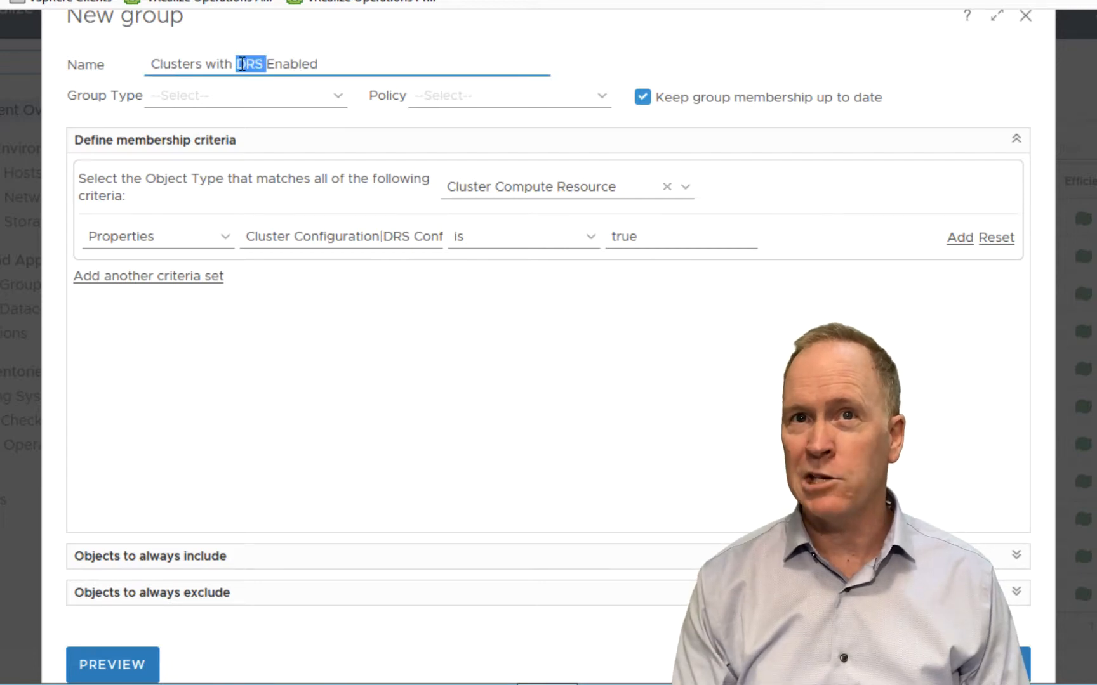
{"action": "type", "text": "HA"}
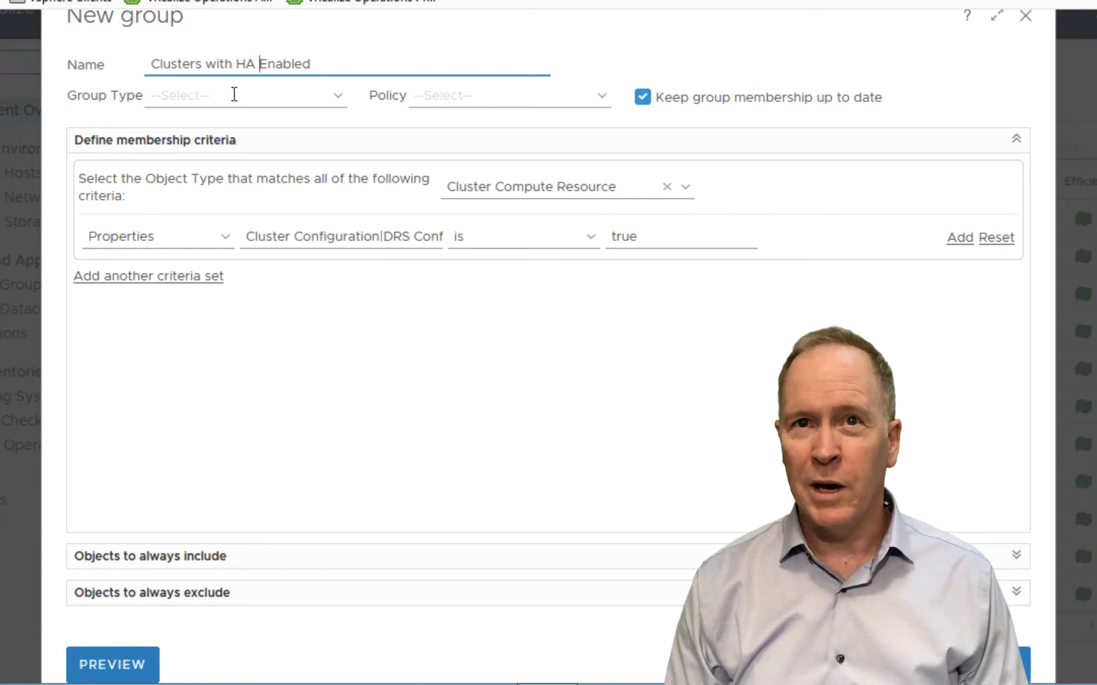
{"action": "left_click", "coordinate": [258, 64]}
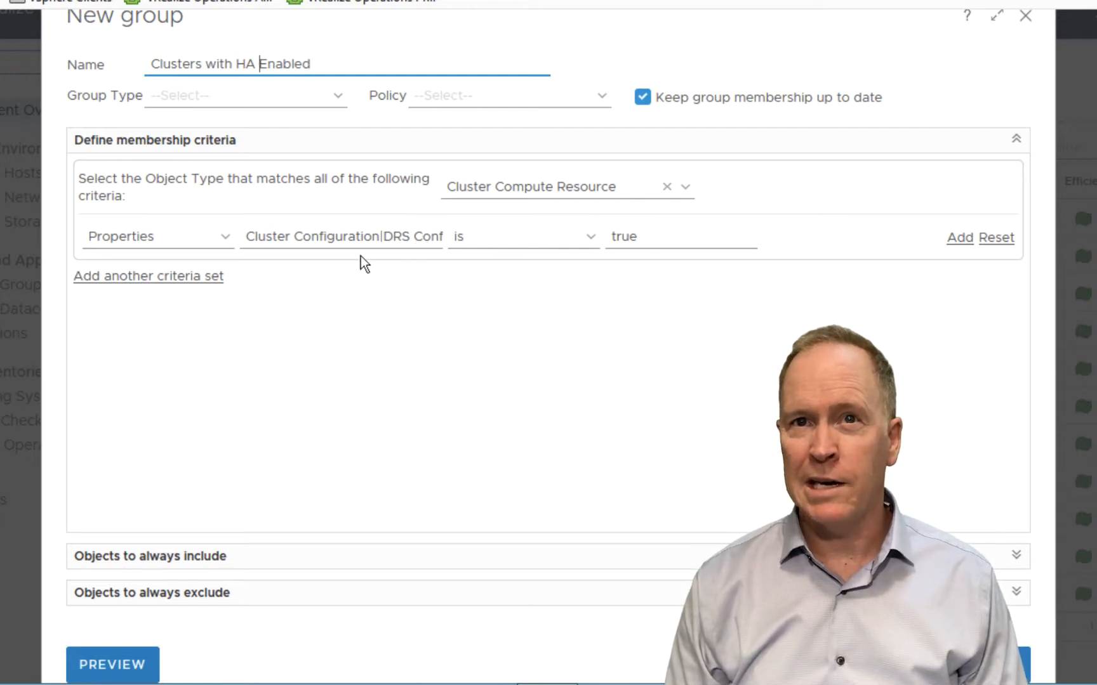
Clear the property filter and set the criterion's property to HA Enabled from DAS Configuration within Cluster Configuration
{"action": "left_click", "coordinate": [431, 235]}
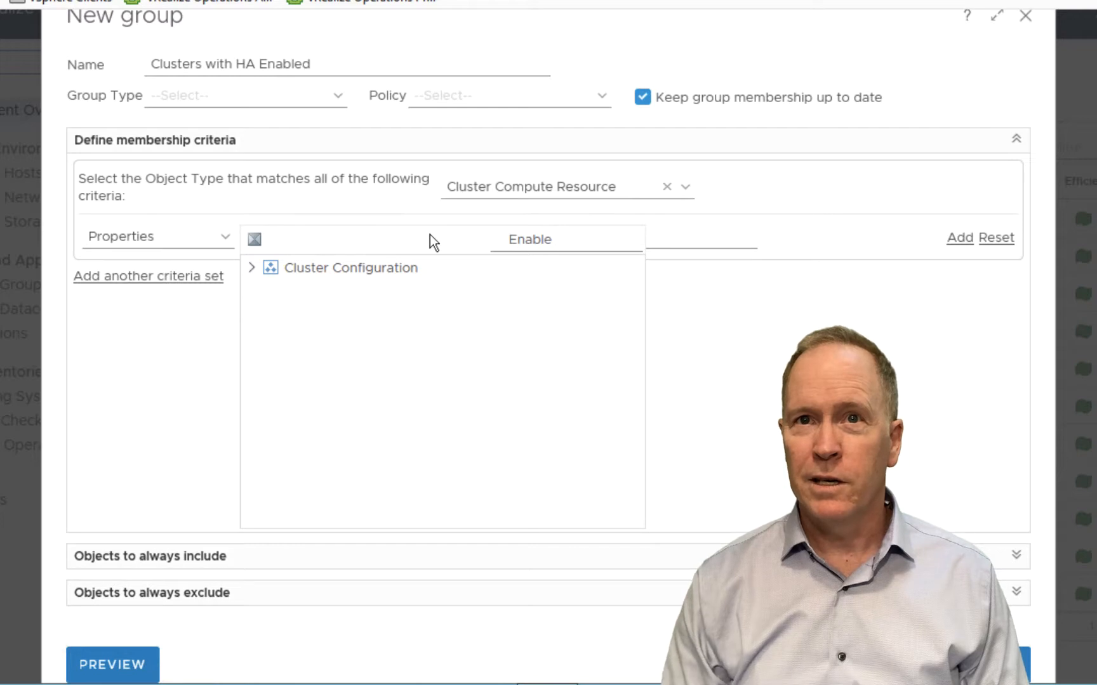
{"action": "left_click", "coordinate": [558, 243]}
{"action": "key", "text": "BackSpace"}
{"action": "key", "text": "BackSpace"}
{"action": "key", "text": "BackSpace"}
{"action": "key", "text": "BackSpace"}
{"action": "key", "text": "BackSpace"}
{"action": "key", "text": "BackSpace"}
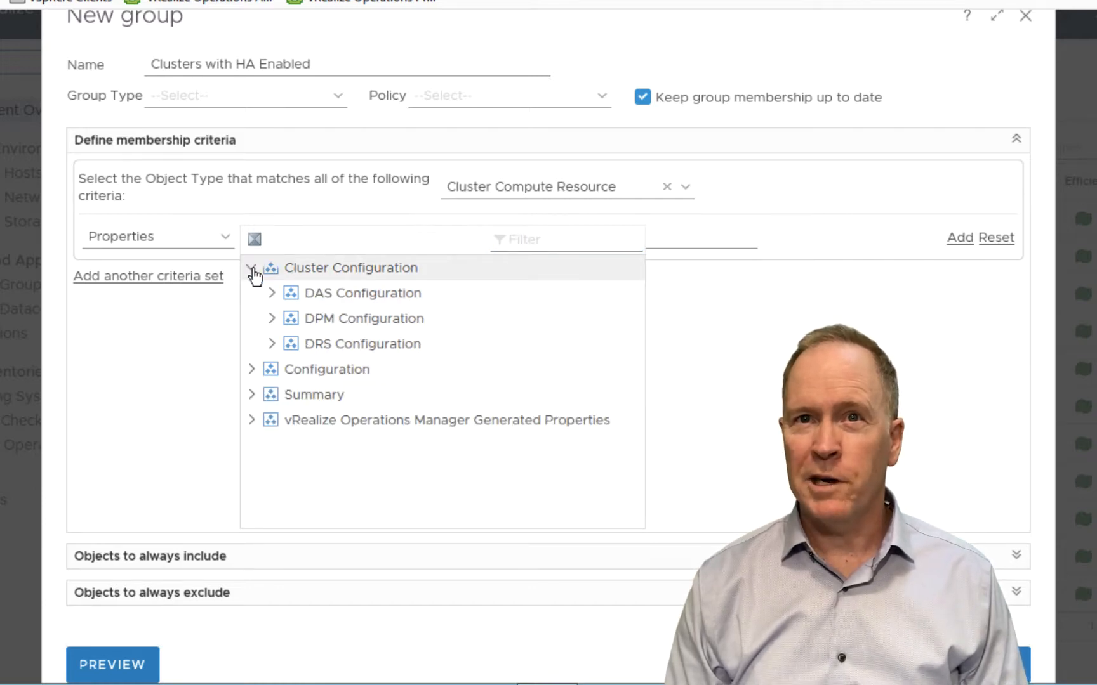
{"action": "left_click", "coordinate": [272, 345]}
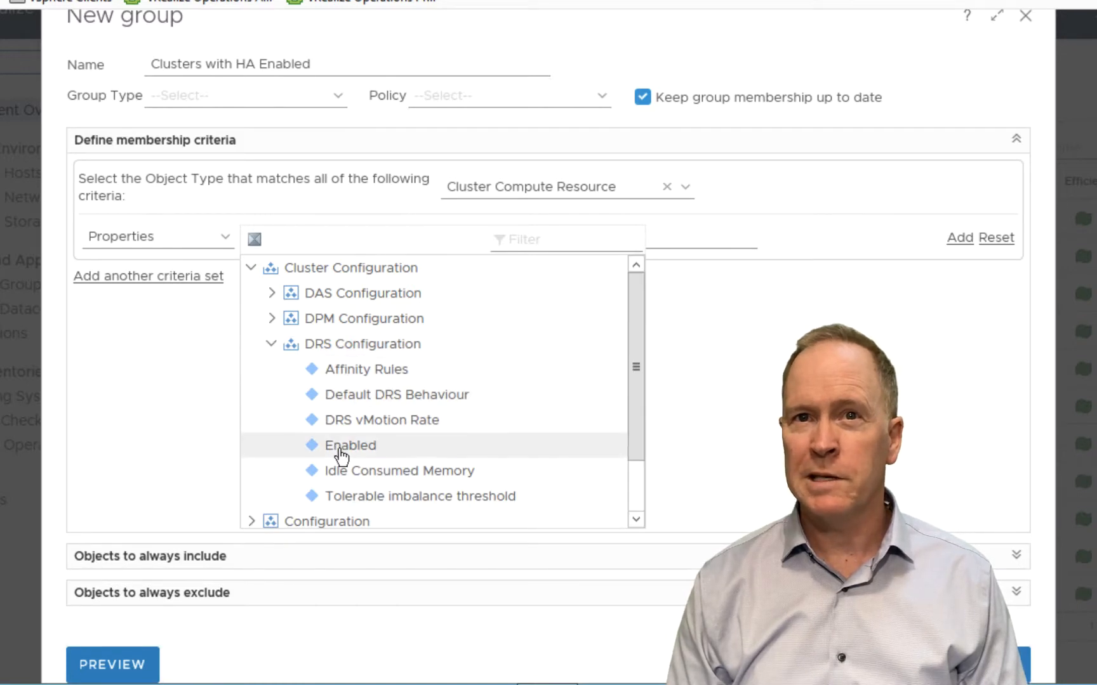
{"action": "left_click", "coordinate": [271, 345]}
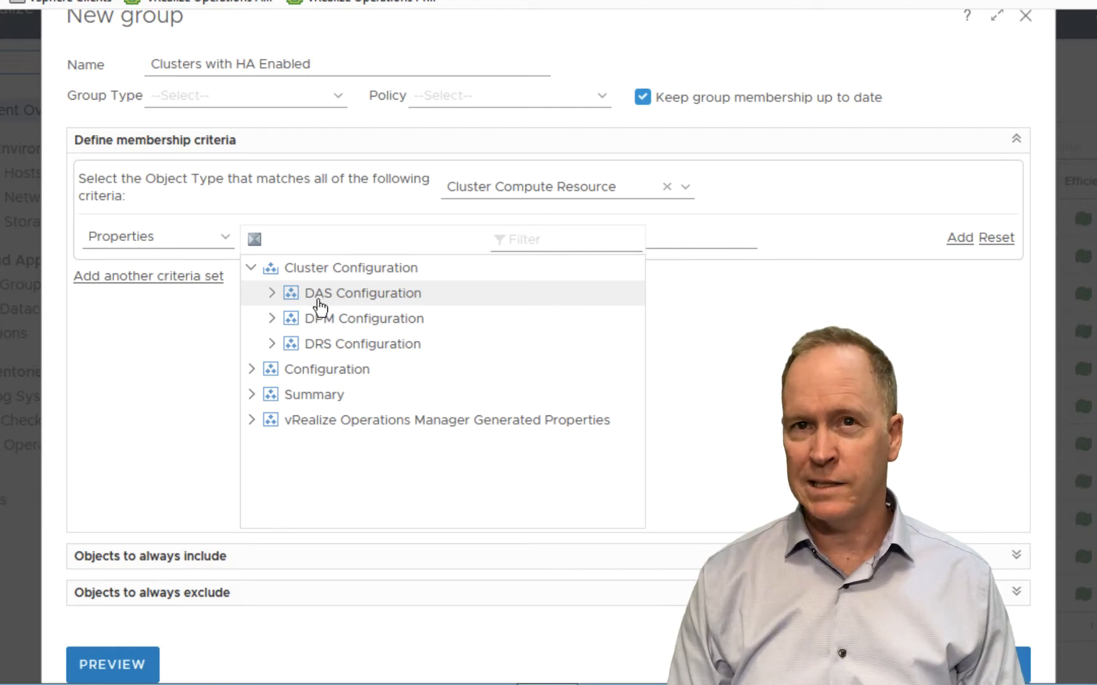
{"action": "left_click", "coordinate": [272, 295]}
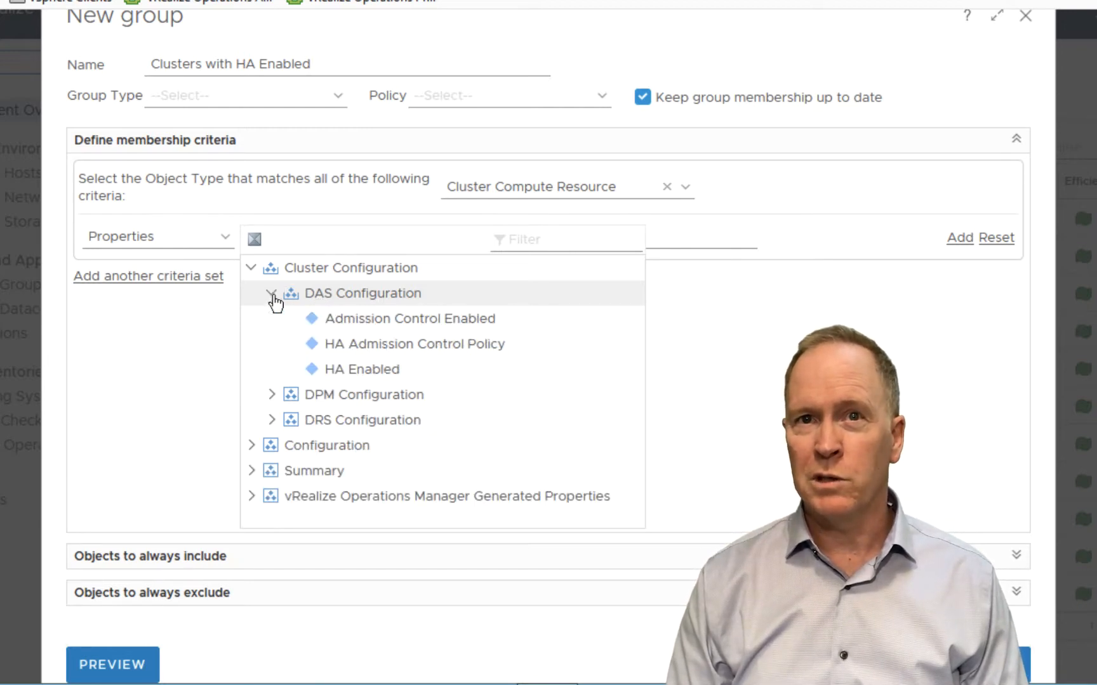
{"action": "left_click", "coordinate": [362, 370]}
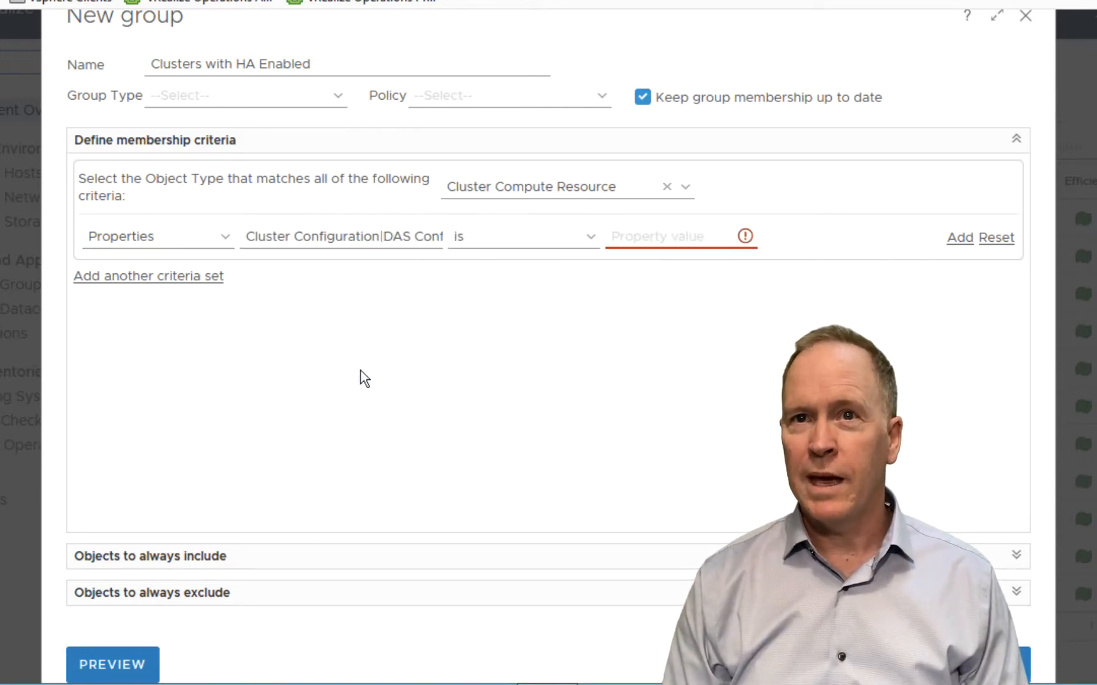
Check the suggested property values for the HA Enabled criterion and discard the unsaved group
{"action": "left_click", "coordinate": [654, 240]}
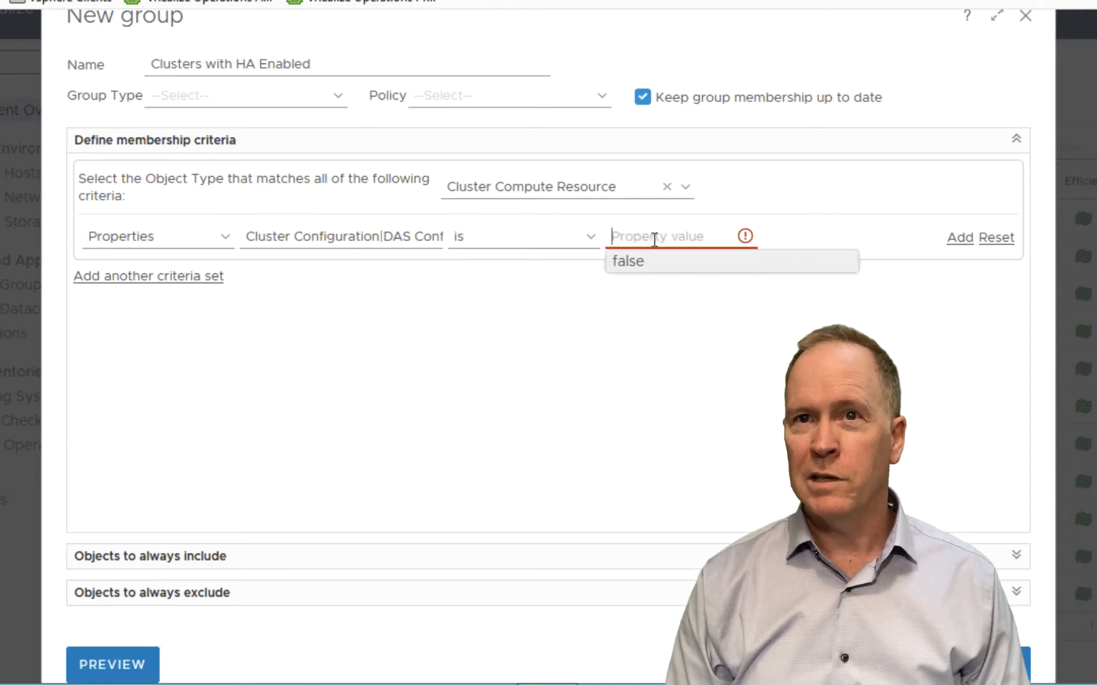
{"action": "left_click", "coordinate": [649, 289]}
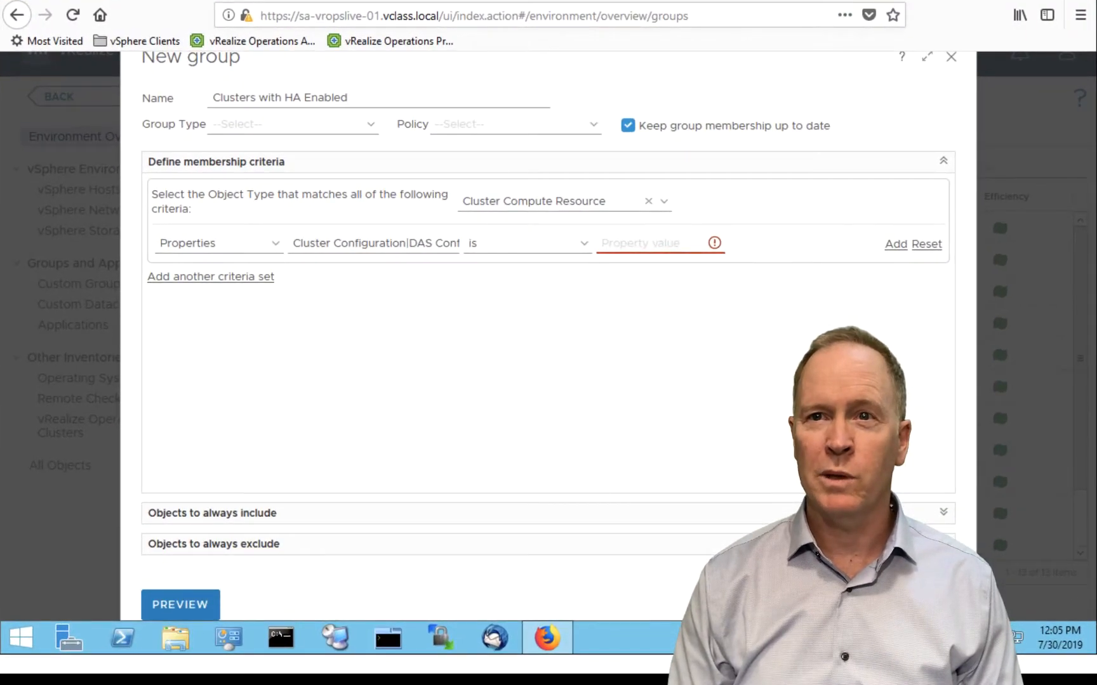
{"action": "key", "text": "Escape"}
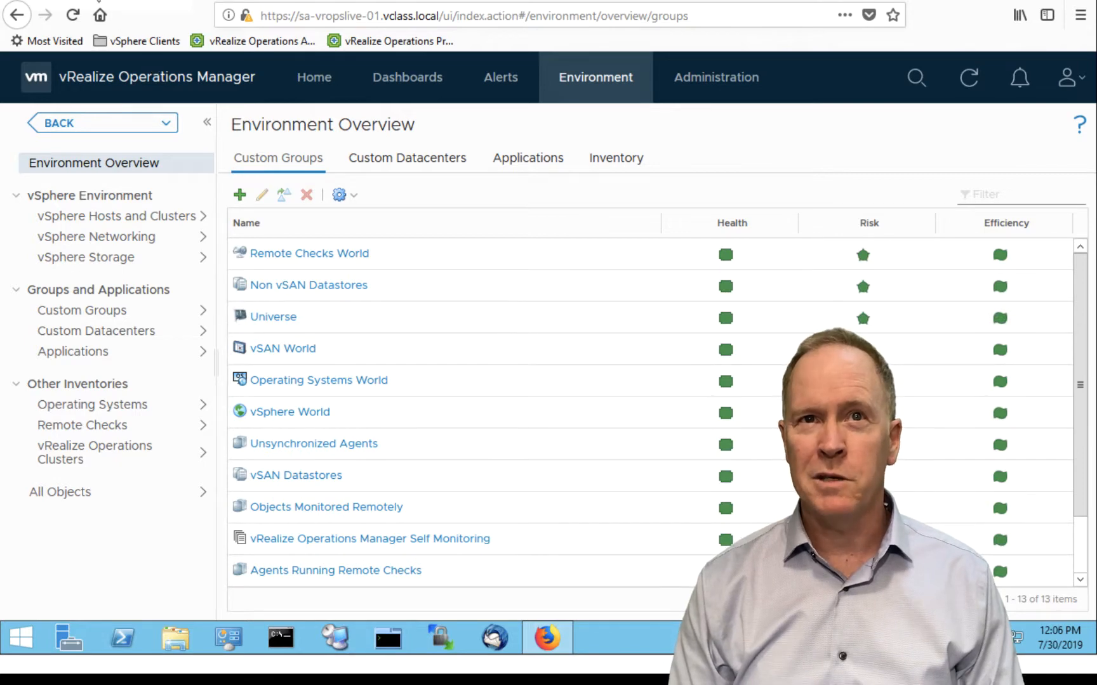
Switch to the vSphere Client and examine the VM inventory, including the vsan-vms and Discovered virtual machine folders
{"action": "left_click", "coordinate": [98, 2]}
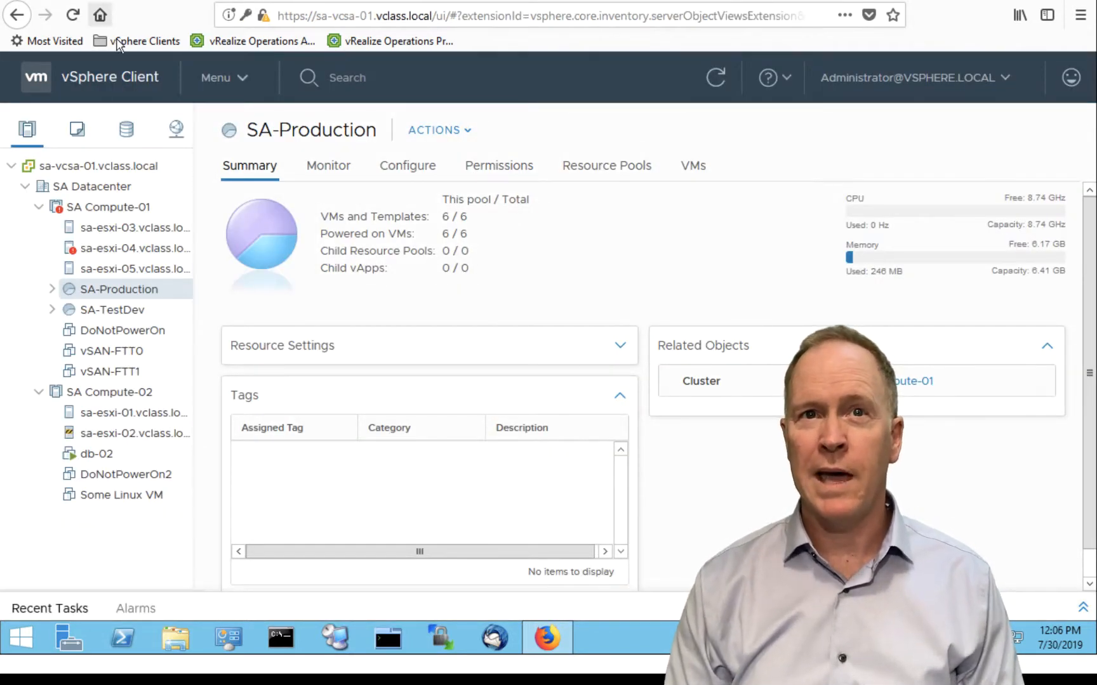
{"action": "left_click", "coordinate": [77, 132]}
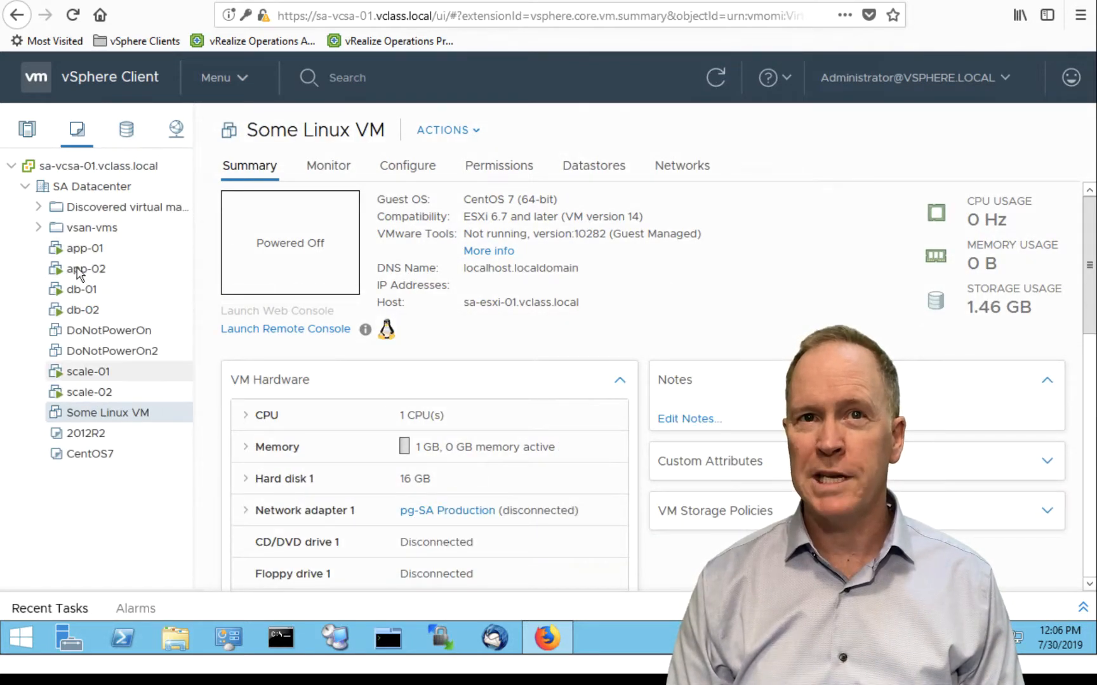
{"action": "left_click", "coordinate": [38, 227]}
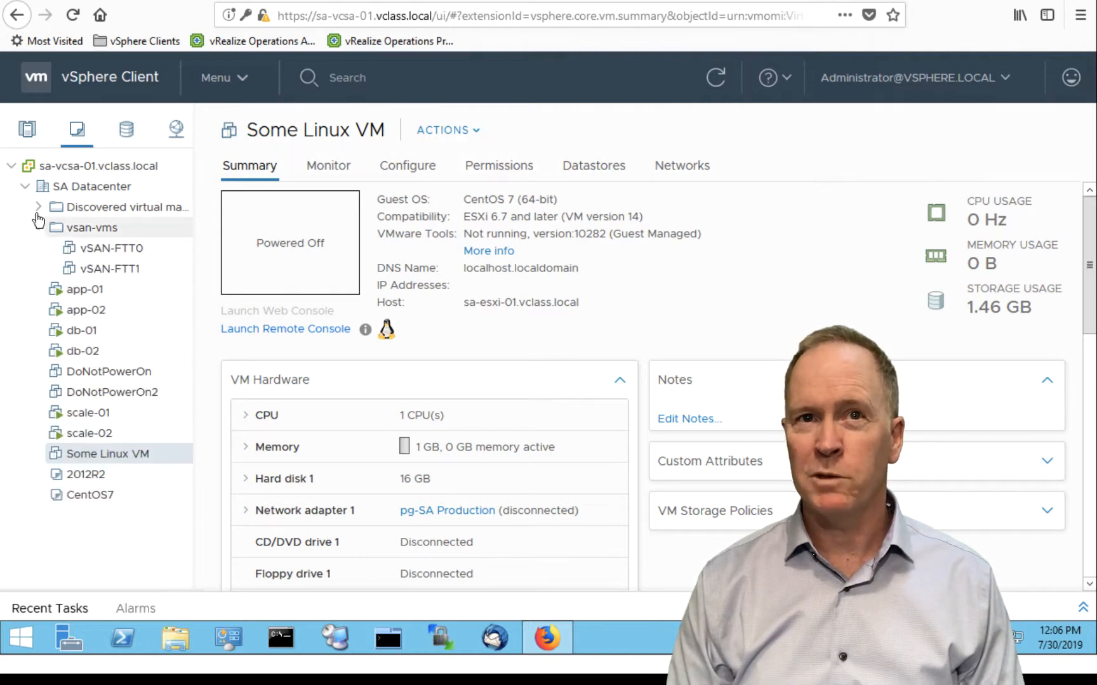
{"action": "left_click", "coordinate": [38, 207]}
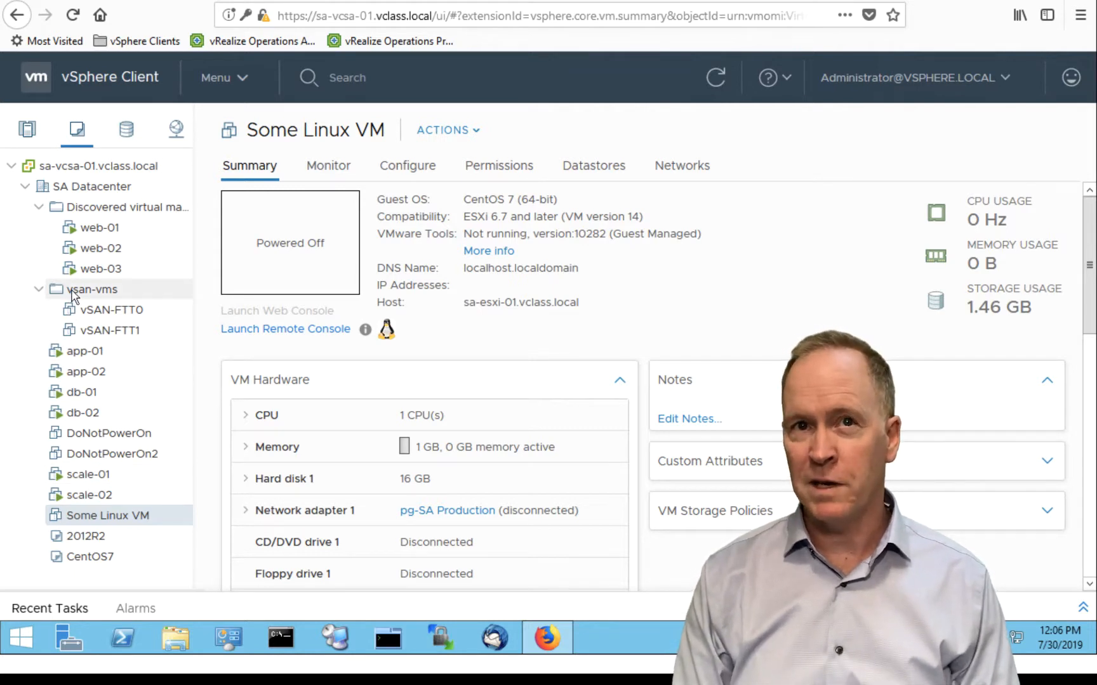
Create a VM and template folder in SA Datacenter, named with the owner's first name in possessive form followed by "VM Folder"
{"action": "left_click", "coordinate": [78, 188]}
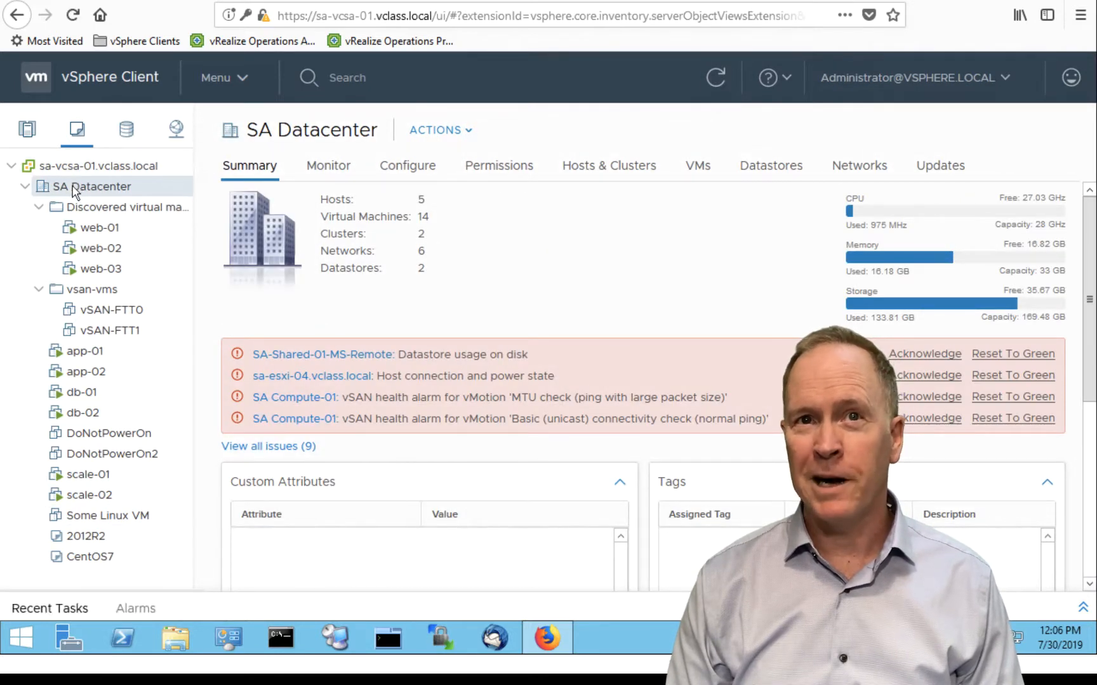
{"action": "right_click", "coordinate": [75, 189]}
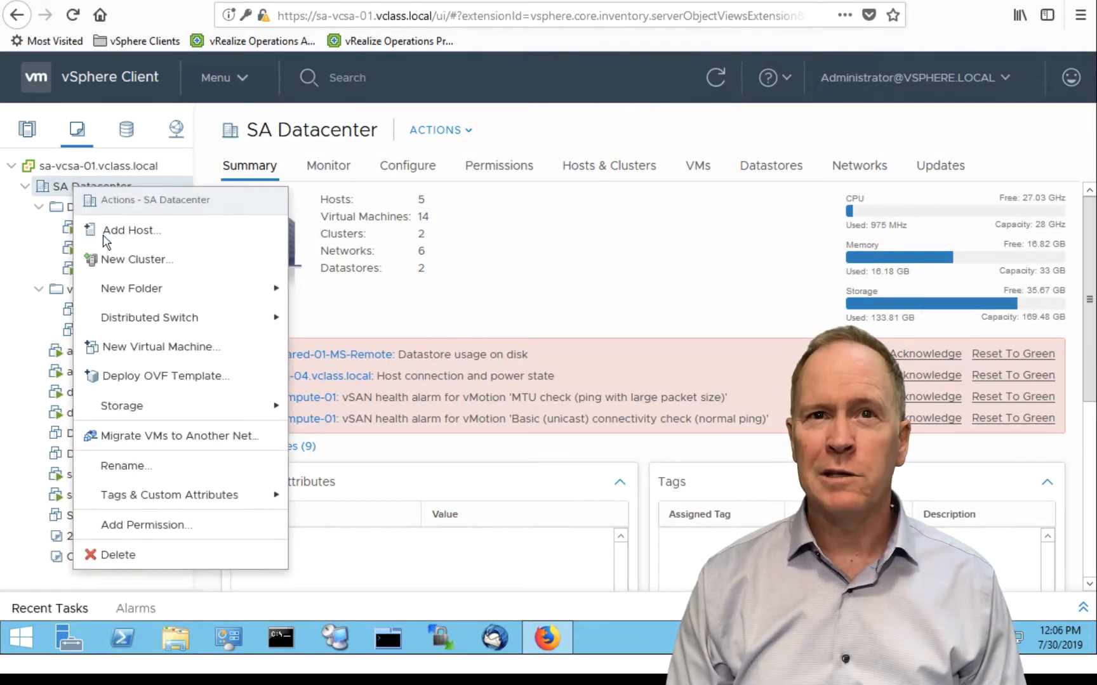
{"action": "mouse_move", "coordinate": [127, 287]}
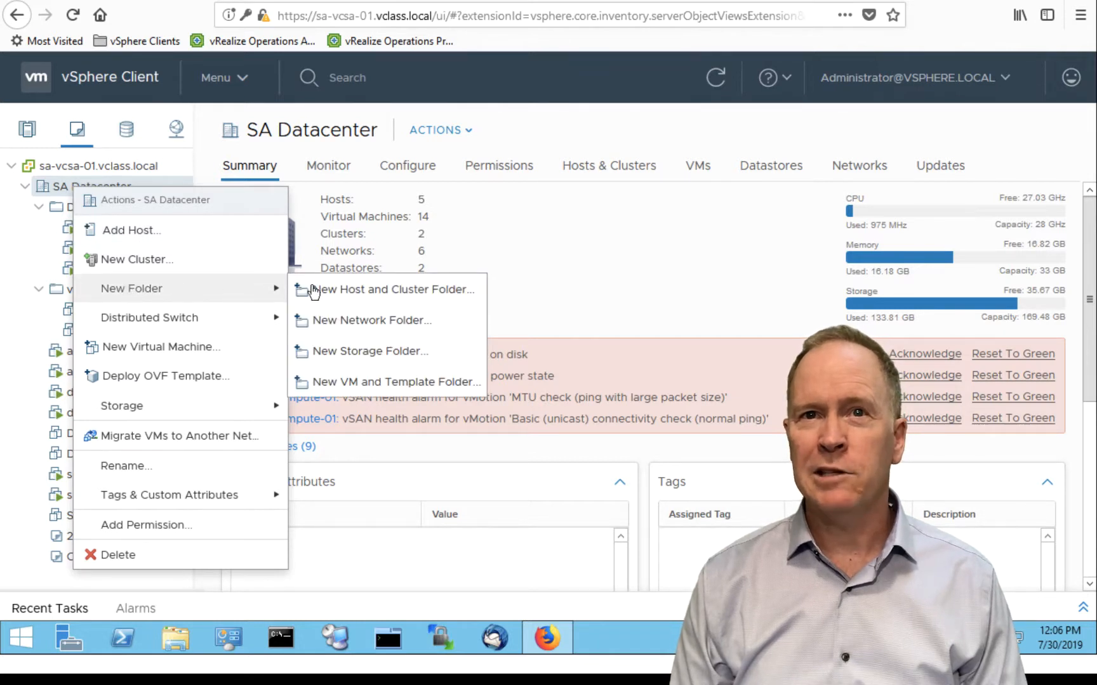
{"action": "left_click", "coordinate": [364, 383]}
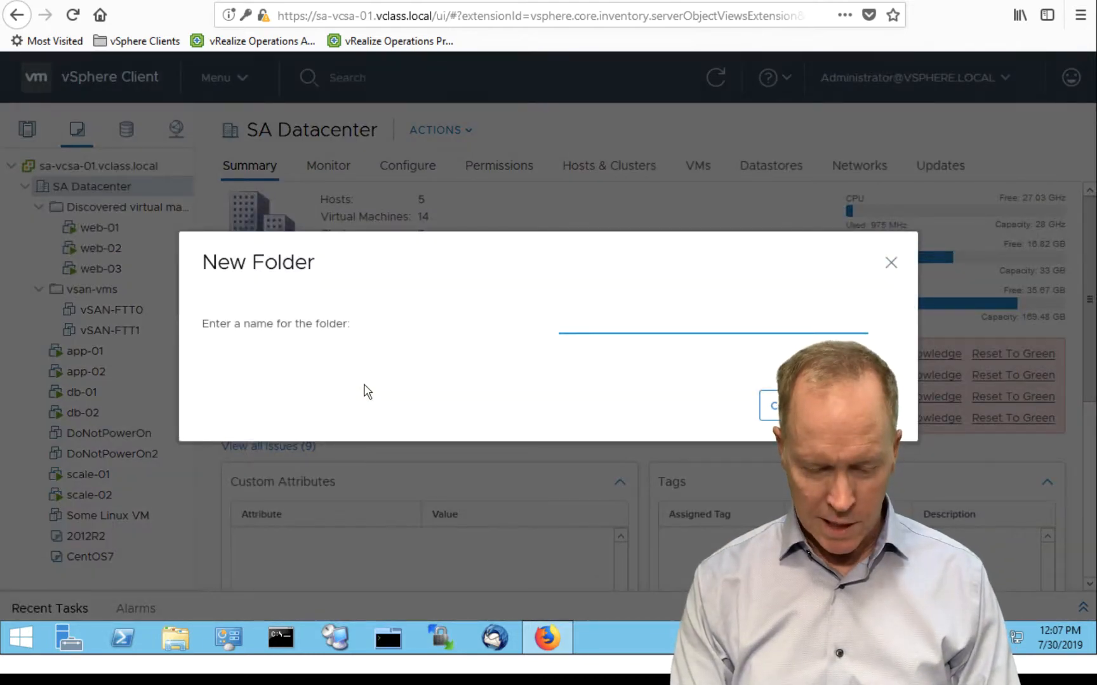
{"action": "type", "text": "Bria"}
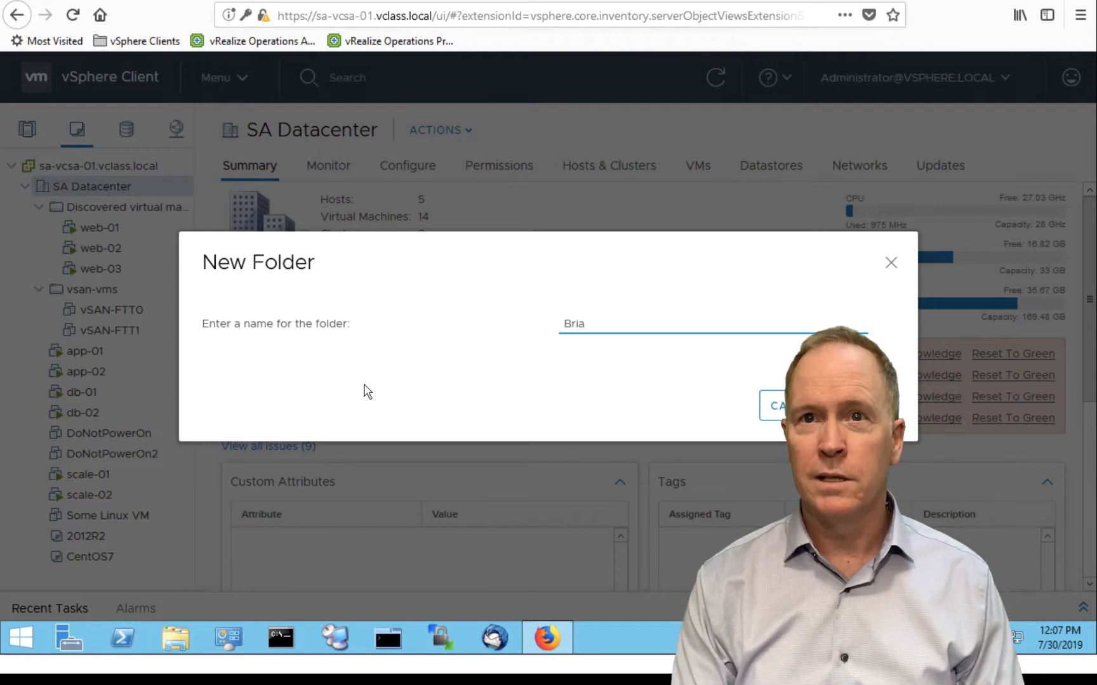
{"action": "type", "text": "n's VM "}
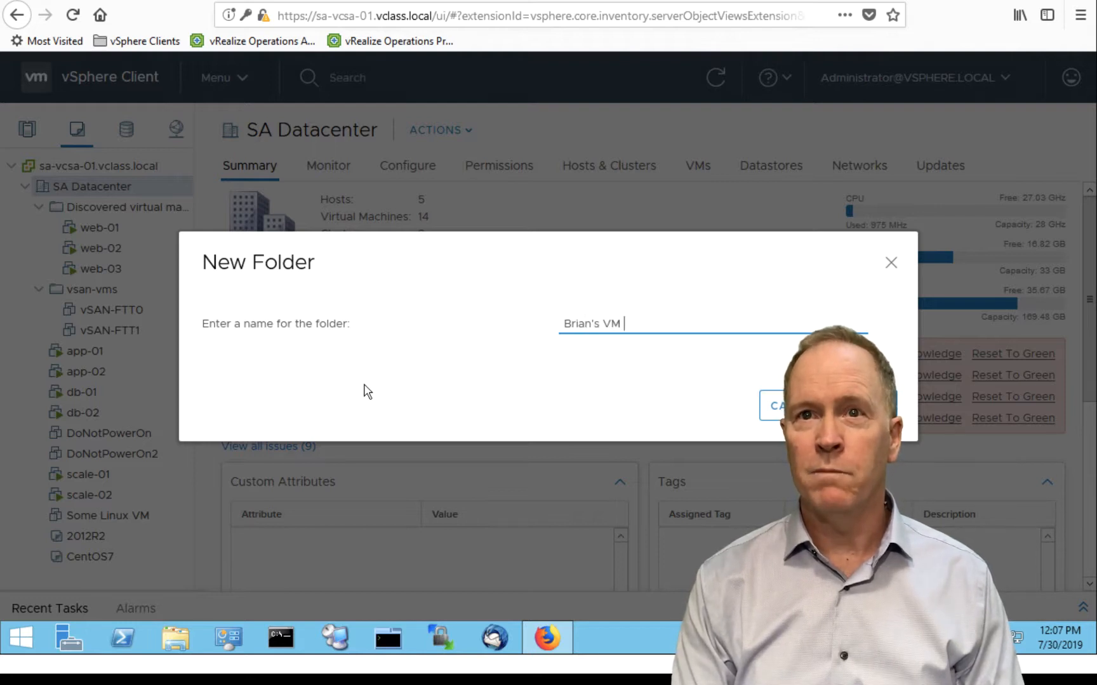
{"action": "type", "text": "Folder"}
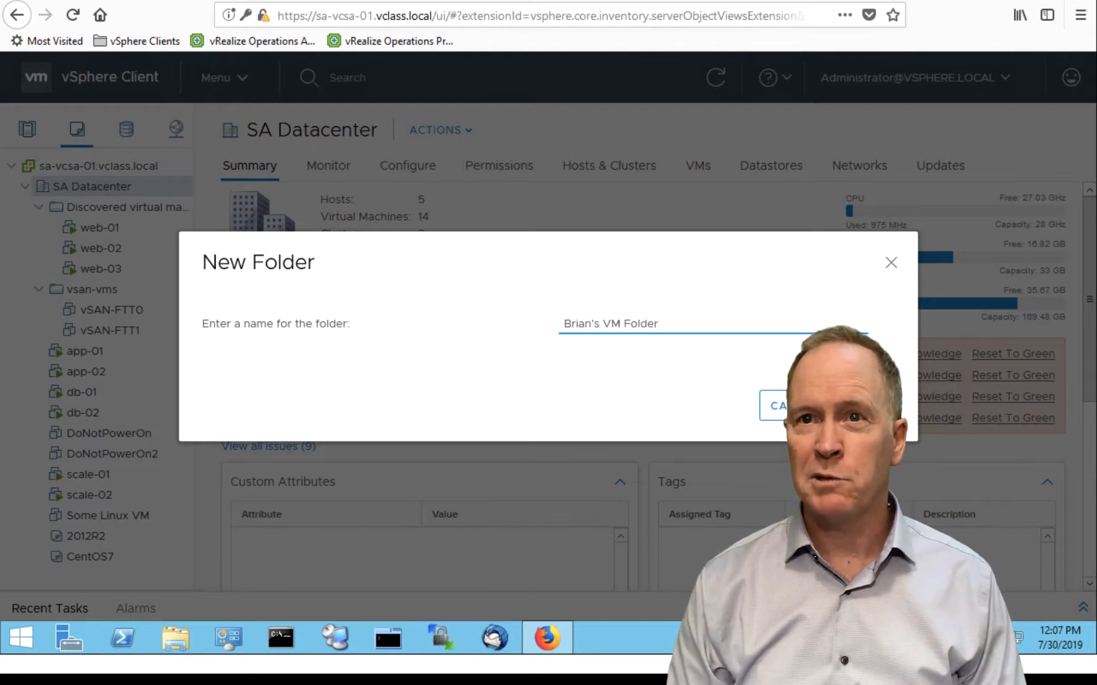
{"action": "key", "text": "Return"}
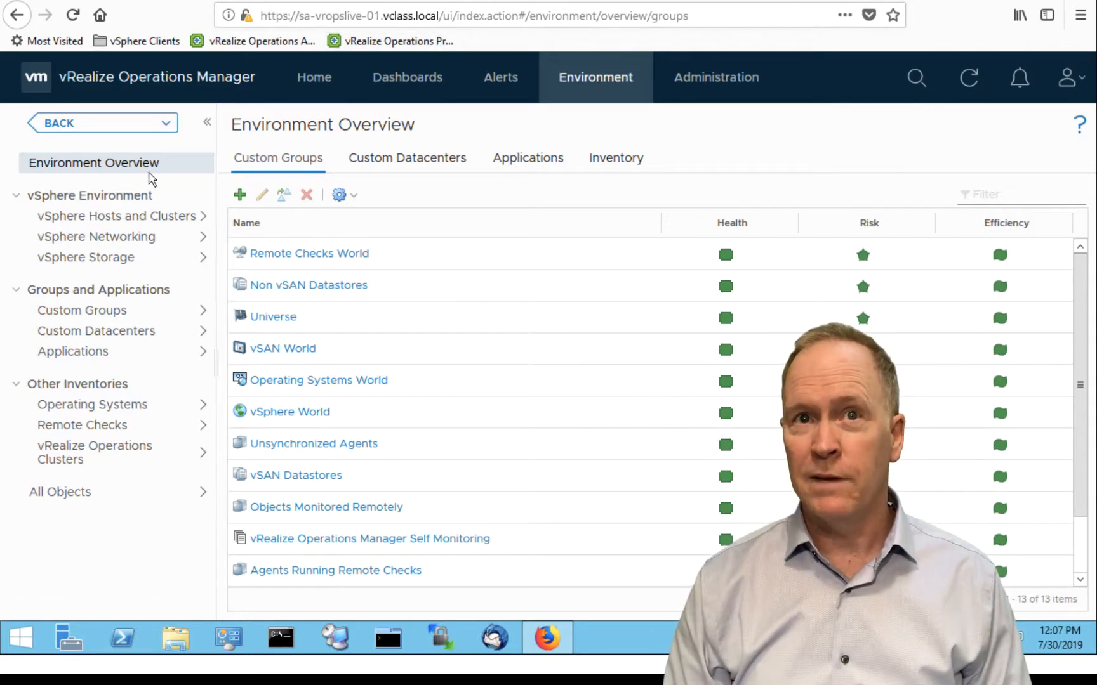
Switch to vRealize Operations Manager and start a new custom group named "VMs in a Specific VM folder"
{"action": "left_click", "coordinate": [239, 200]}
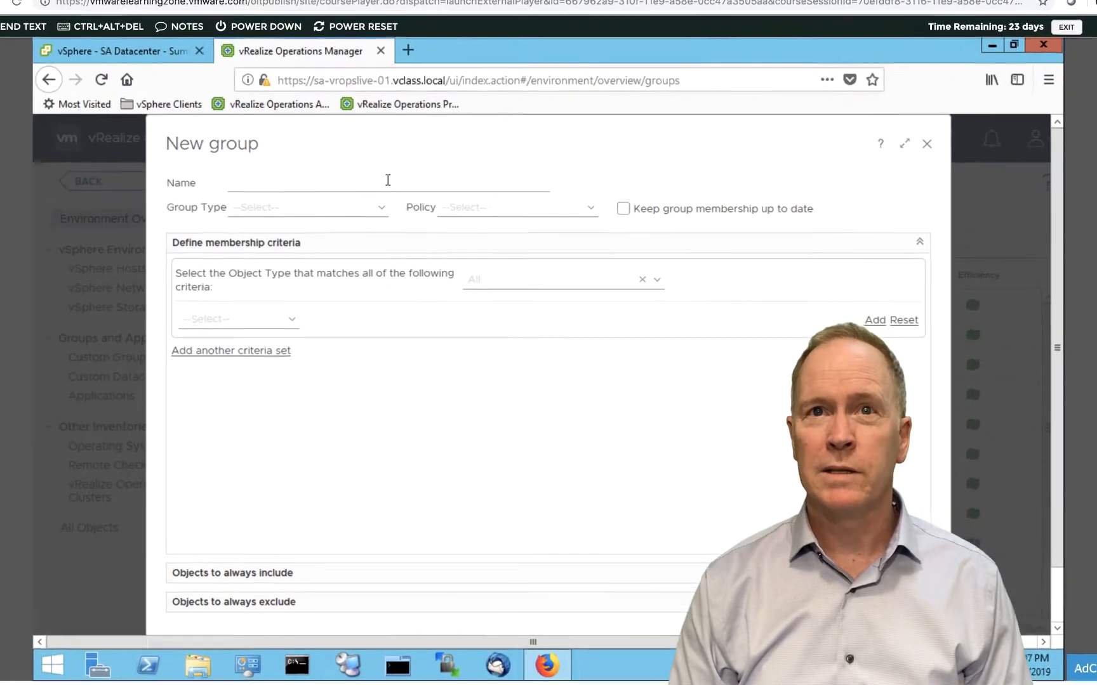
{"action": "left_click", "coordinate": [387, 179]}
{"action": "type", "text": "V"}
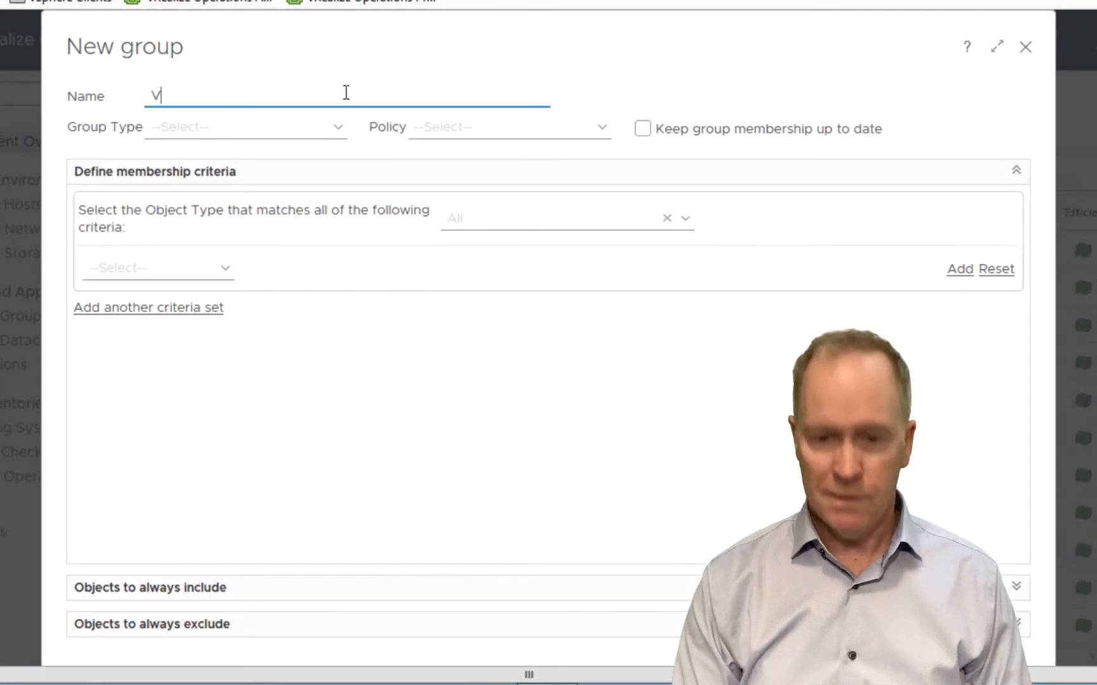
{"action": "type", "text": "Ms in a Sep"}
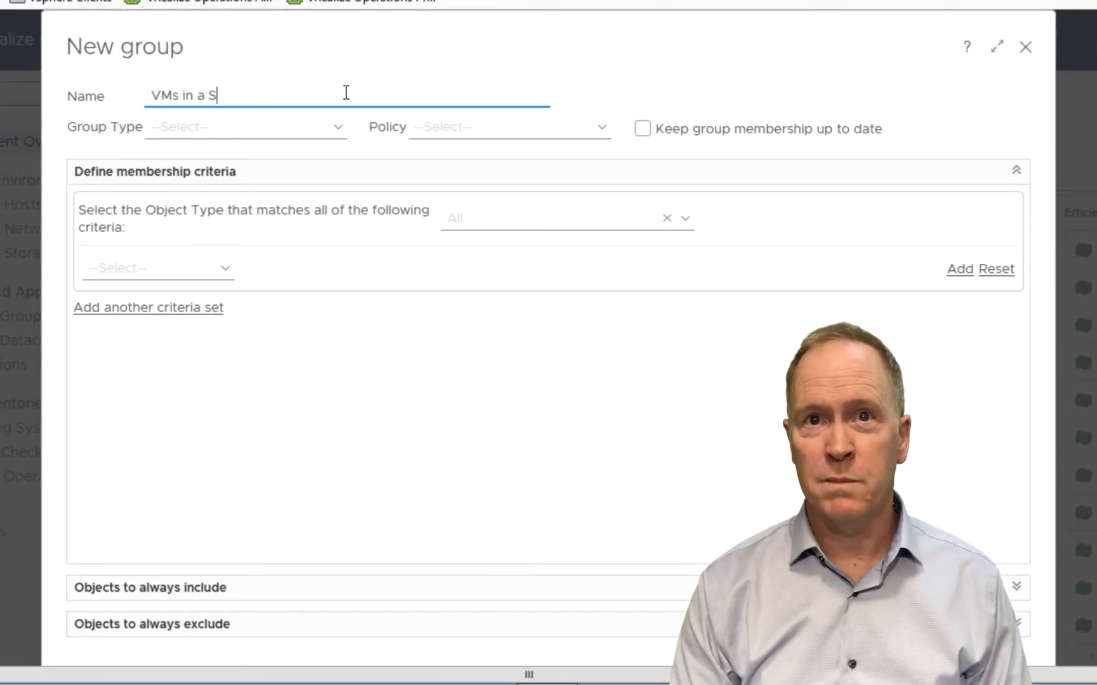
{"action": "key", "text": "BackSpace"}
{"action": "key", "text": "BackSpace"}
{"action": "type", "text": "pect"}
{"action": "key", "text": "BackSpace"}
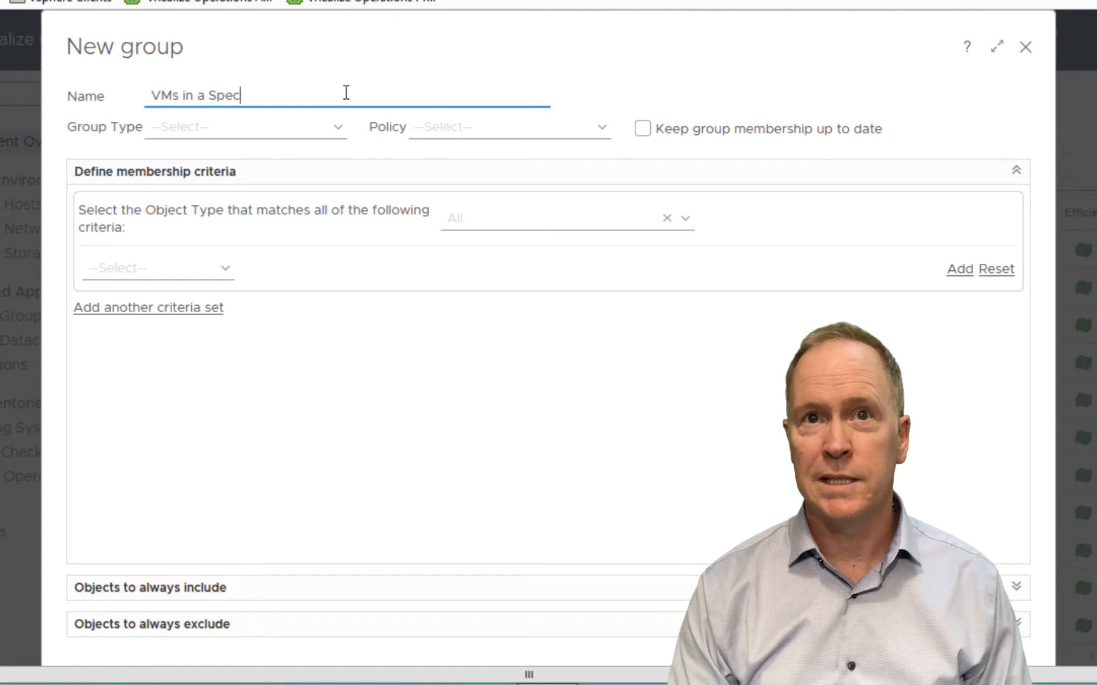
{"action": "type", "text": "fic"}
{"action": "key", "text": "BackSpace"}
{"action": "key", "text": "BackSpace"}
{"action": "key", "text": "BackSpace"}
{"action": "type", "text": "i"}
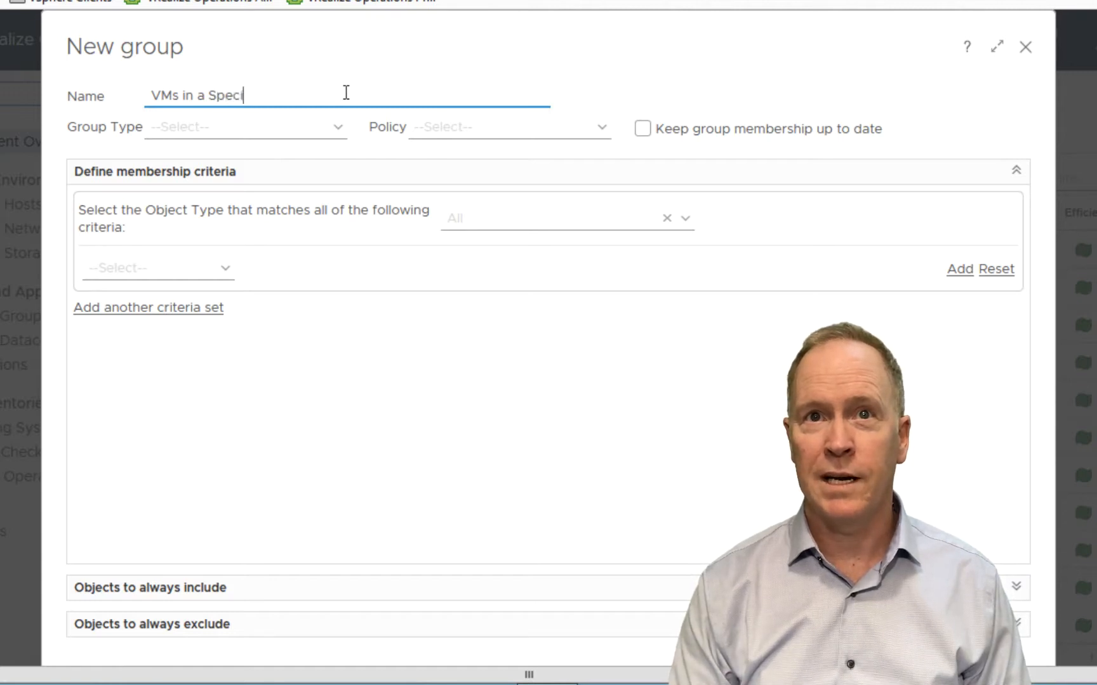
{"action": "type", "text": "fic VM folder"}
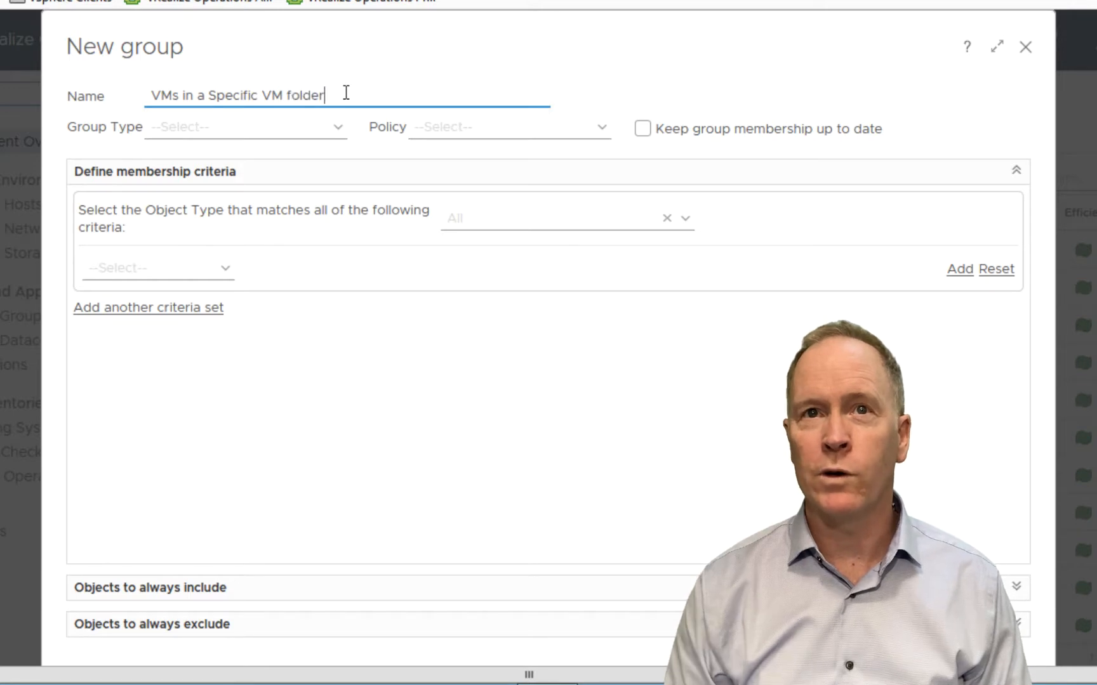
Correct the group name to "VMs in a Specific VM Folder" and enable keeping group membership up to date
{"action": "key", "text": "Home"}
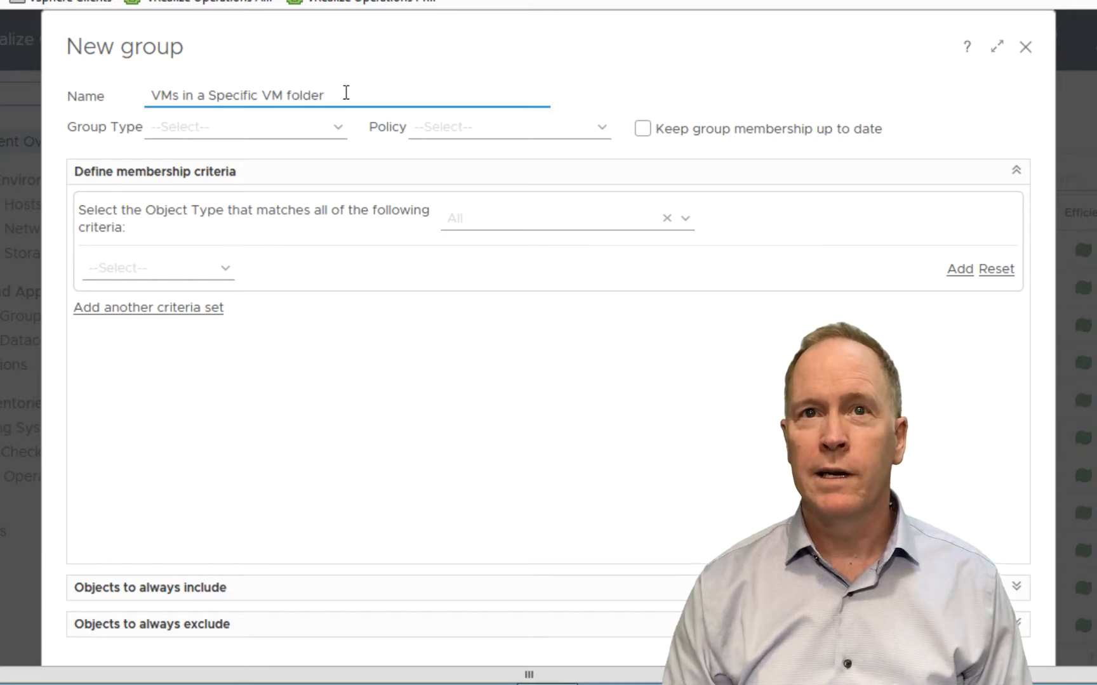
{"action": "left_click", "coordinate": [299, 95]}
{"action": "key", "text": "Left"}
{"action": "key", "text": "BackSpace"}
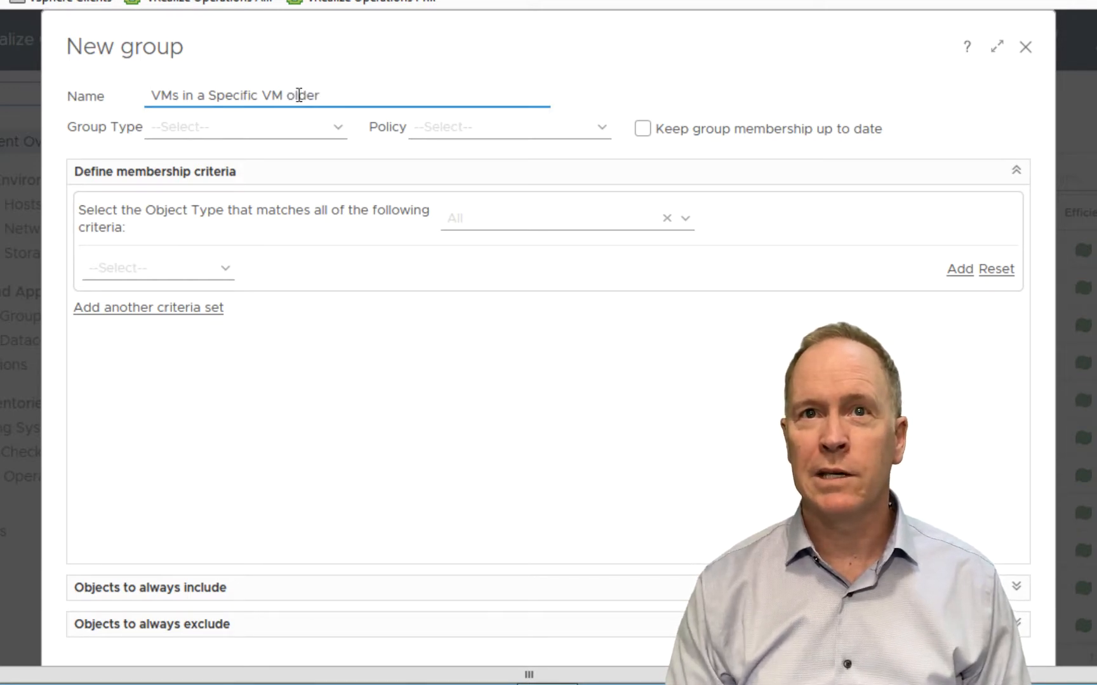
{"action": "type", "text": "F"}
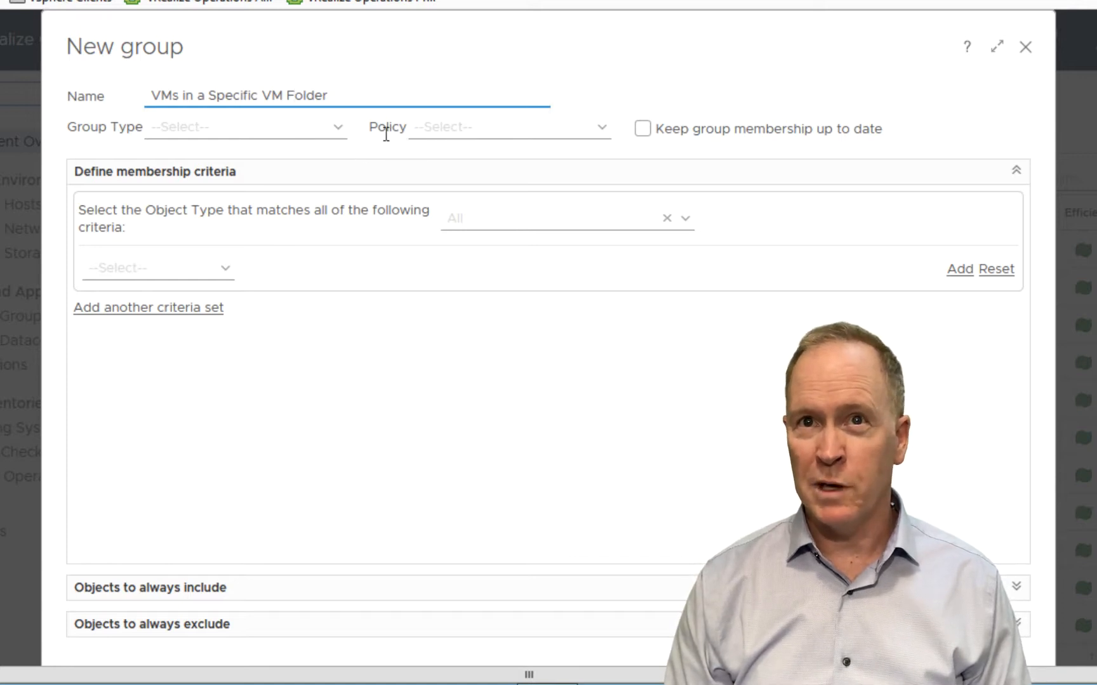
{"action": "left_click", "coordinate": [643, 129]}
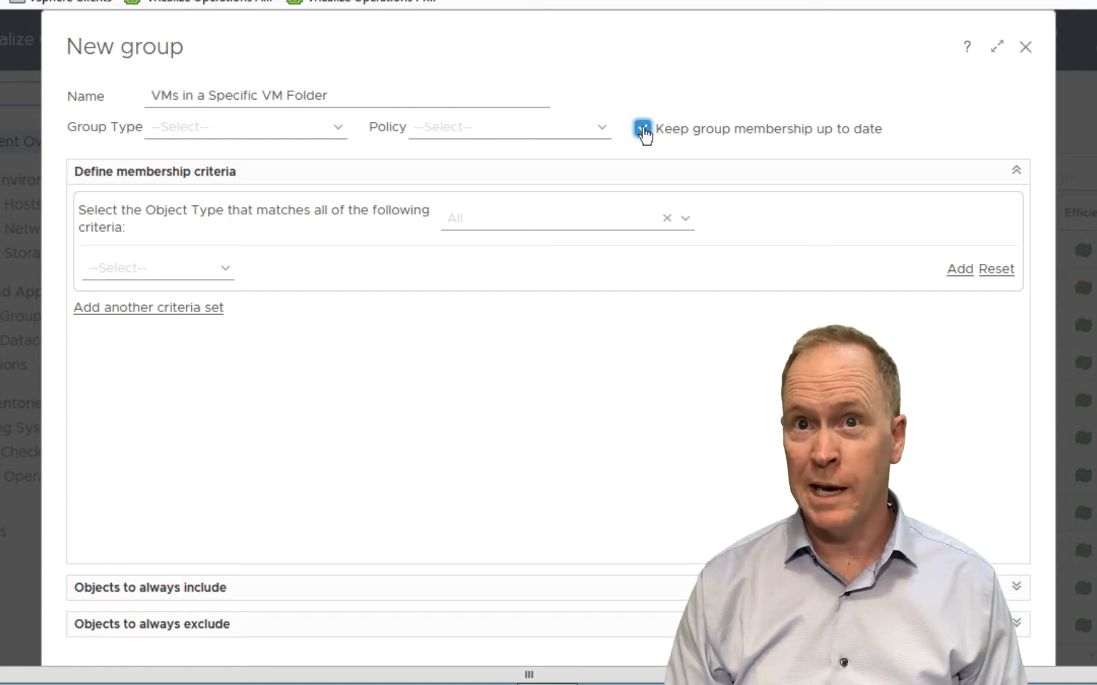
Set the membership criteria's object type to Virtual Machine and base the criterion on Properties
{"action": "left_click", "coordinate": [580, 221]}
{"action": "type", "text": "virtu"}
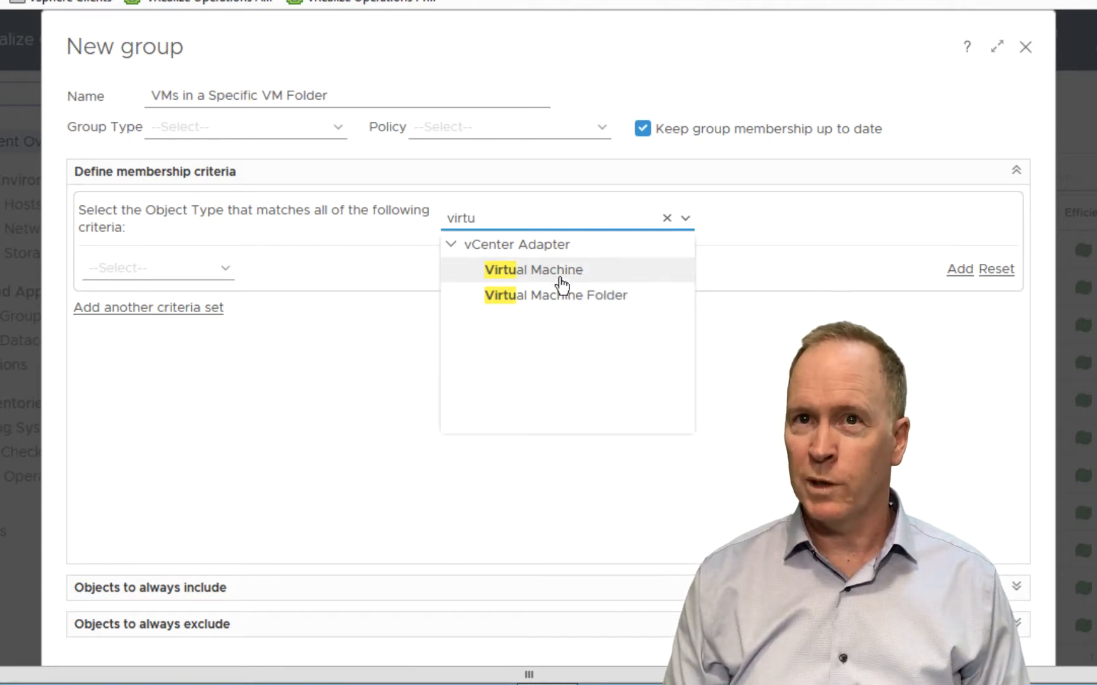
{"action": "left_click", "coordinate": [558, 273]}
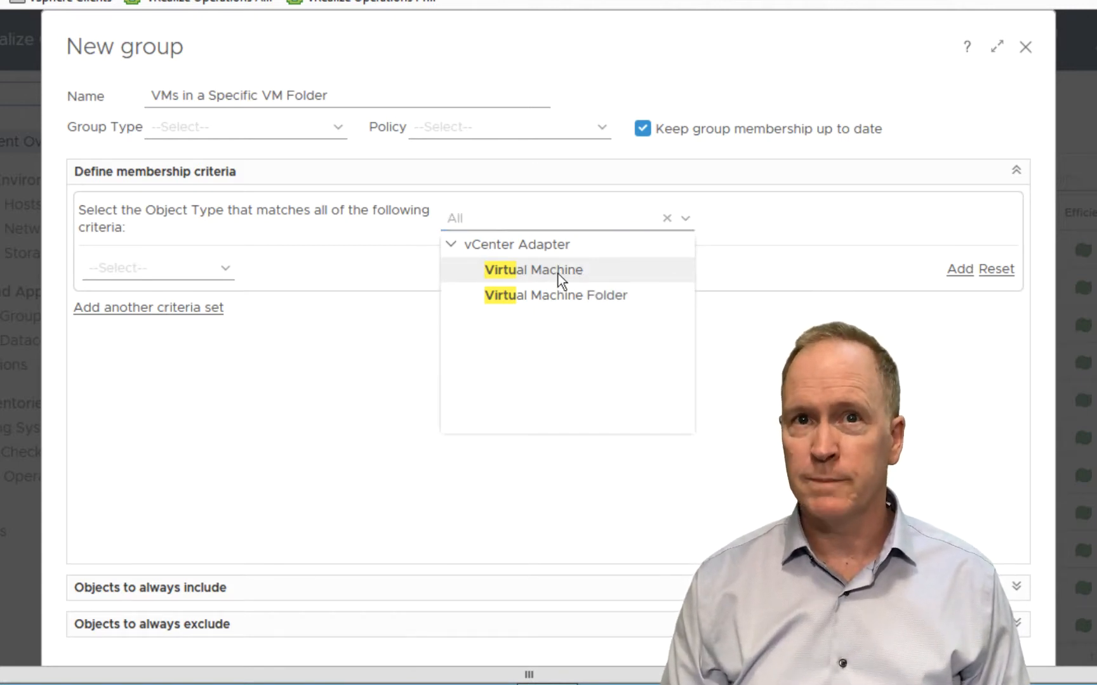
{"action": "left_click", "coordinate": [227, 266]}
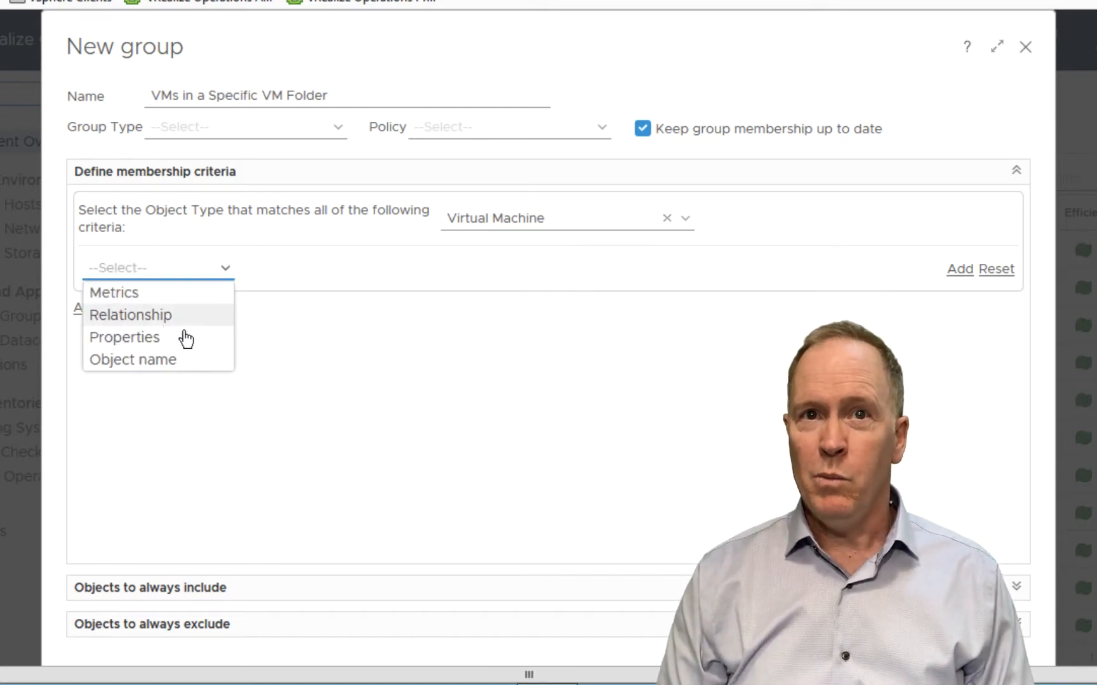
{"action": "left_click", "coordinate": [179, 344]}
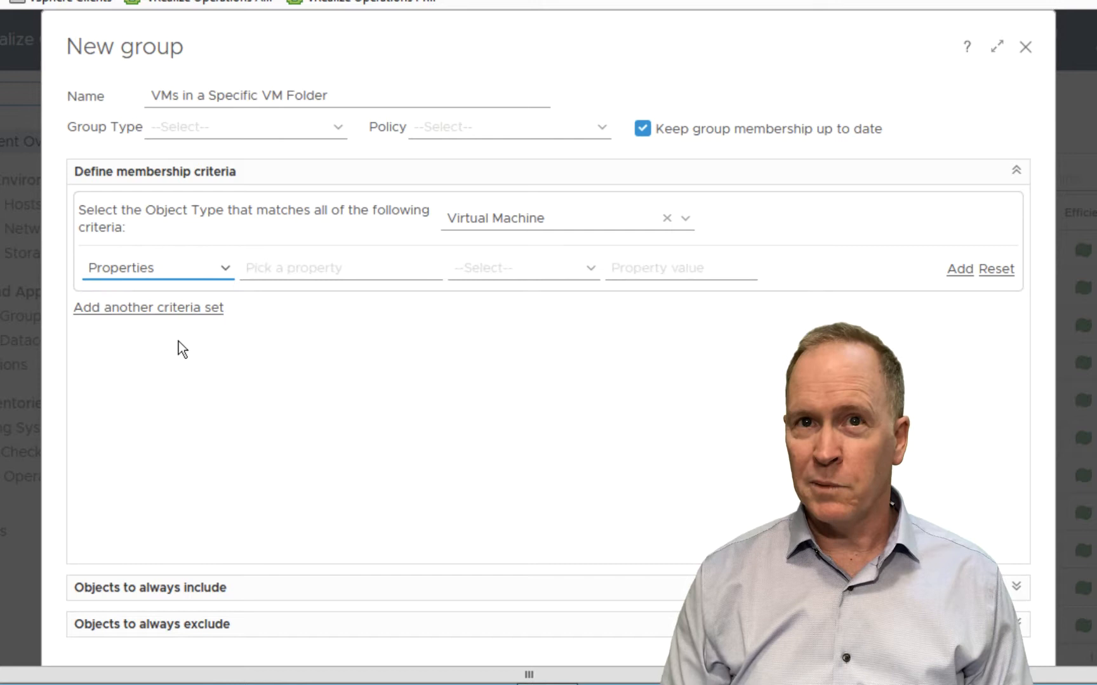
Choose vSphere Folder from the Summary properties as the property for the virtual machine membership criterion
{"action": "left_click", "coordinate": [328, 269]}
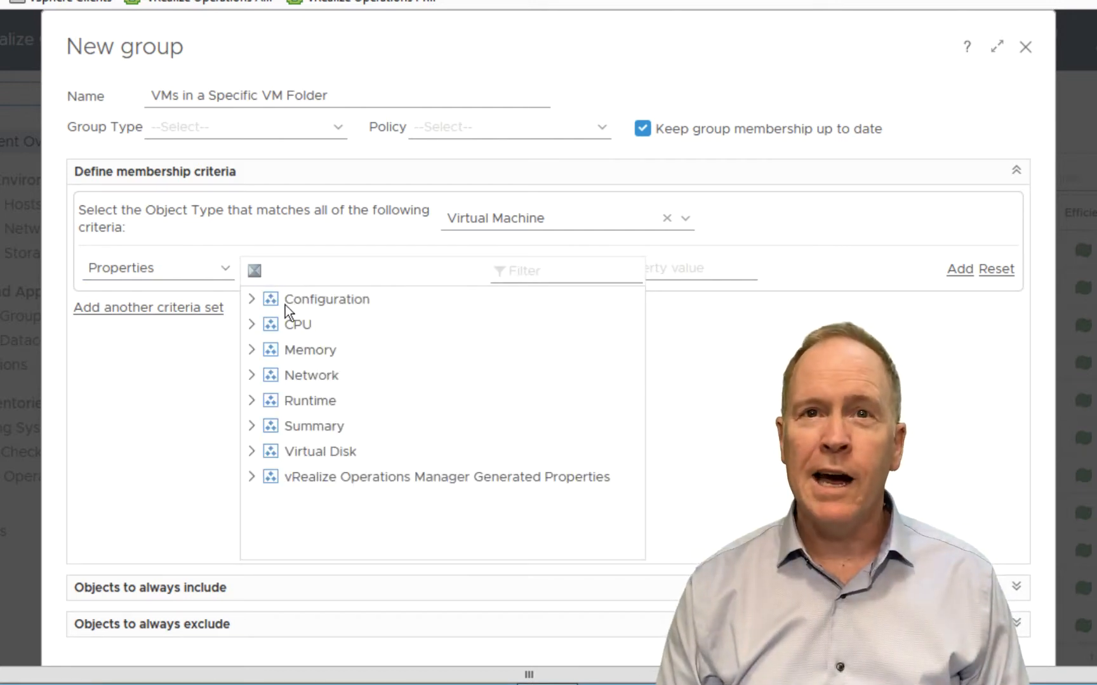
{"action": "left_click", "coordinate": [253, 426]}
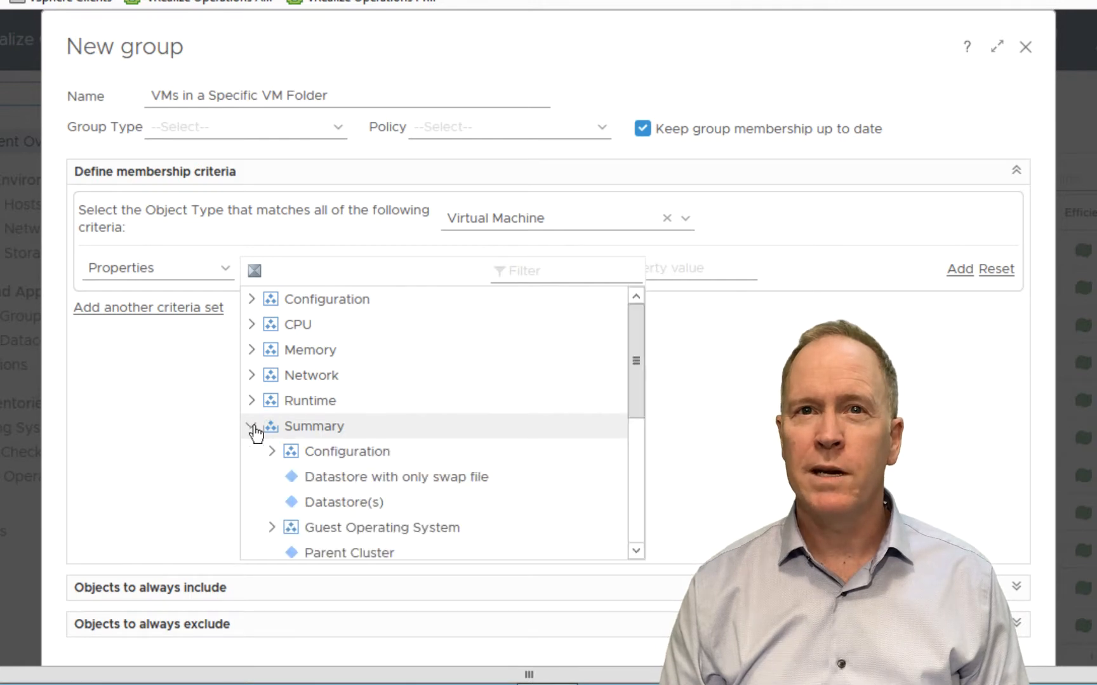
{"action": "left_click", "coordinate": [634, 516]}
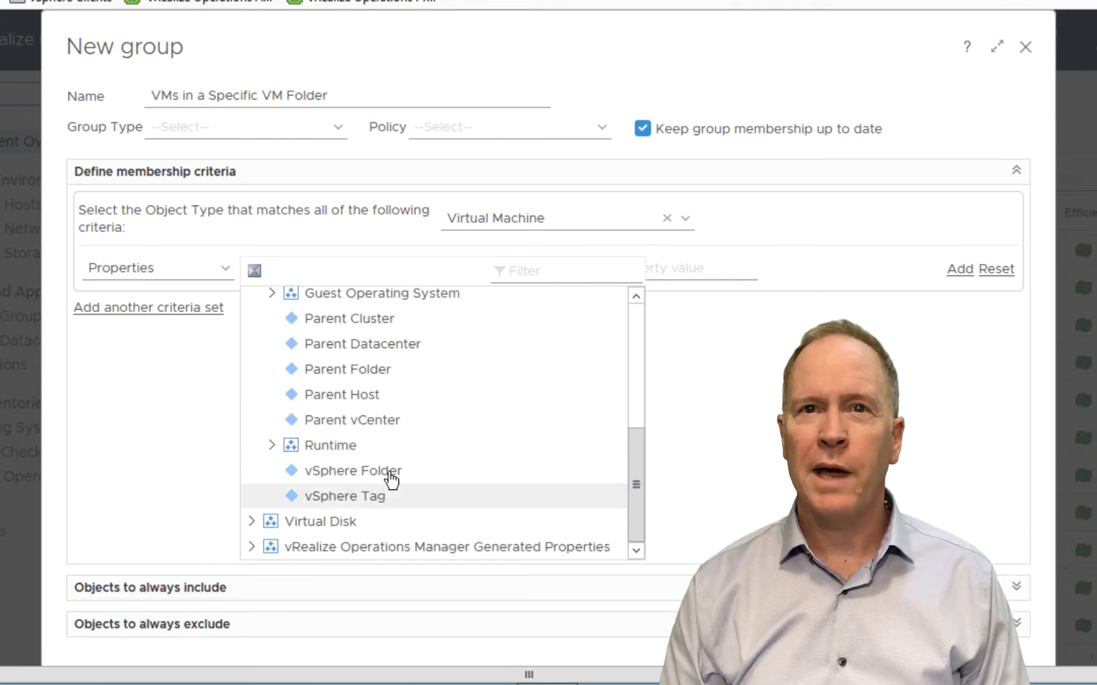
{"action": "left_click", "coordinate": [271, 446]}
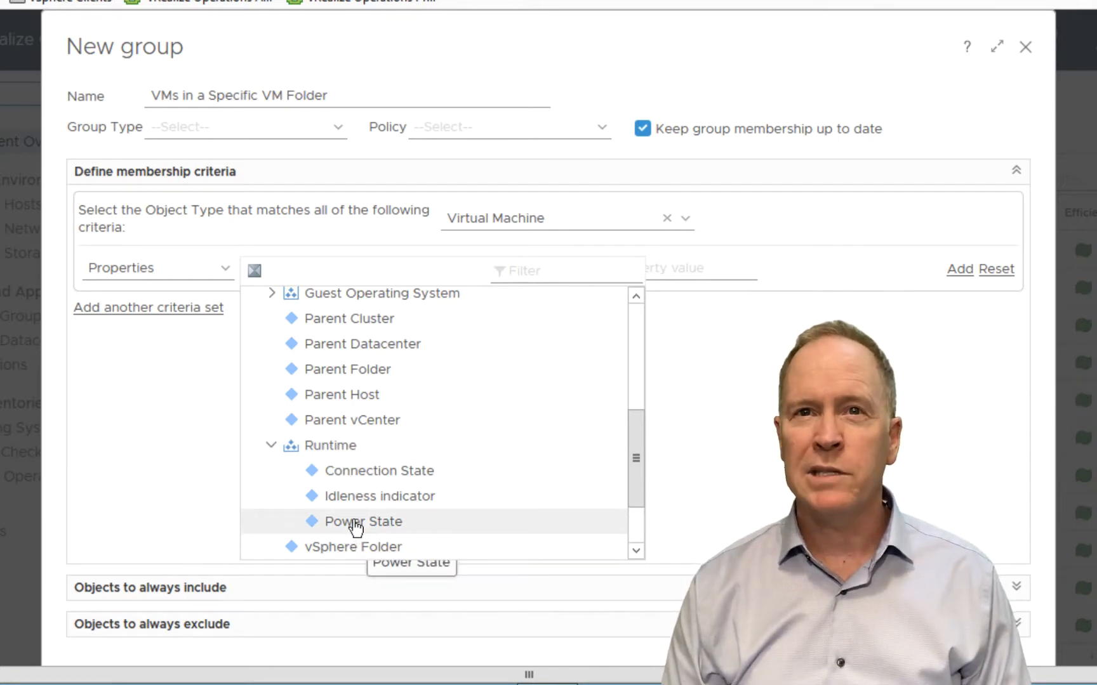
{"action": "left_click_drag", "start_coordinate": [643, 441], "coordinate": [644, 475]}
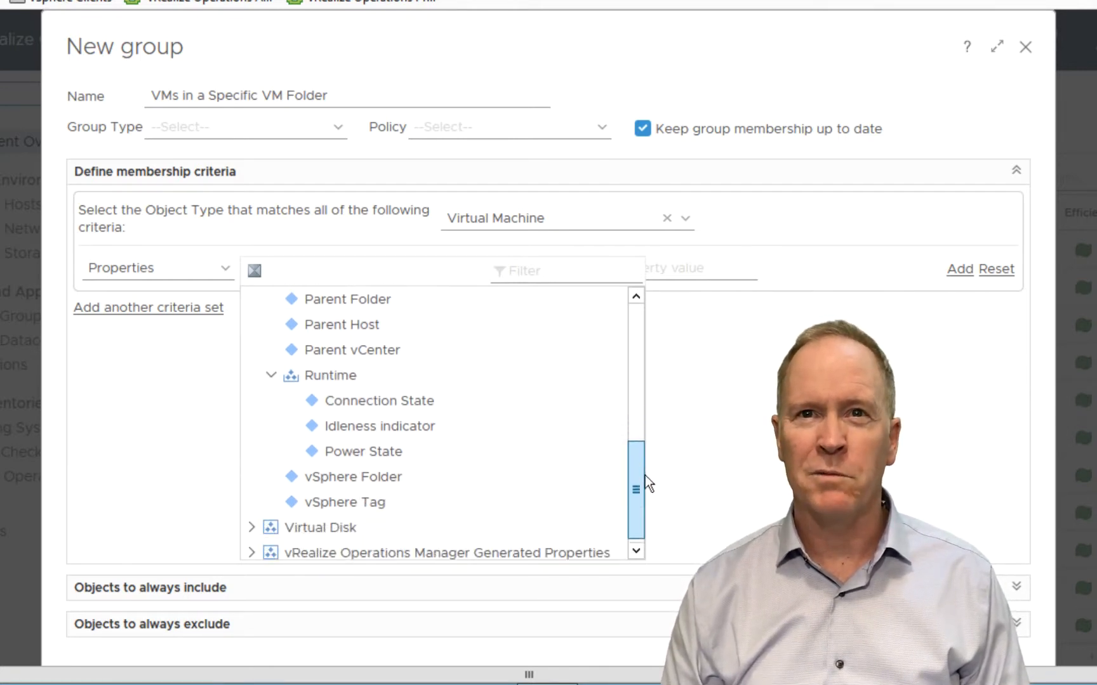
{"action": "left_click", "coordinate": [272, 369]}
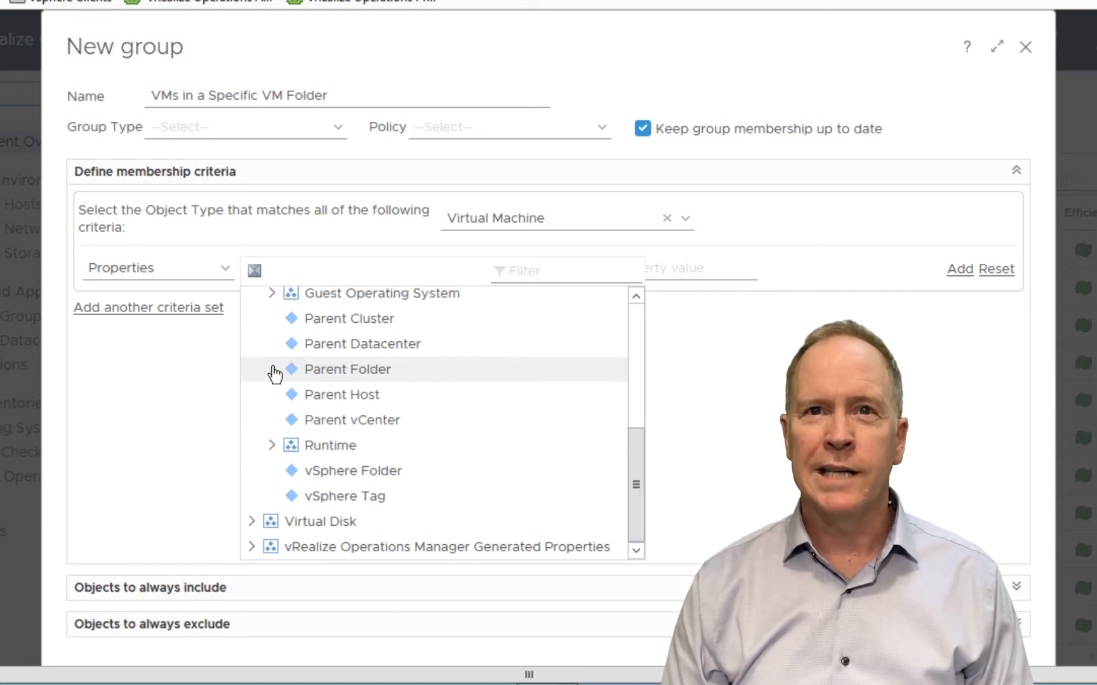
{"action": "left_click", "coordinate": [340, 480]}
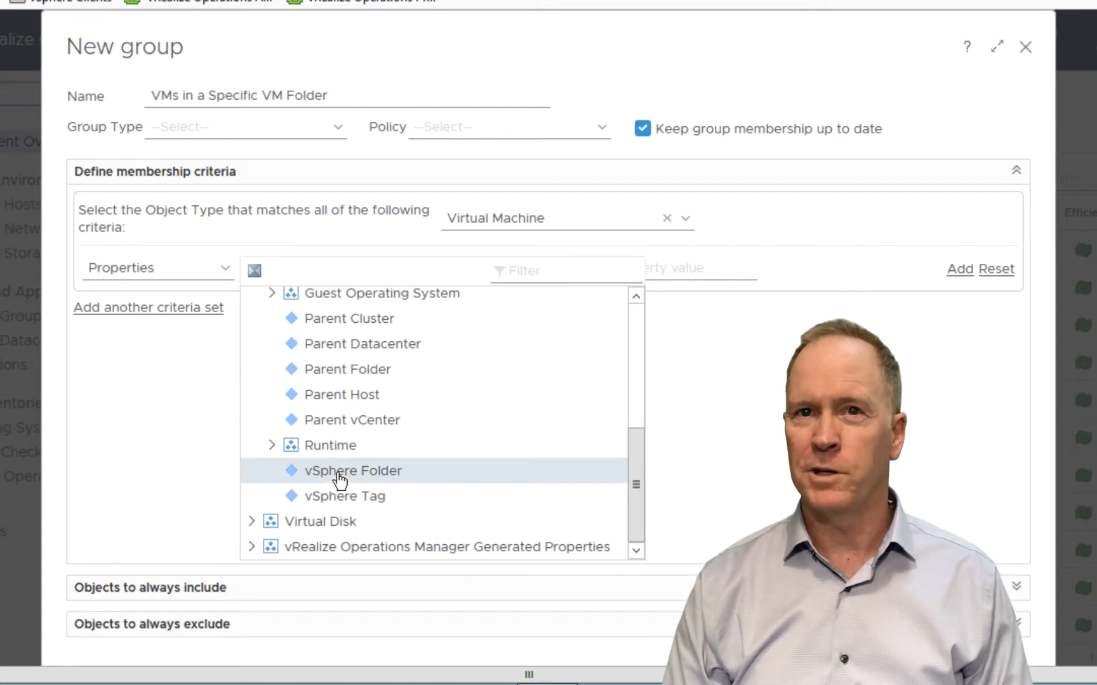
{"action": "left_click", "coordinate": [339, 481]}
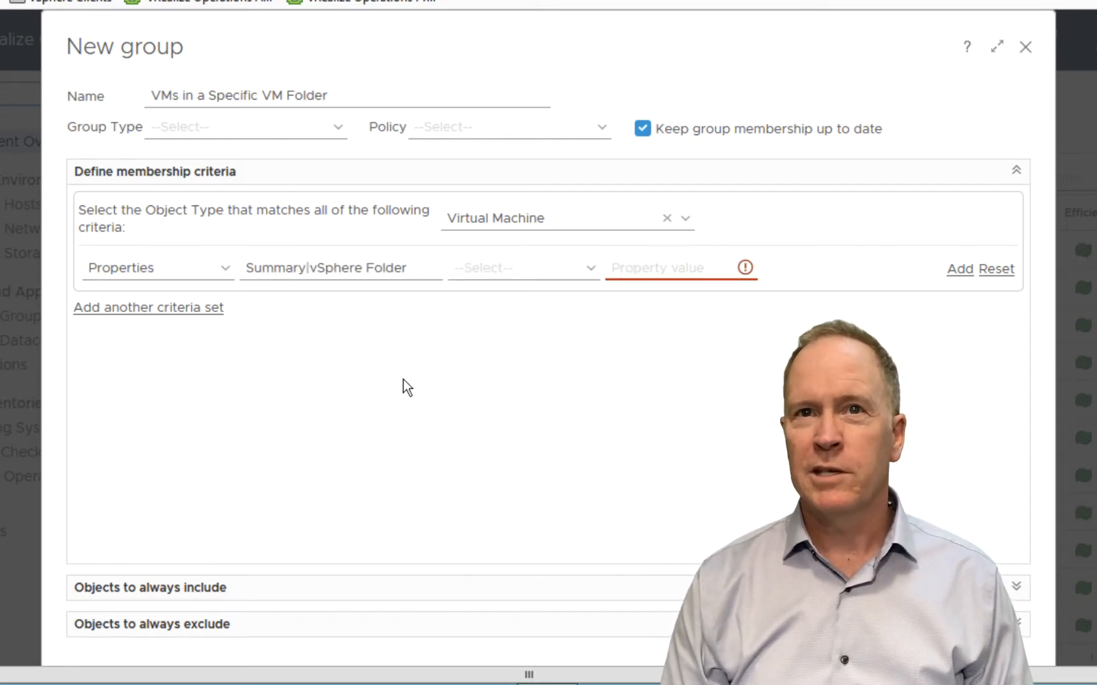
Set the vSphere Folder criterion to "is" vsan-vms, checking the VM folders in vSphere Client before choosing the value
{"action": "left_click", "coordinate": [484, 272]}
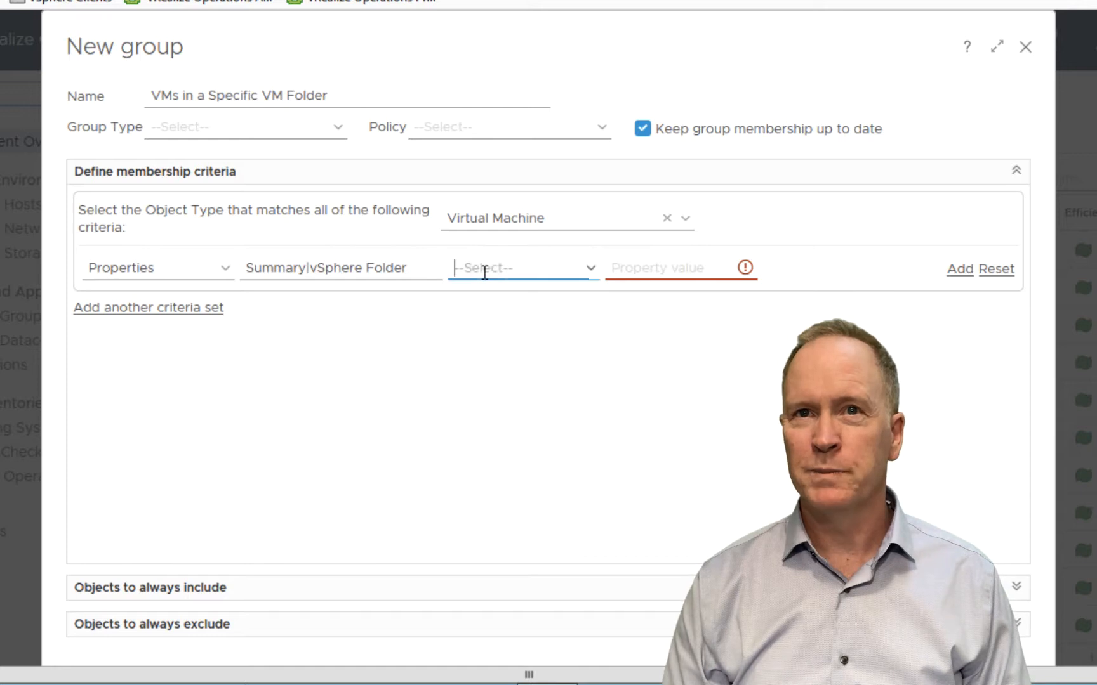
{"action": "left_click", "coordinate": [592, 269]}
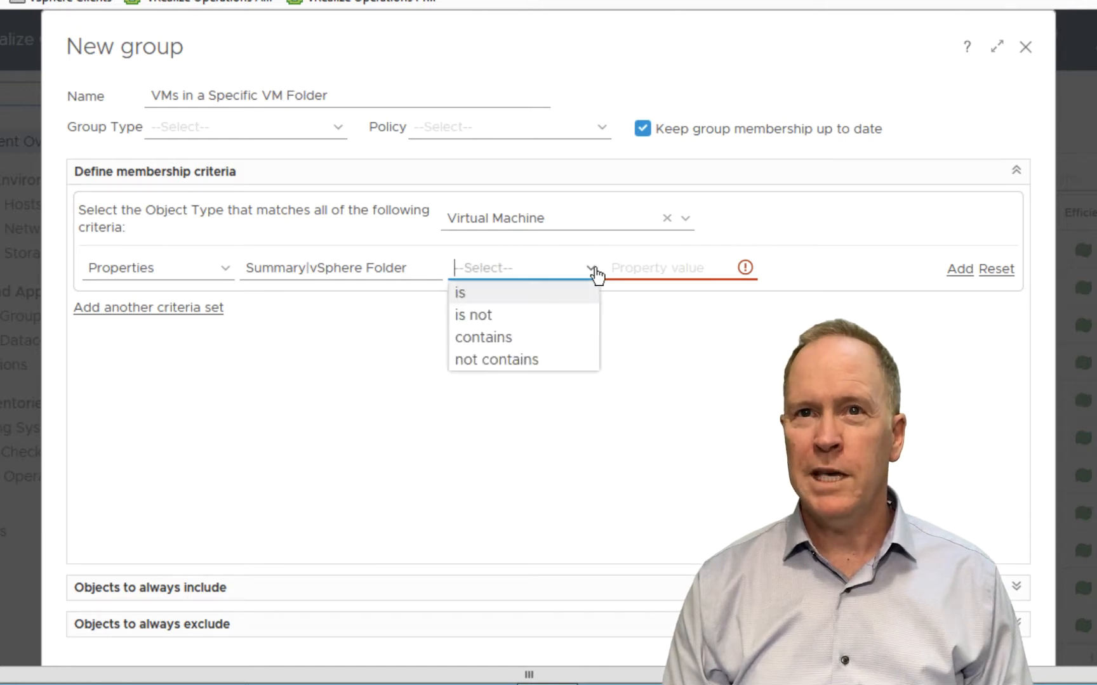
{"action": "left_click", "coordinate": [494, 298]}
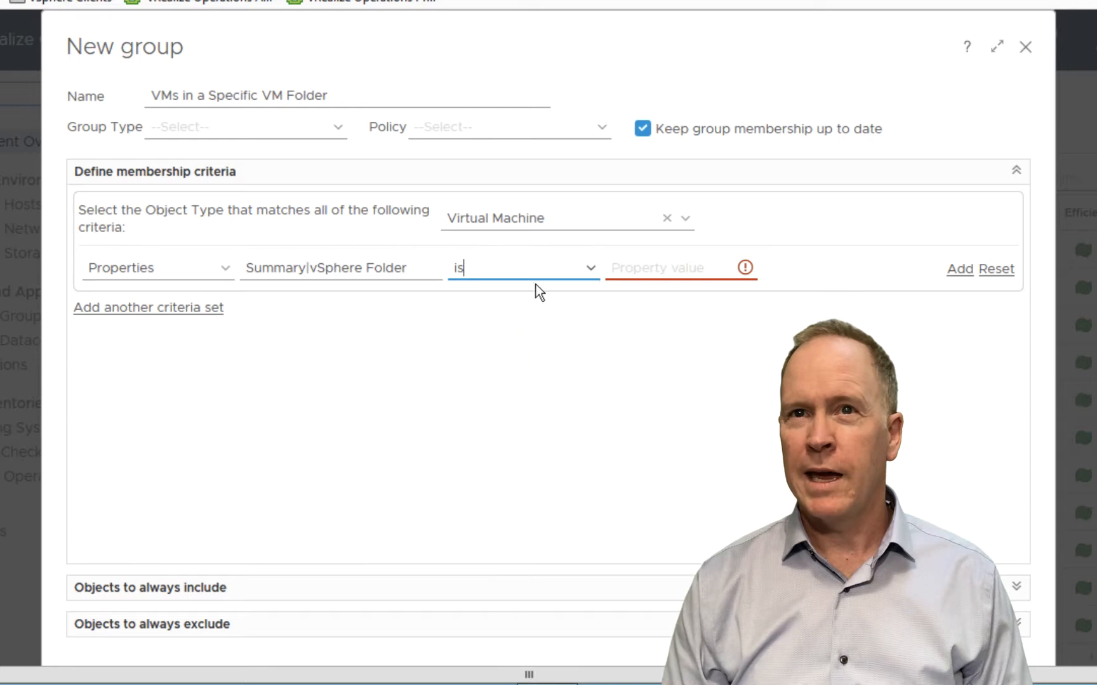
{"action": "left_click", "coordinate": [646, 269]}
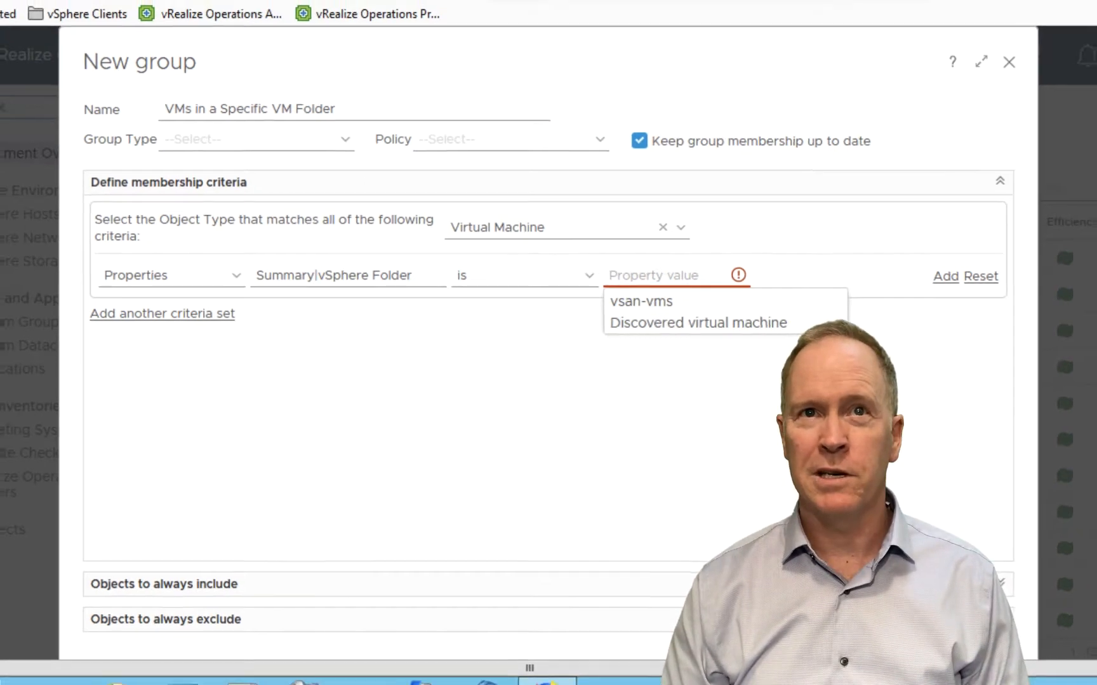
{"action": "left_click", "coordinate": [101, 19]}
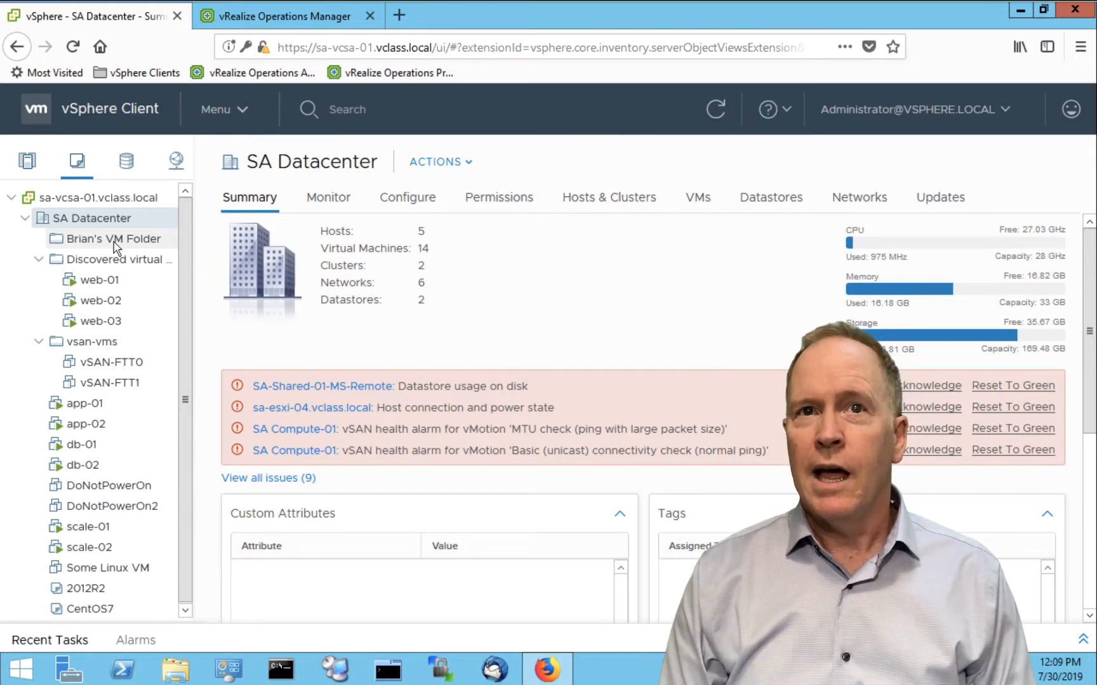
{"action": "left_click", "coordinate": [275, 16]}
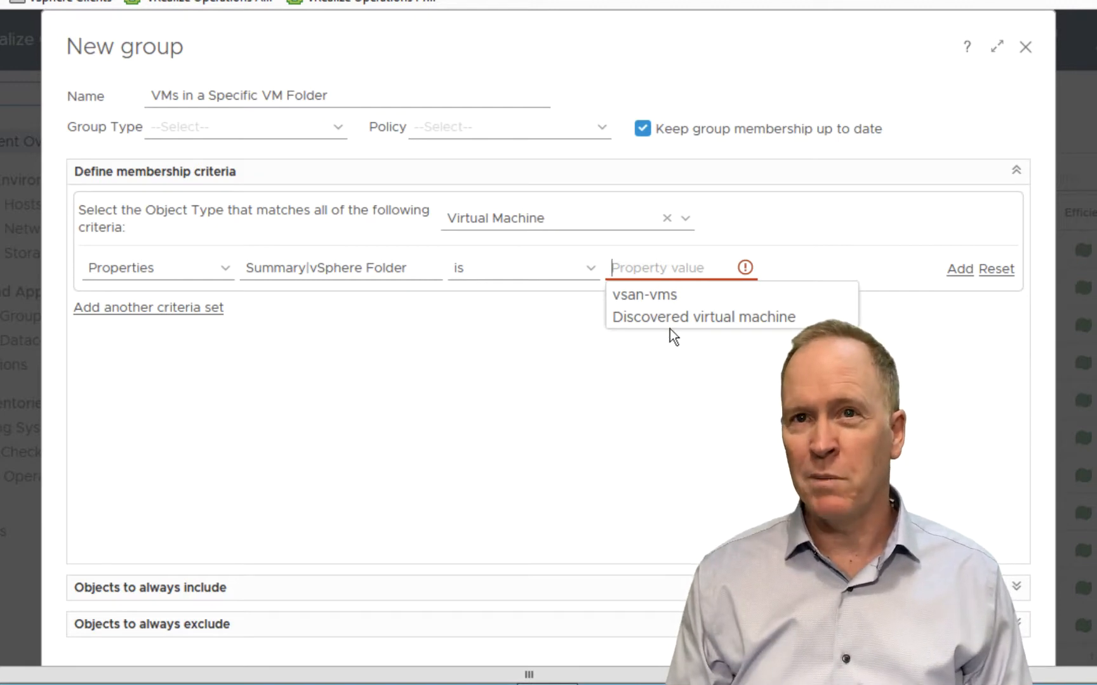
{"action": "left_click", "coordinate": [642, 295]}
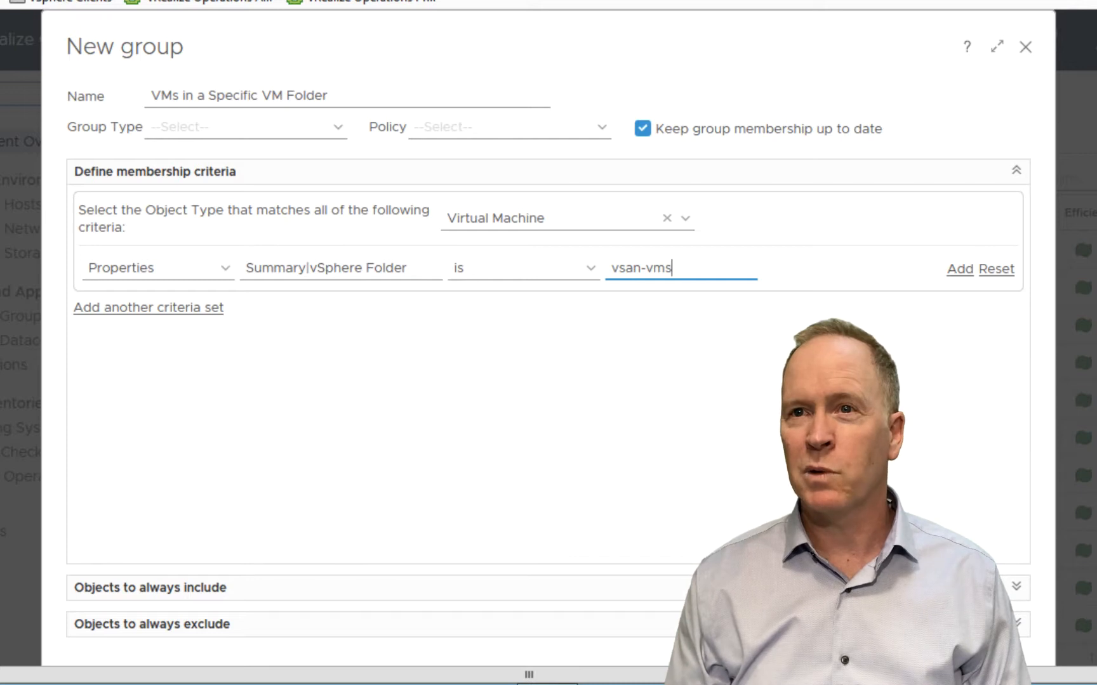
{"action": "key", "text": "Tab"}
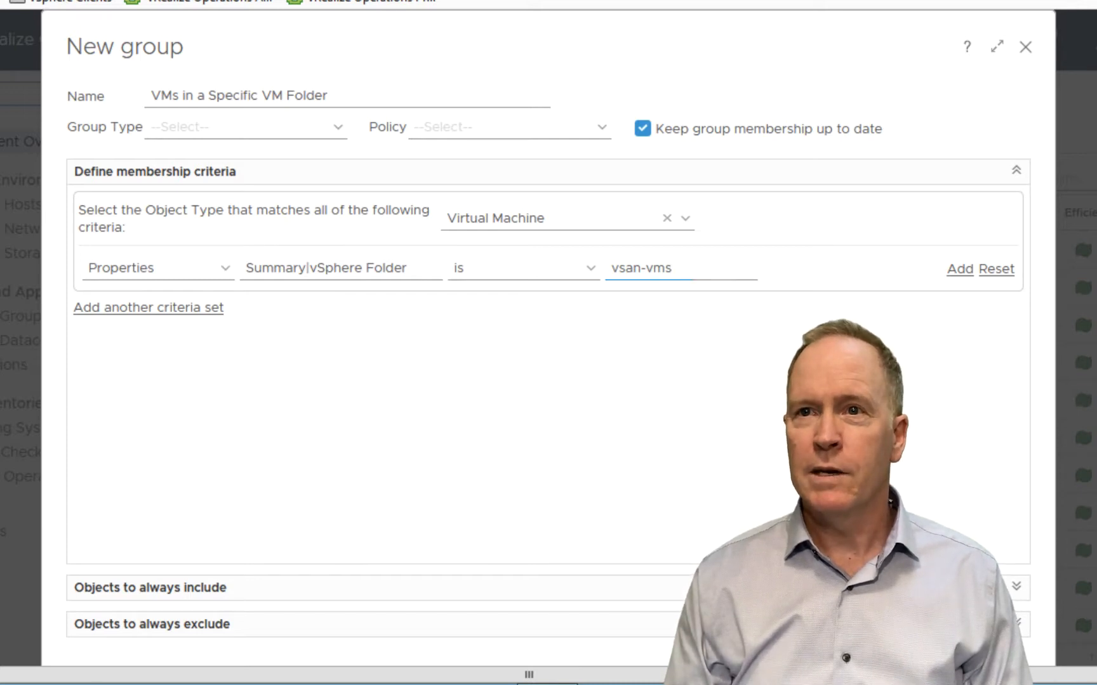
Preview the members matching the vsan-vms criterion and compare them with the vsan-vms folder in vSphere Client
{"action": "scroll", "coordinate": [548, 381], "scroll_direction": "down", "scroll_amount": 2}
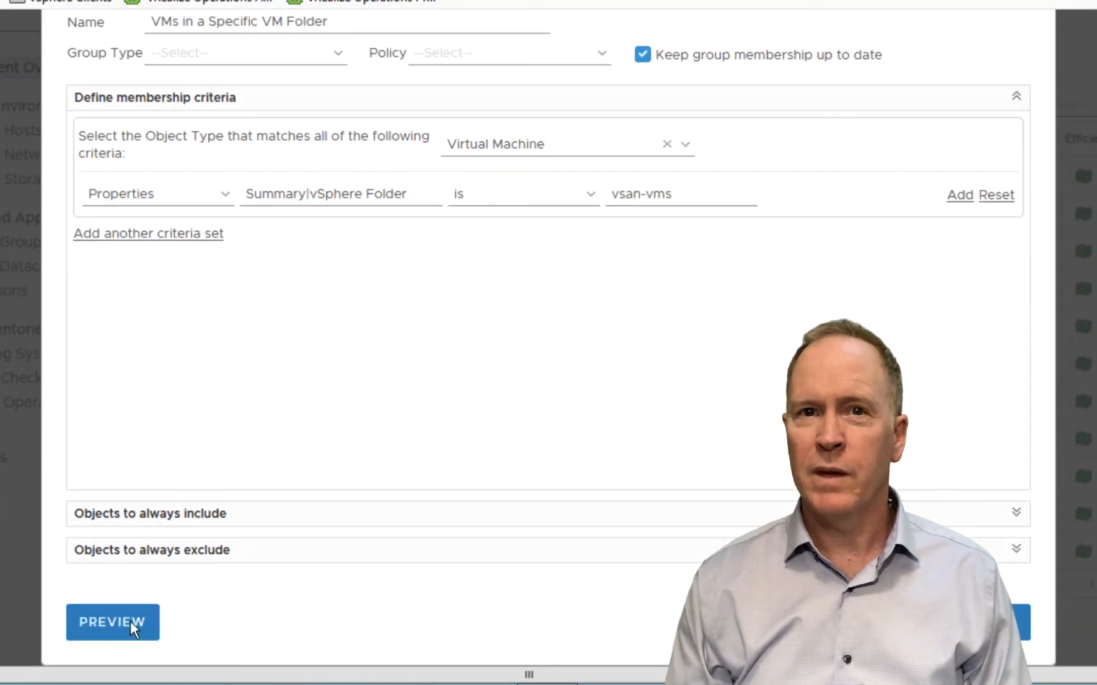
{"action": "left_click", "coordinate": [130, 619]}
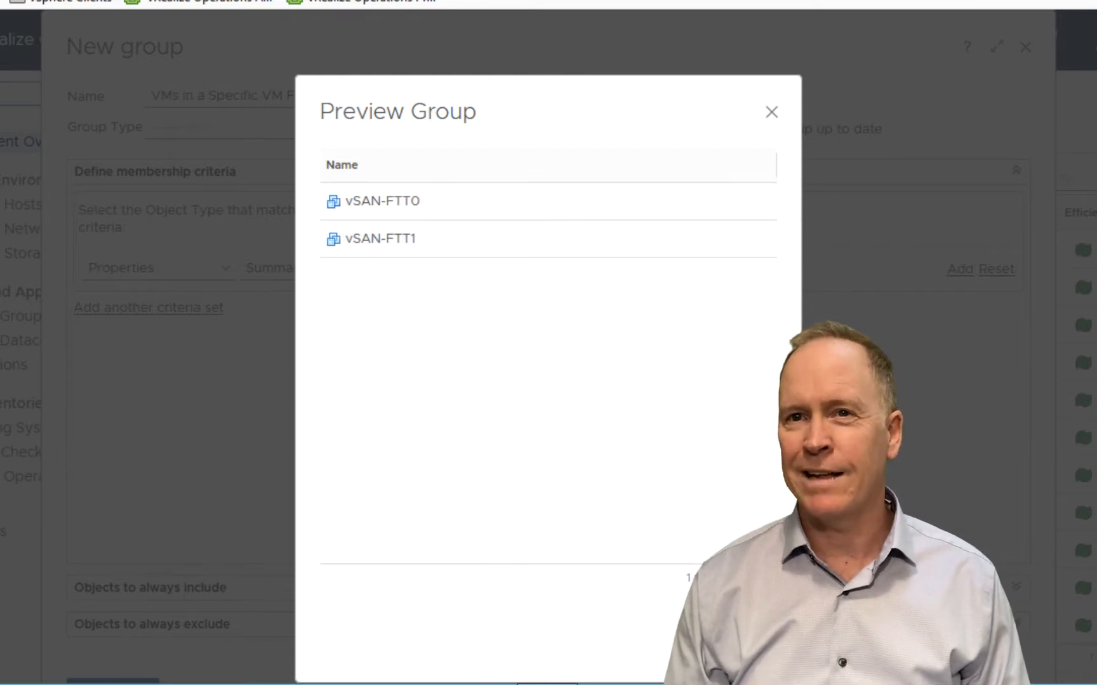
{"action": "left_click", "coordinate": [737, 639]}
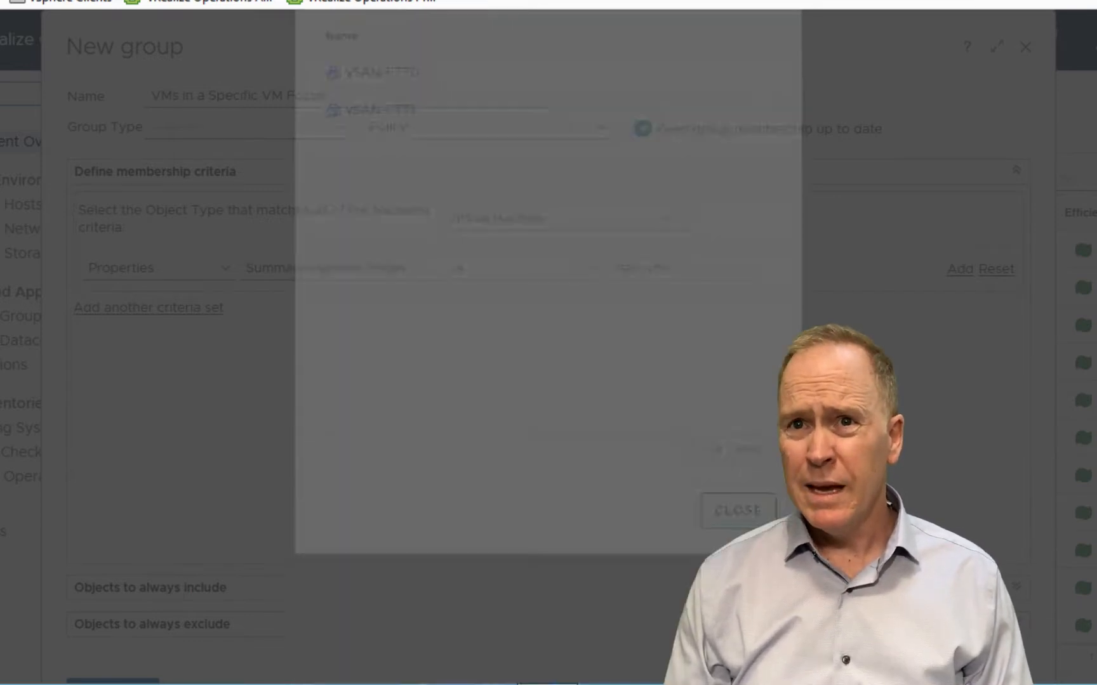
{"action": "left_click", "coordinate": [691, 238]}
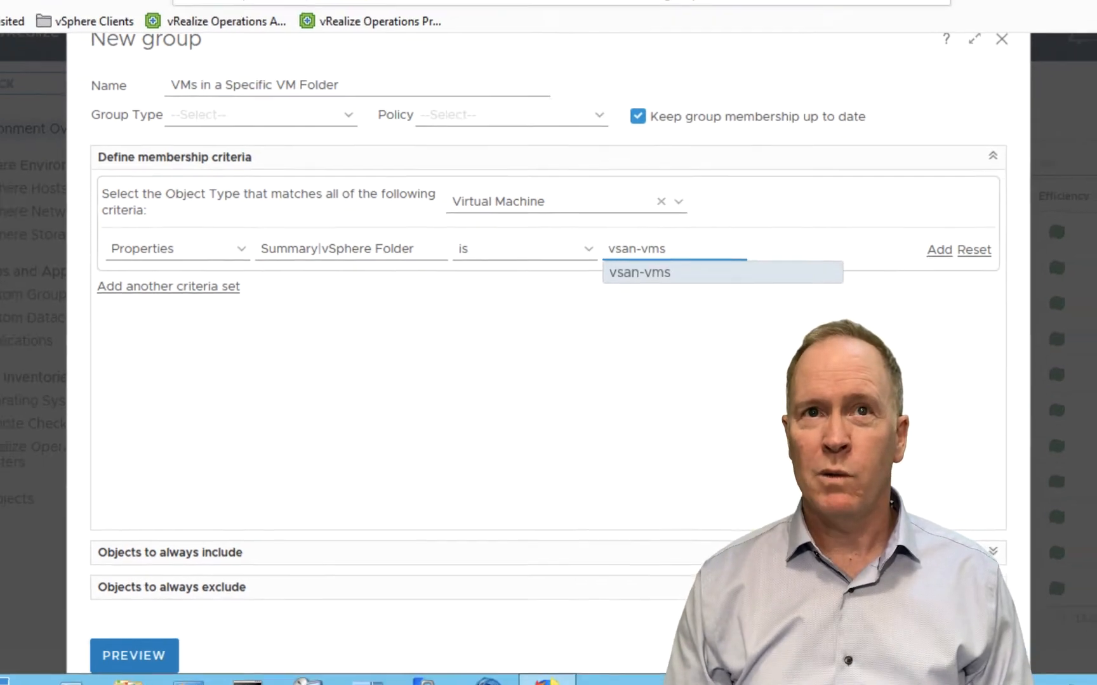
{"action": "left_click", "coordinate": [82, 24]}
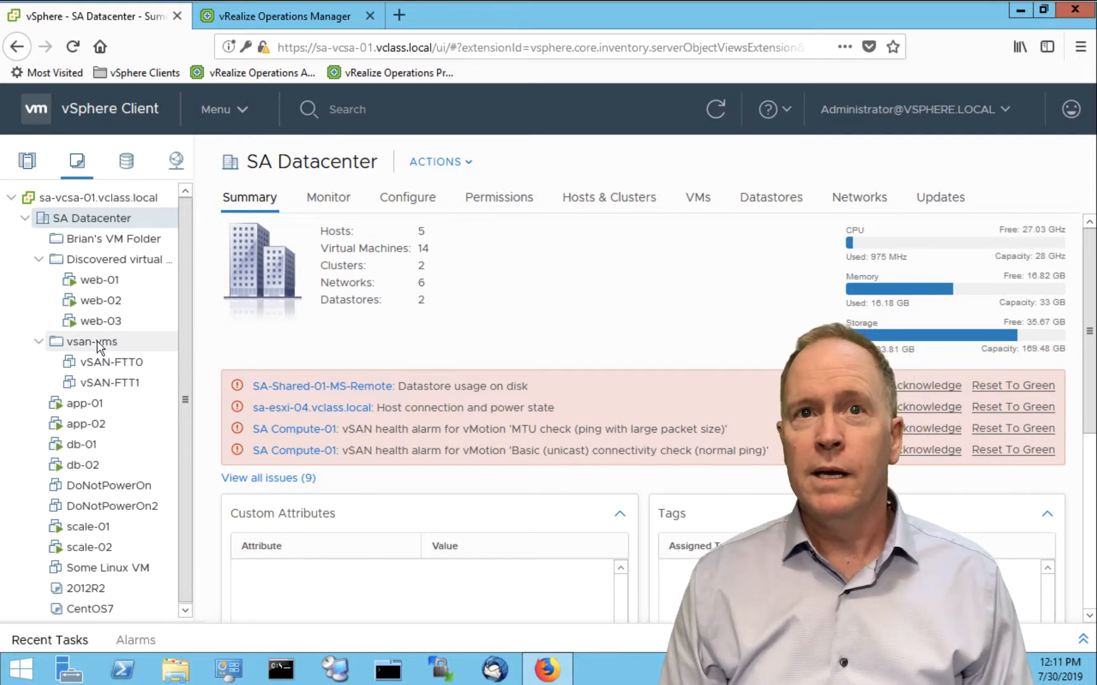
{"action": "left_click", "coordinate": [280, 22]}
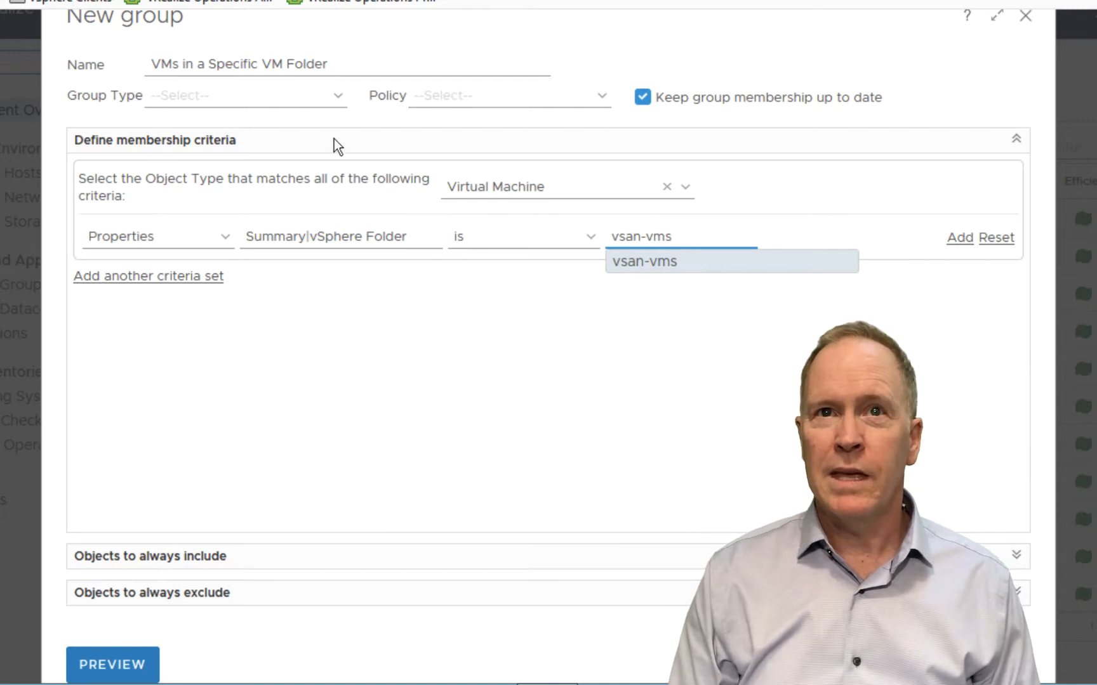
Rename the new group as "VMs in a Specific Parent Folder"
{"action": "double_click", "coordinate": [273, 64]}
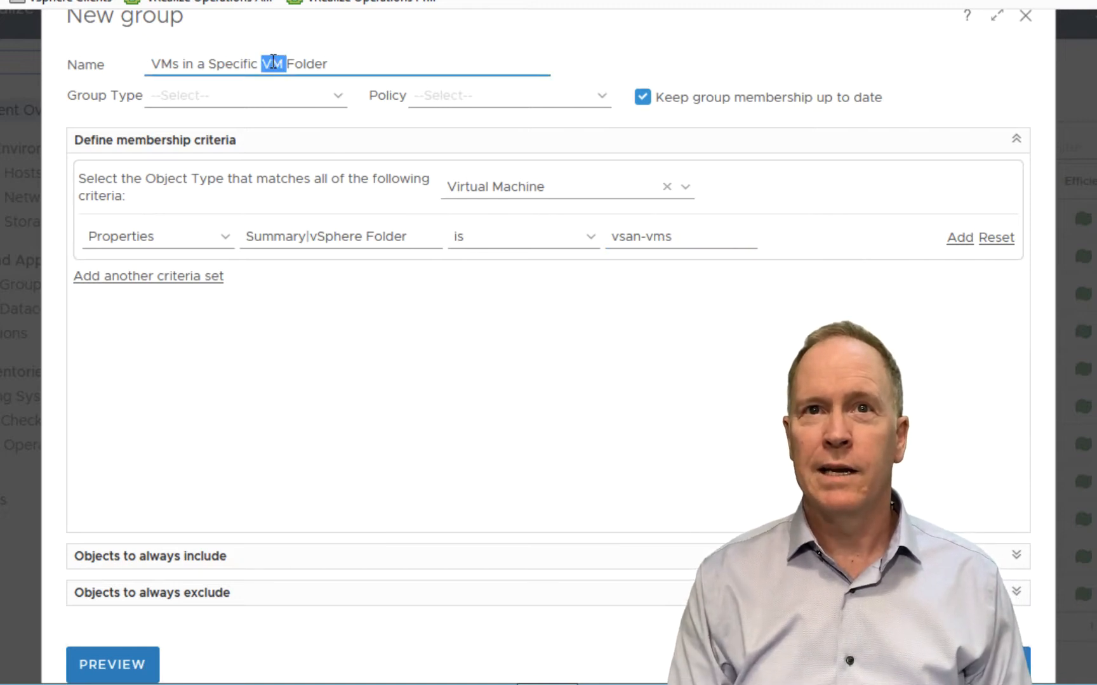
{"action": "type", "text": "Paren"}
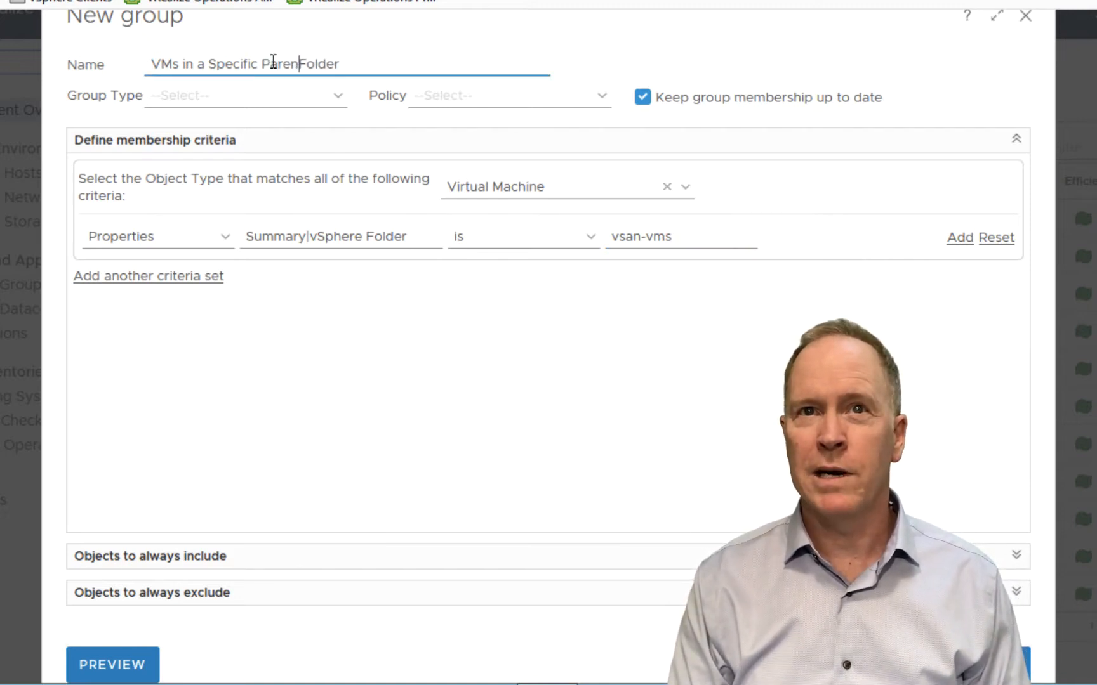
{"action": "type", "text": "t"}
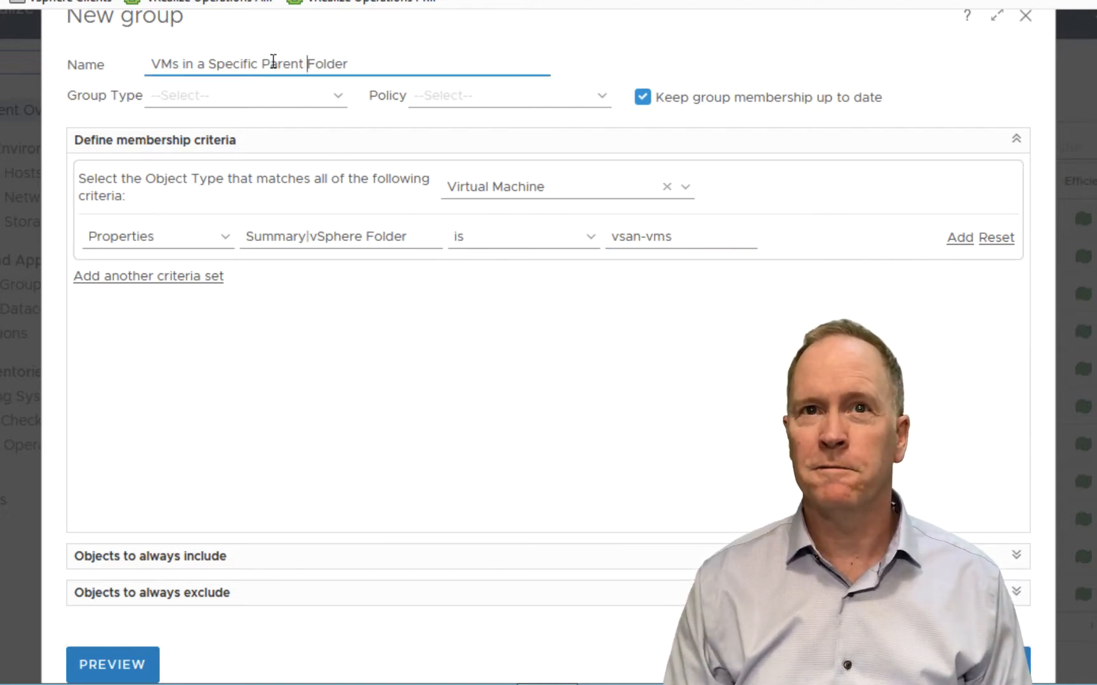
{"action": "left_click", "coordinate": [297, 311]}
Filter the criterion's properties by "parent" and change the property to Parent Folder under Summary
{"action": "left_click", "coordinate": [358, 235]}
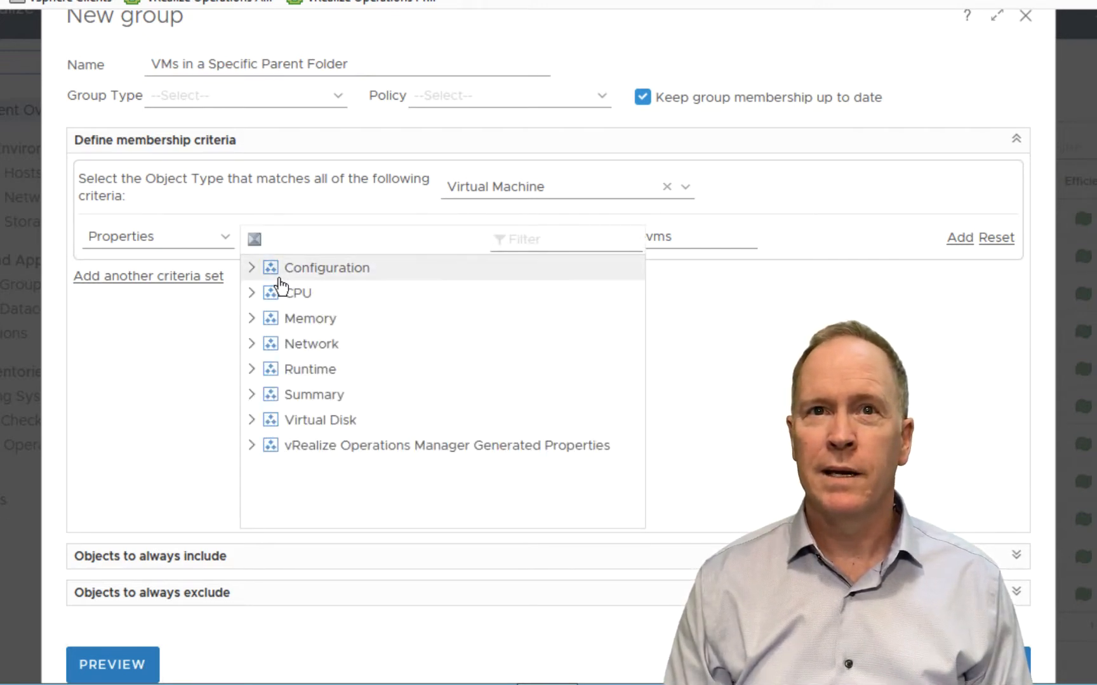
{"action": "left_click", "coordinate": [524, 239]}
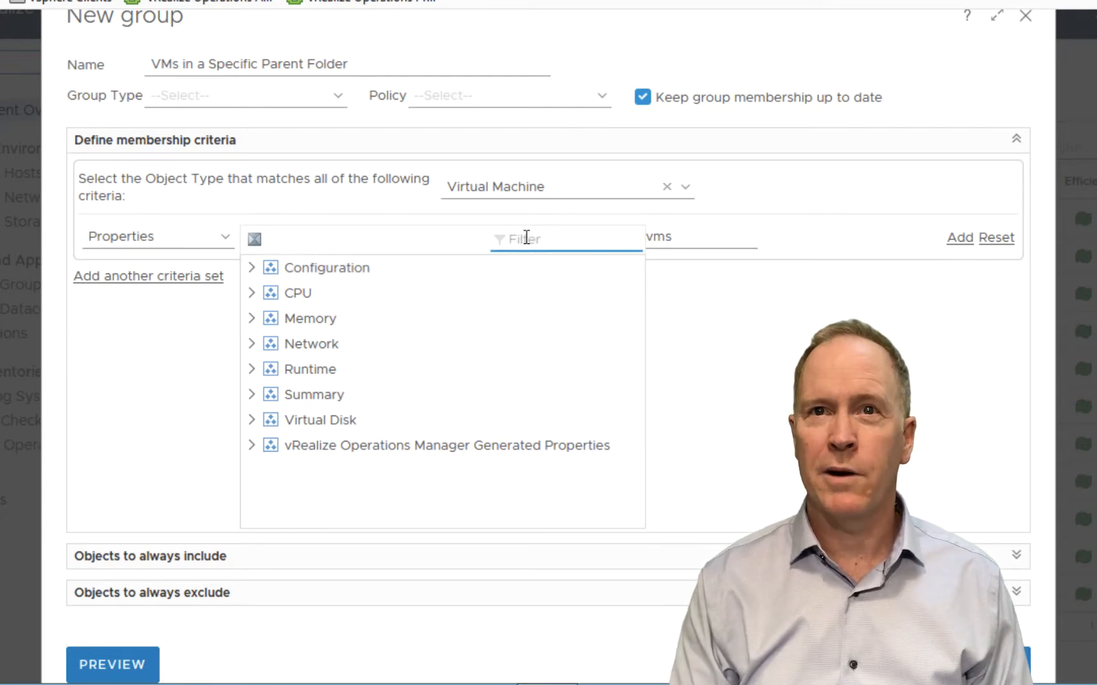
{"action": "type", "text": "par"}
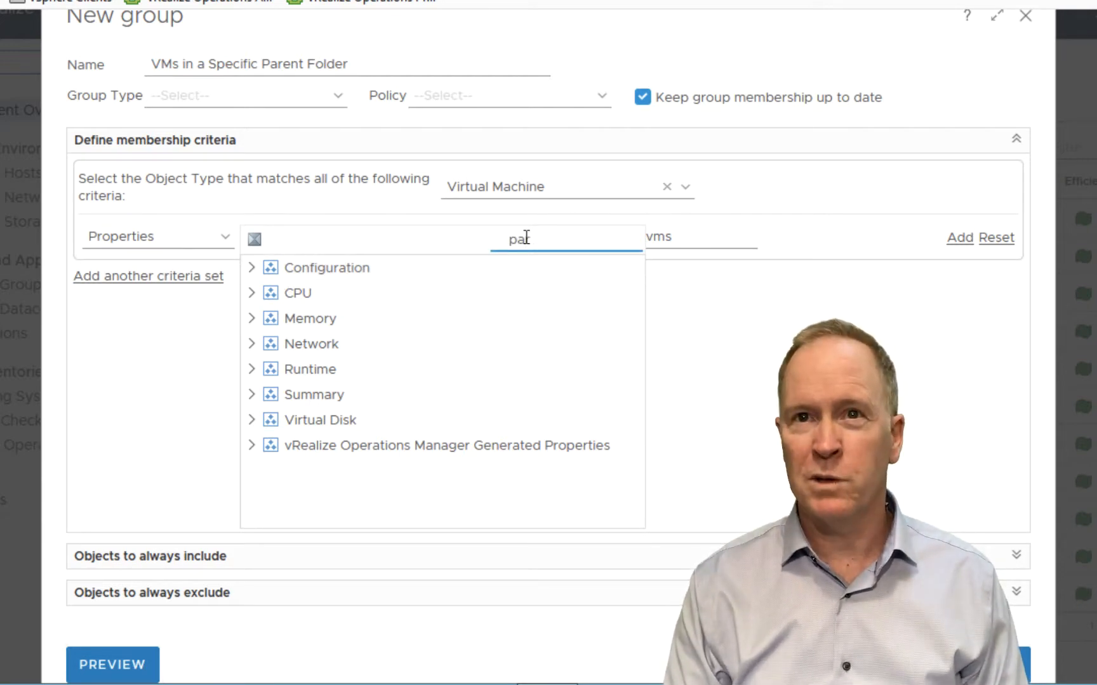
{"action": "type", "text": "ent"}
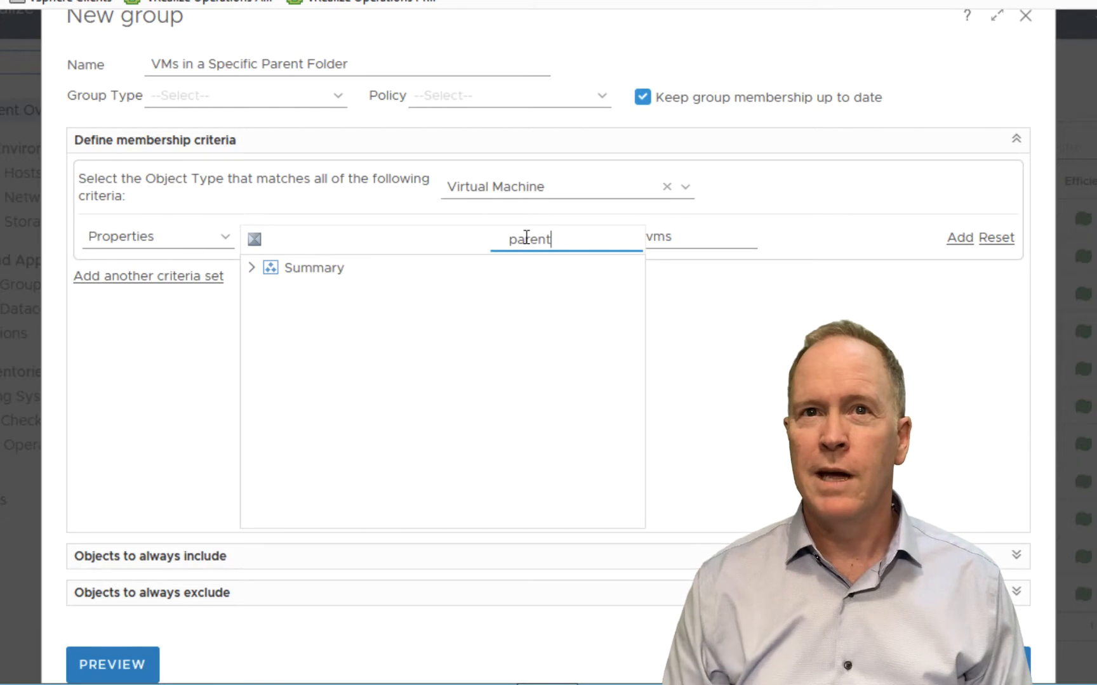
{"action": "left_click", "coordinate": [252, 268]}
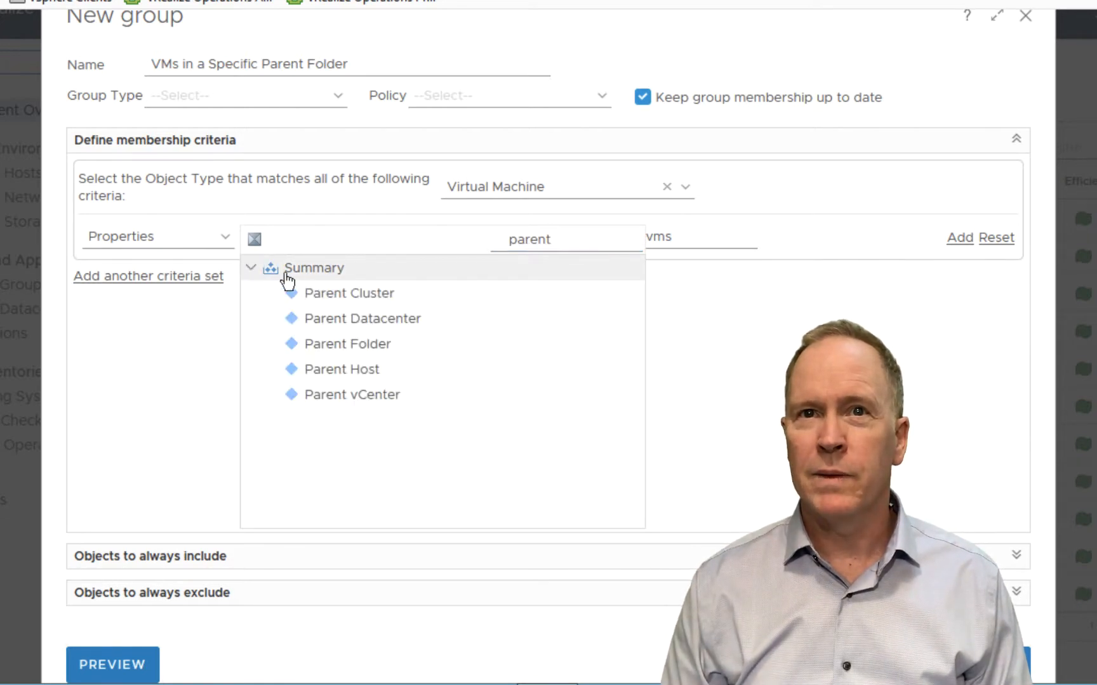
{"action": "left_click", "coordinate": [330, 348]}
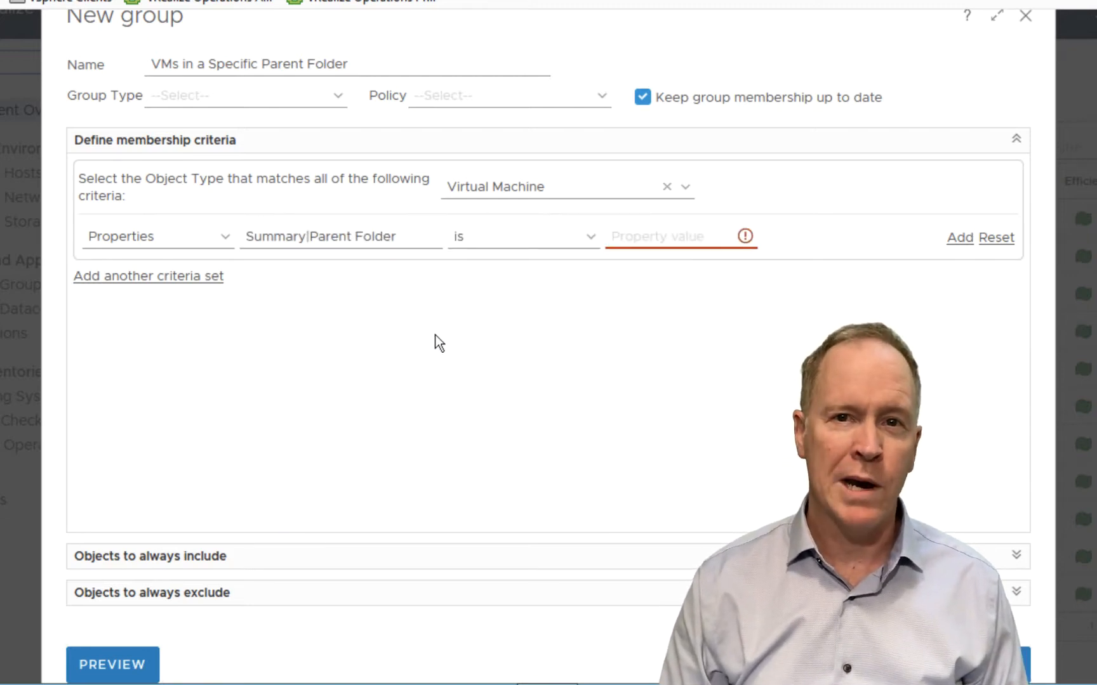
Set the Parent Folder value to vm and preview the group's members, comparing them with the SA Datacenter inventory in vSphere Client
{"action": "left_click", "coordinate": [647, 237]}
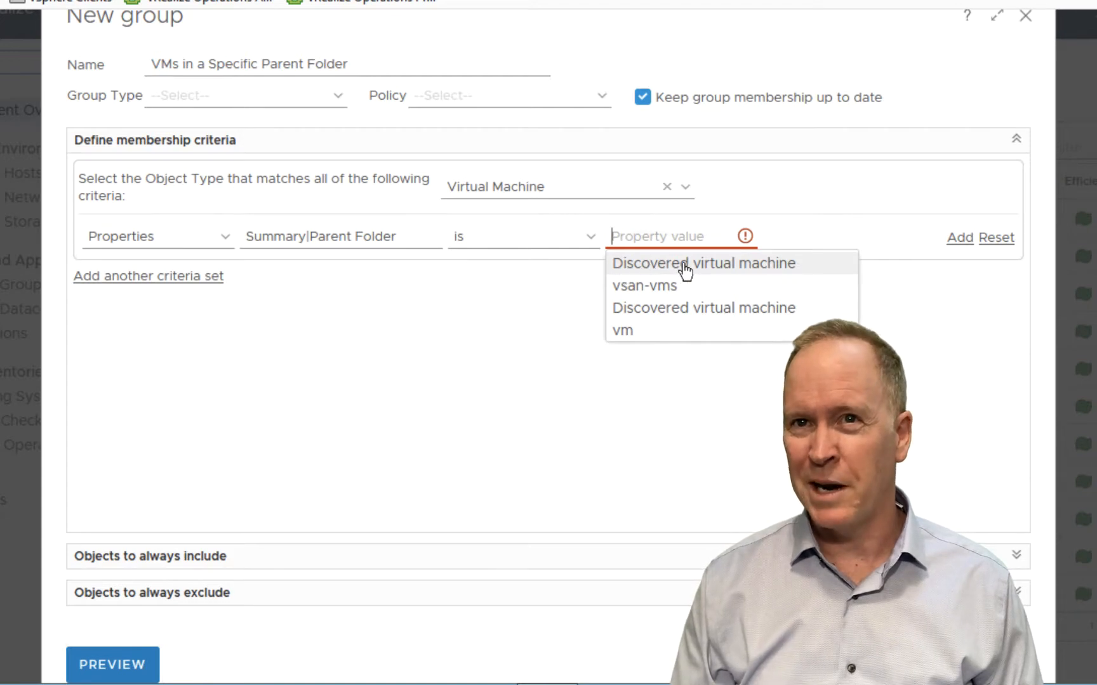
{"action": "left_click", "coordinate": [625, 334]}
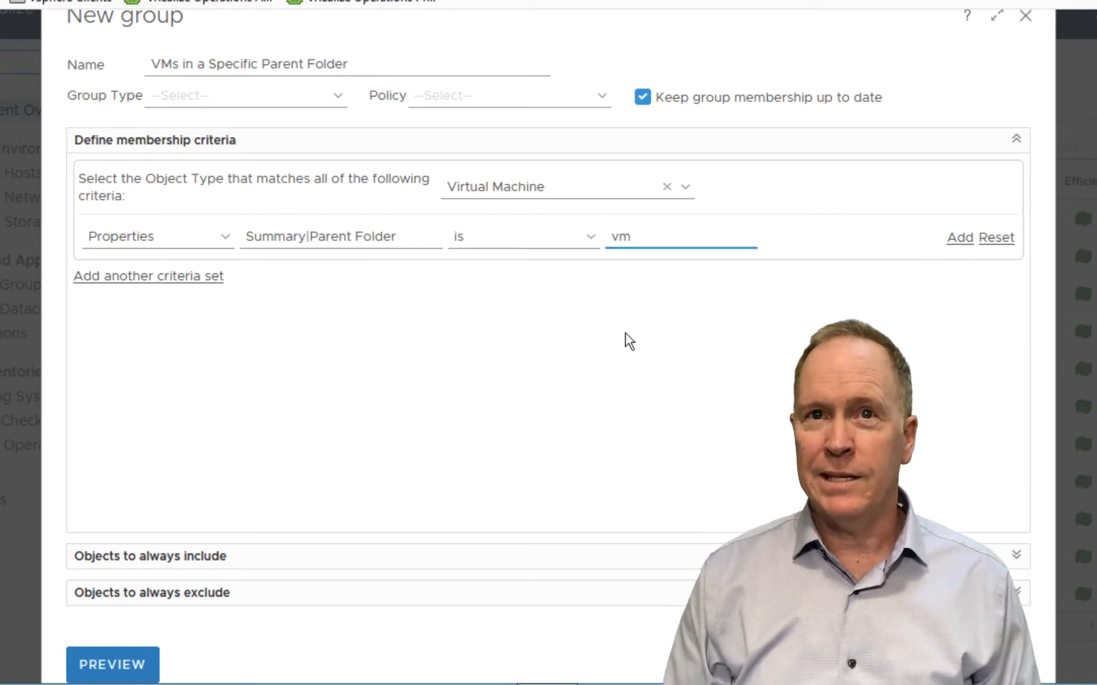
{"action": "left_click", "coordinate": [139, 666]}
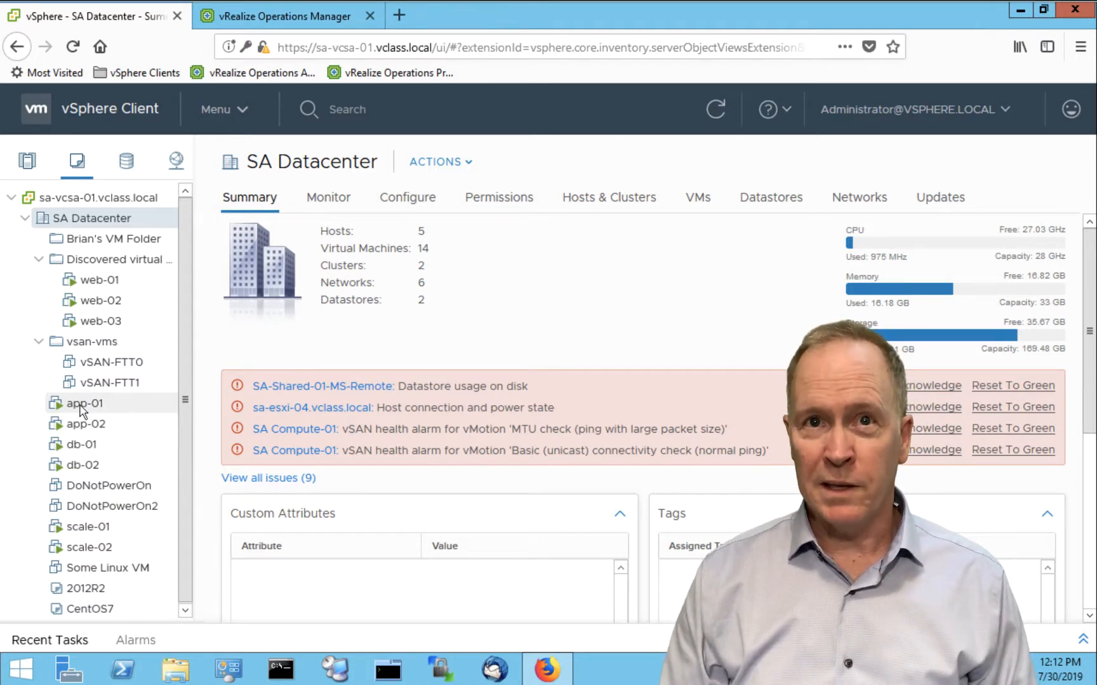
{"action": "left_click", "coordinate": [298, 15]}
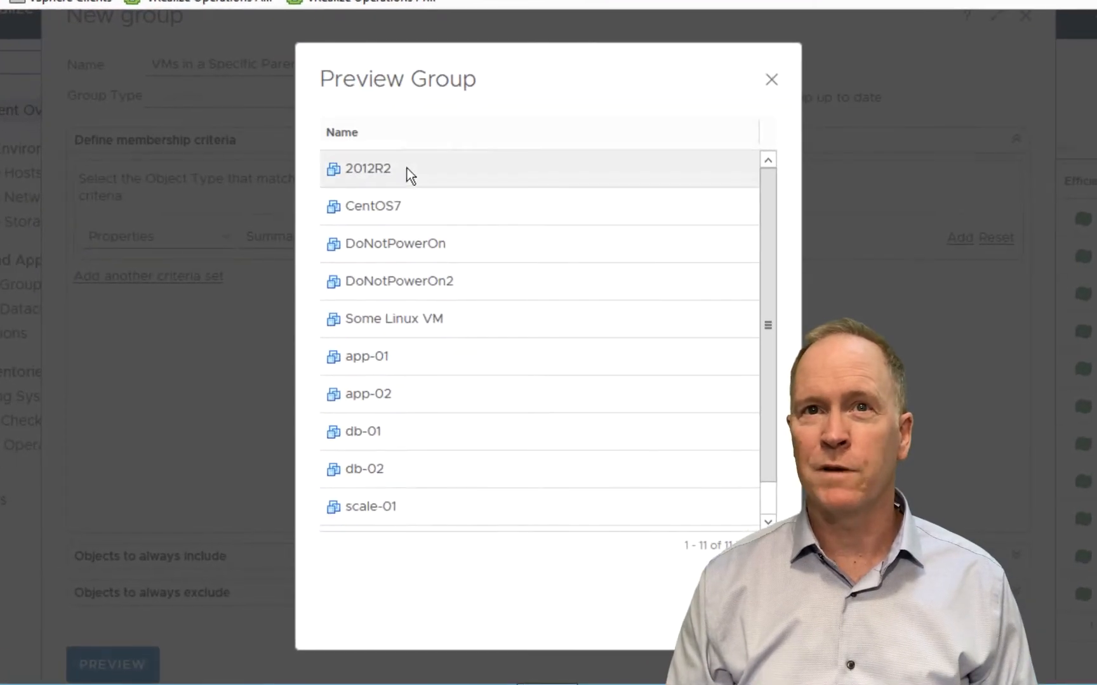
Close the group preview and start a new custom group named "VMs that are powered off" with its membership kept up to date
{"action": "left_click", "coordinate": [742, 613]}
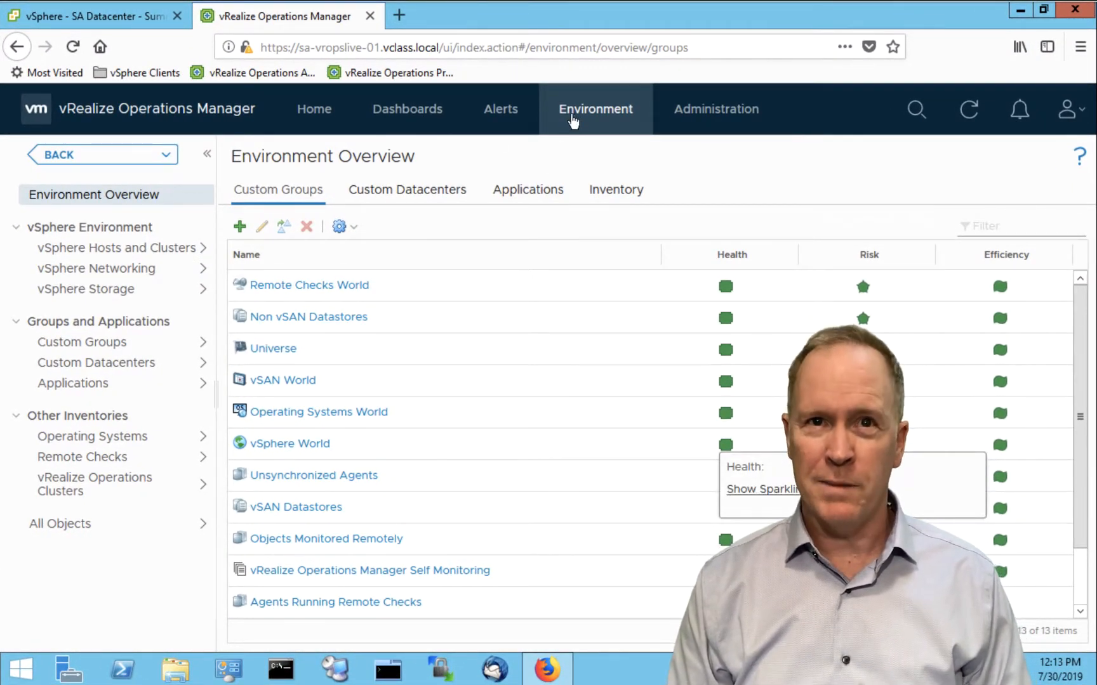
{"action": "left_click", "coordinate": [239, 226]}
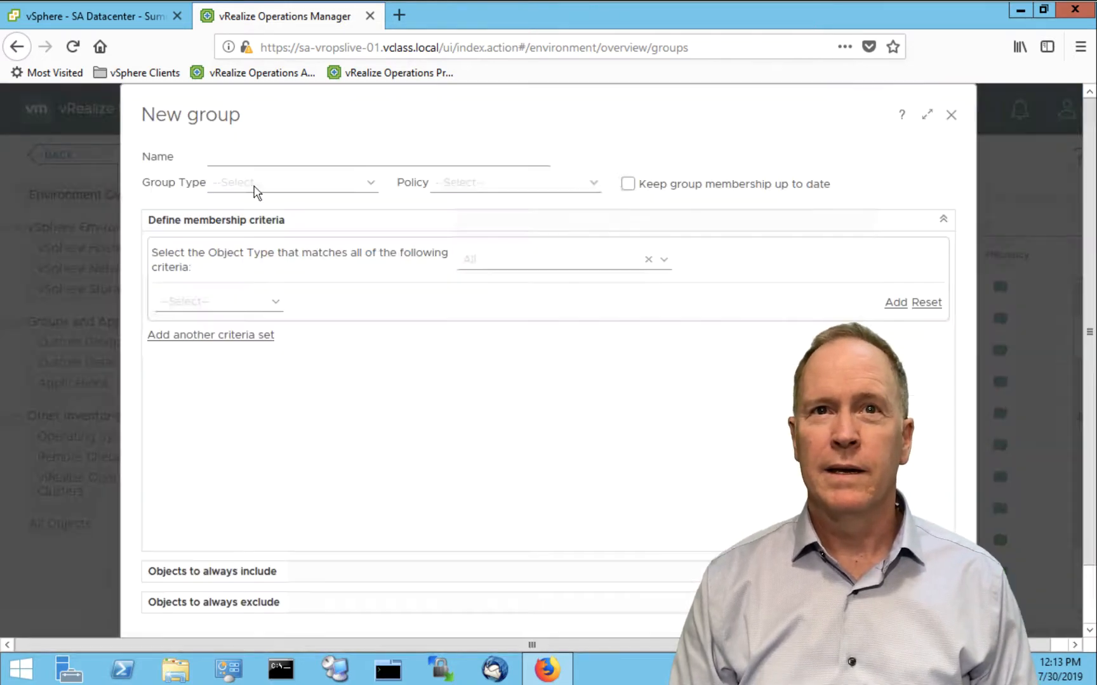
{"action": "left_click", "coordinate": [255, 152]}
{"action": "type", "text": "V"}
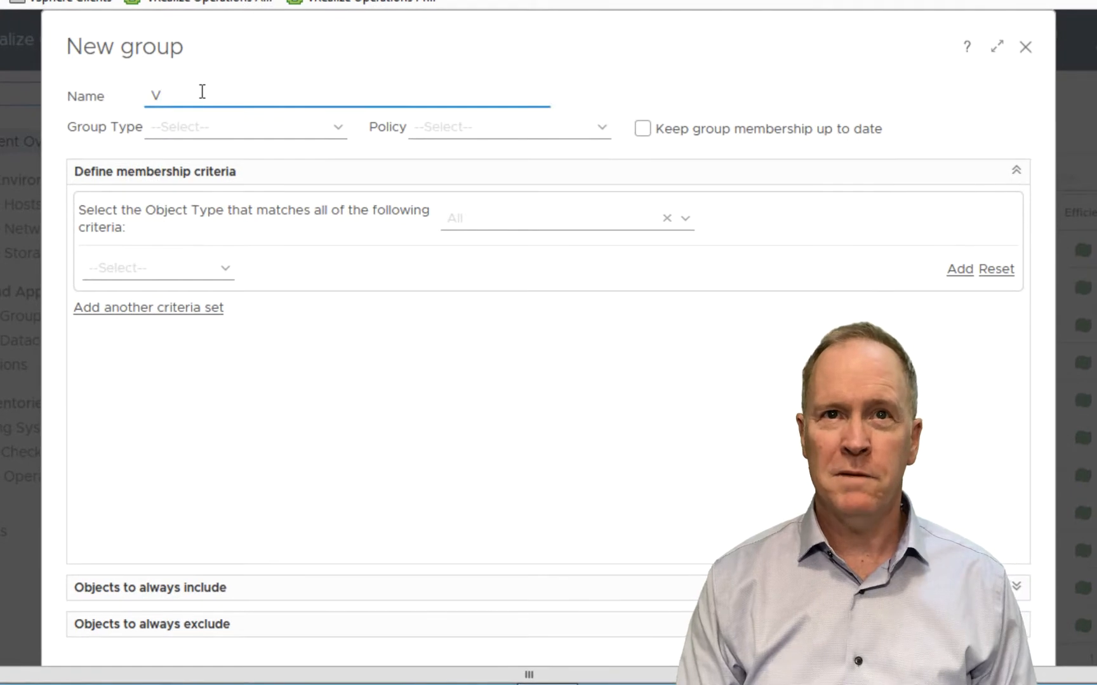
{"action": "type", "text": "Ms that are po"}
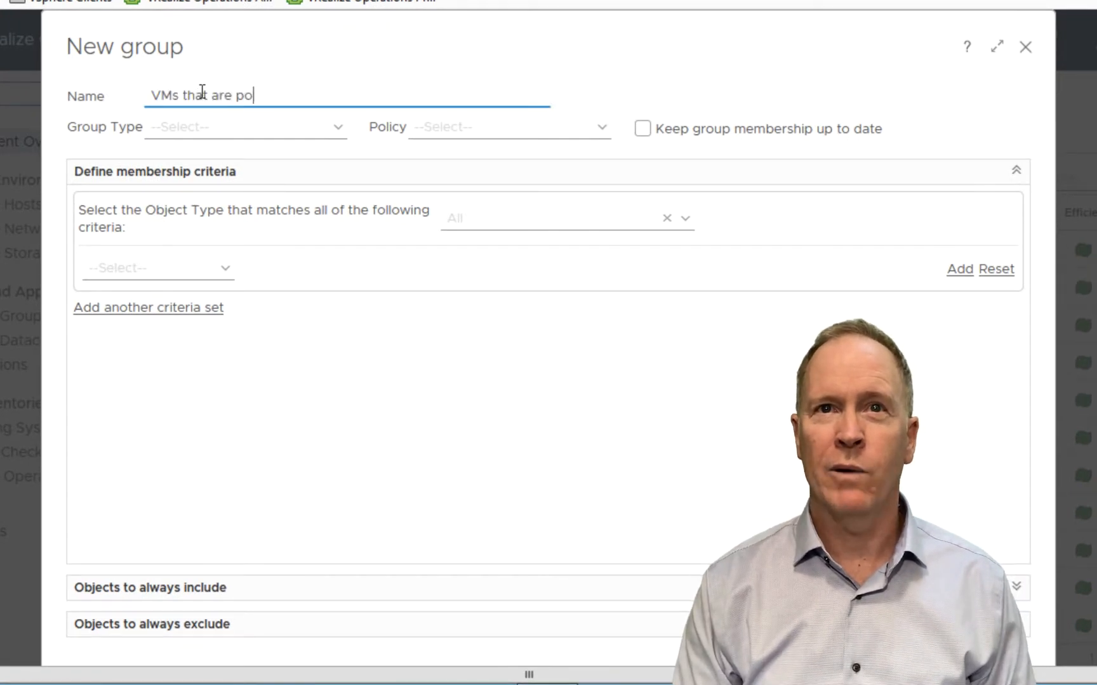
{"action": "type", "text": "wered off"}
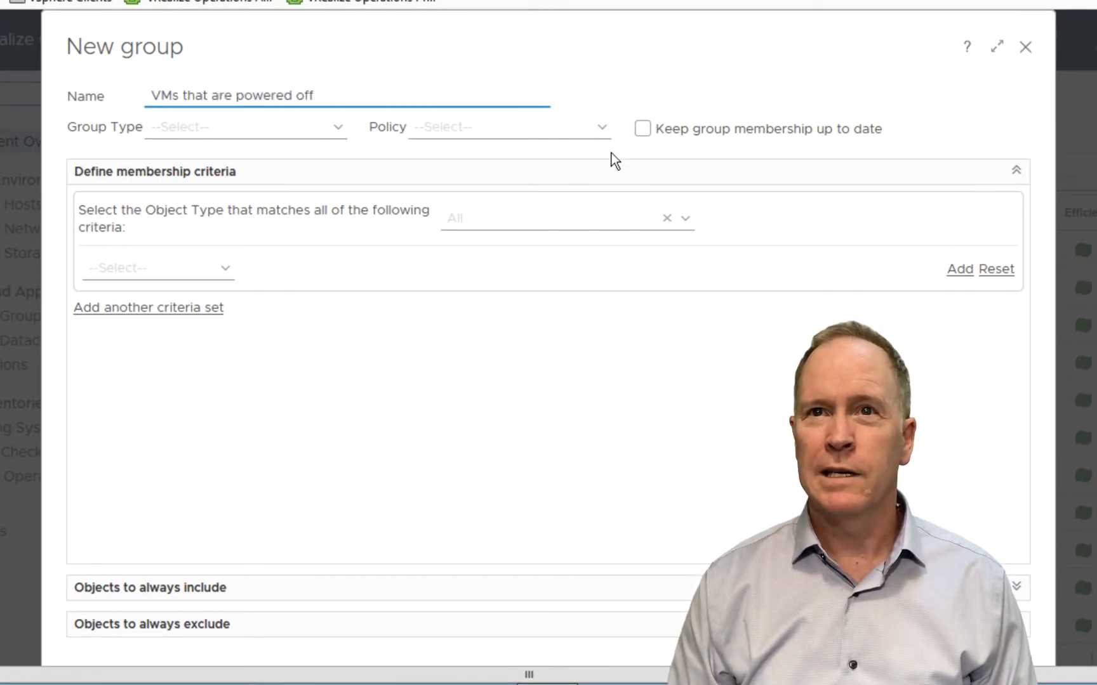
{"action": "left_click", "coordinate": [642, 130]}
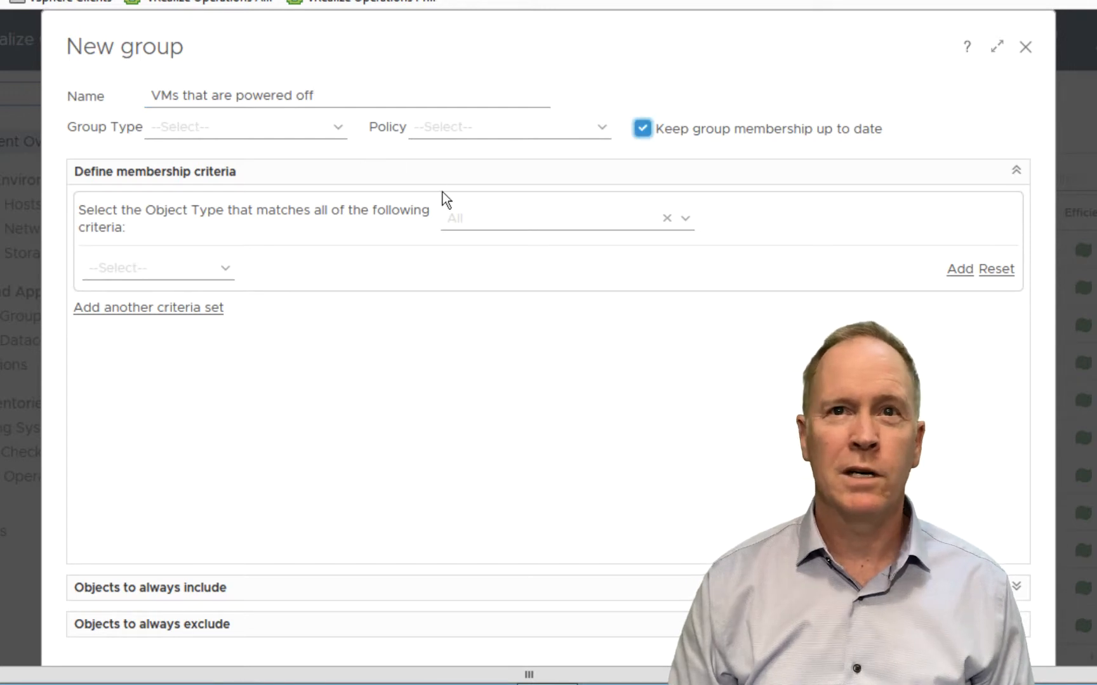
Set the group's object type to Virtual Machine and base its membership criterion on Properties
{"action": "left_click", "coordinate": [504, 218]}
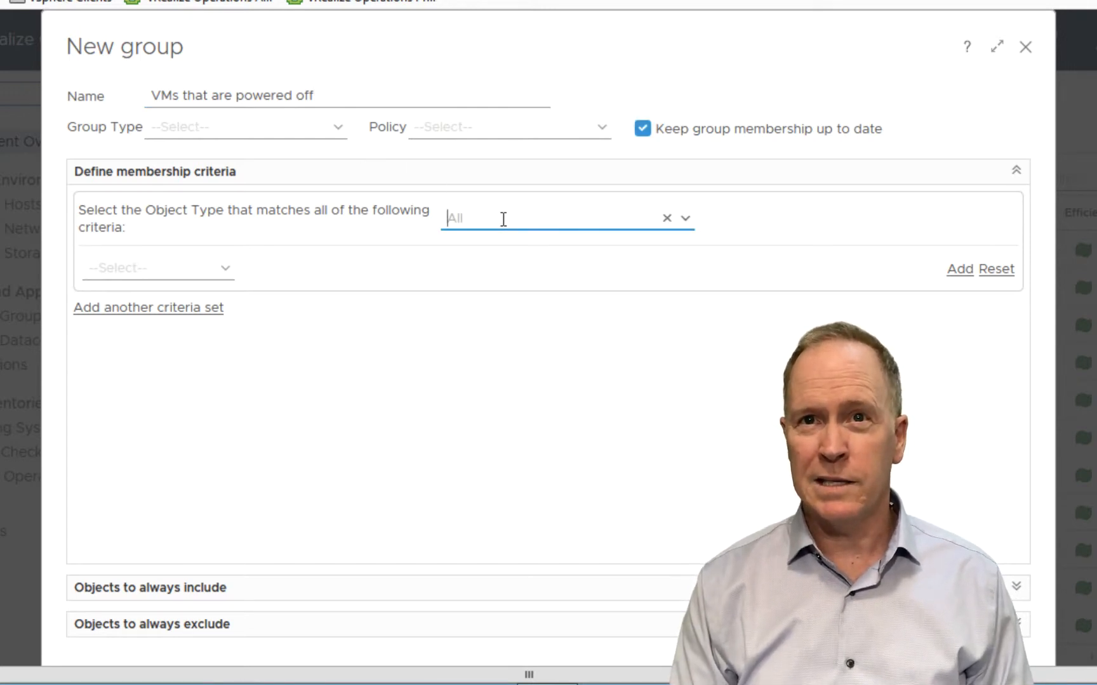
{"action": "type", "text": "vir"}
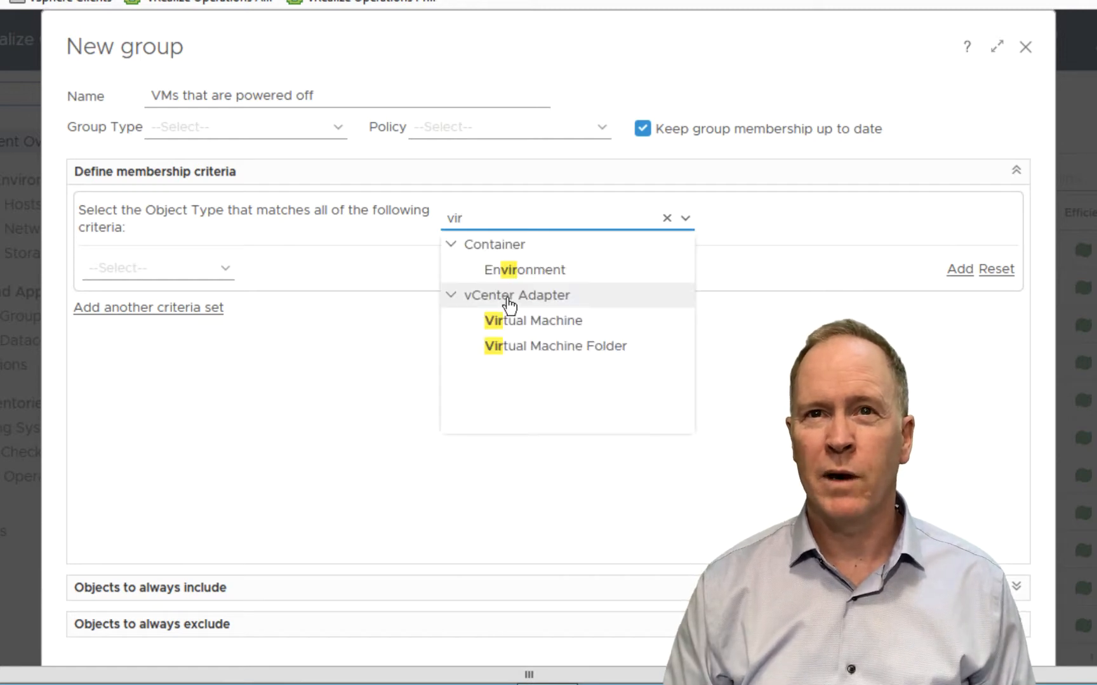
{"action": "left_click", "coordinate": [505, 323]}
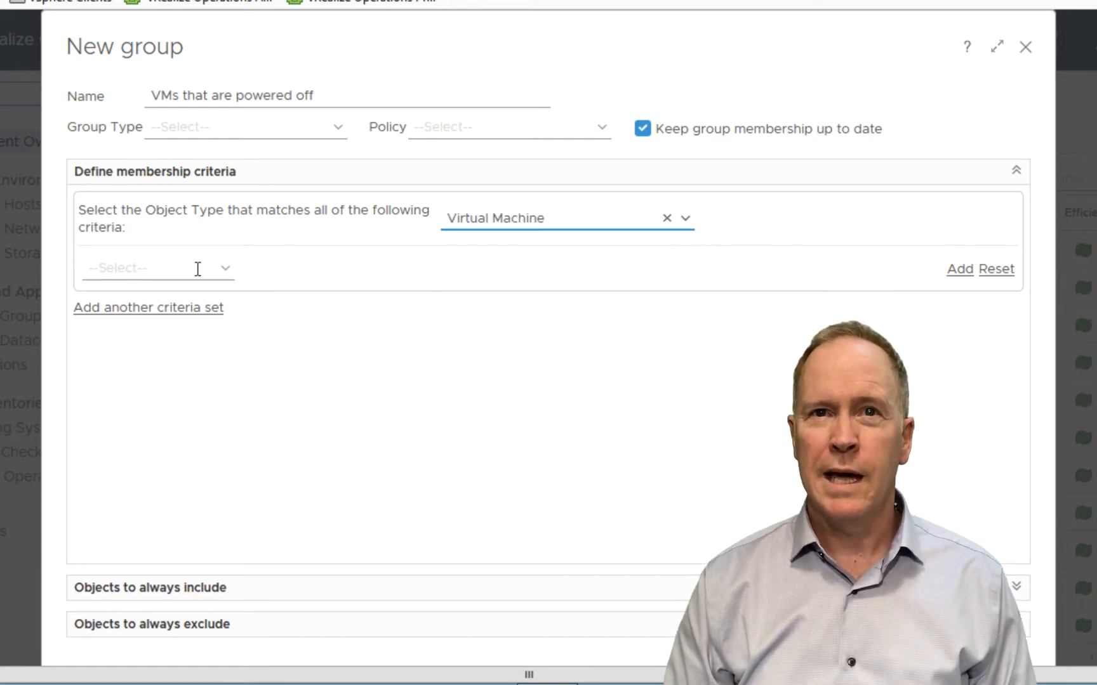
{"action": "left_click", "coordinate": [197, 271]}
{"action": "left_click", "coordinate": [221, 270]}
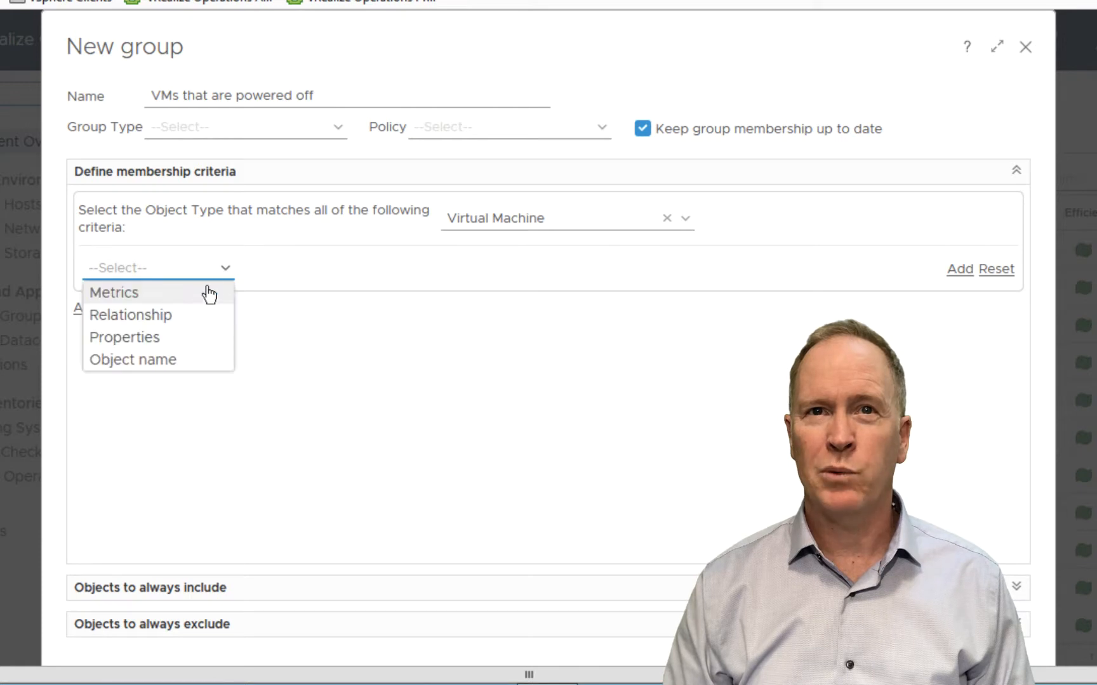
{"action": "left_click", "coordinate": [155, 345]}
Filter the criterion's properties by "power" and choose Power State under Summary, Runtime
{"action": "left_click", "coordinate": [360, 274]}
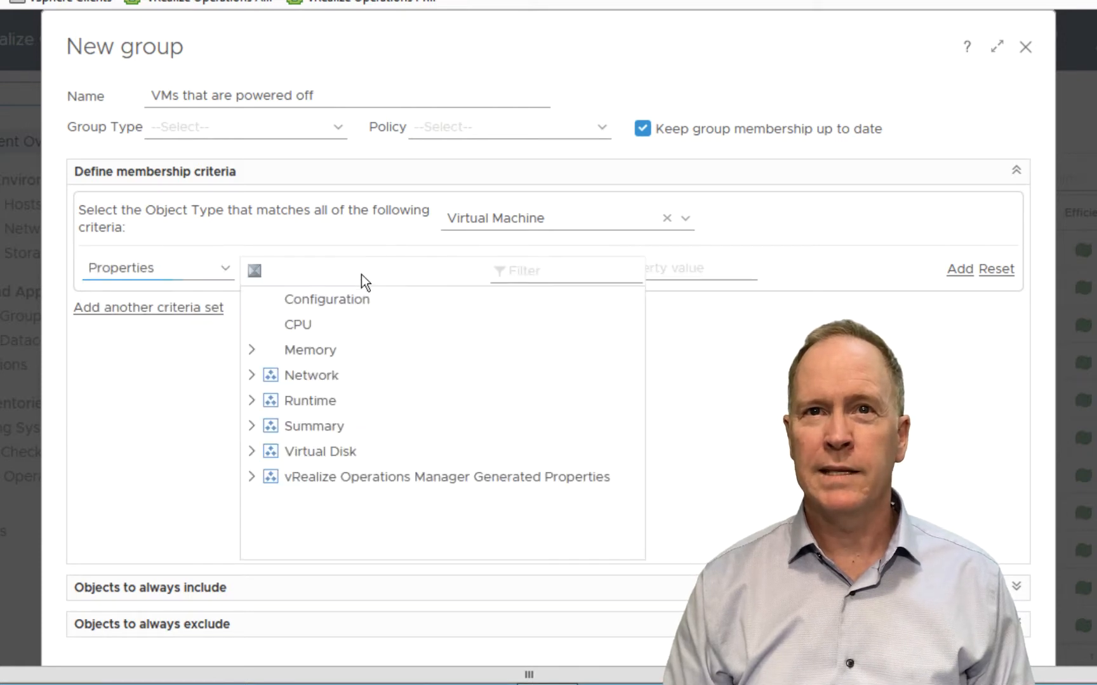
{"action": "left_click", "coordinate": [518, 270]}
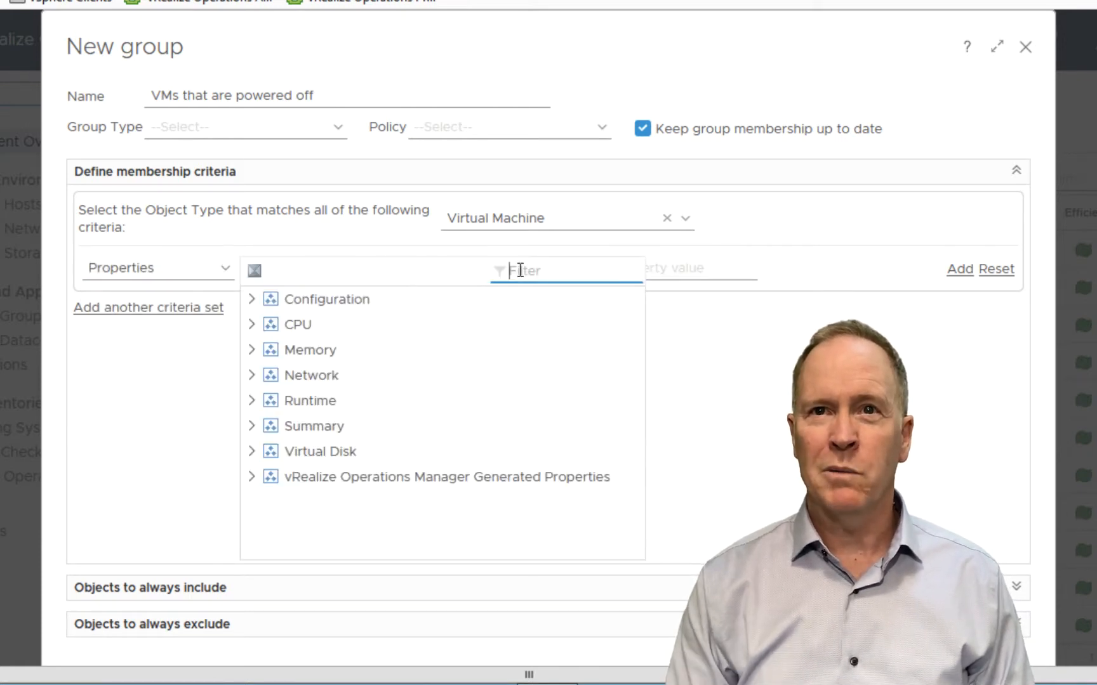
{"action": "type", "text": "power"}
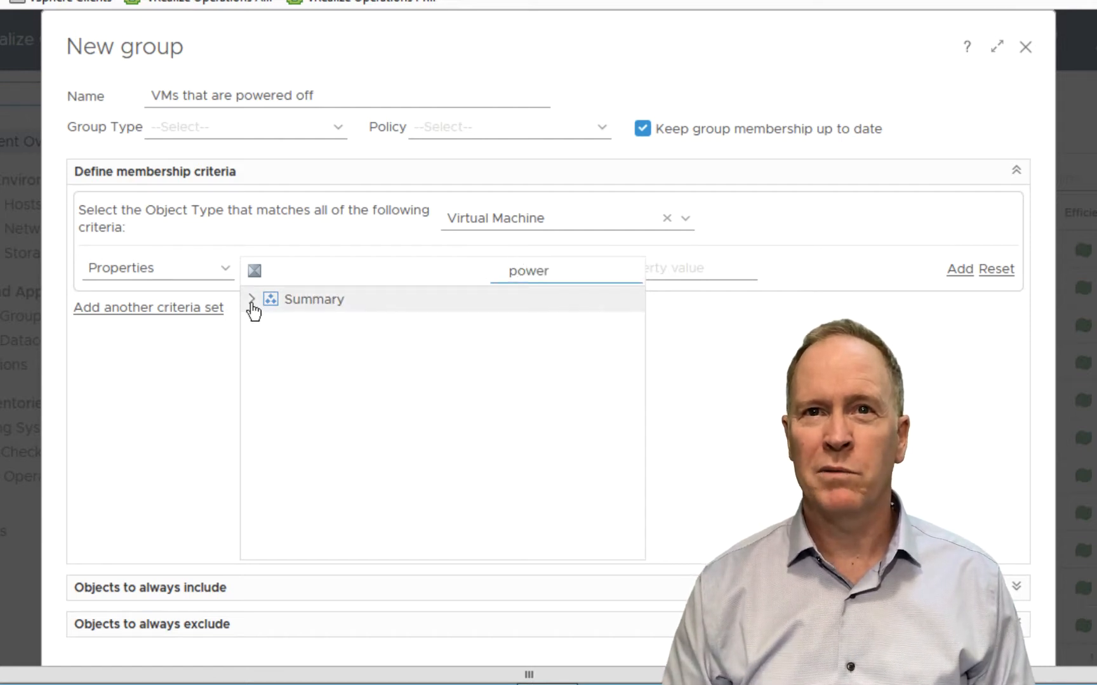
{"action": "left_click", "coordinate": [251, 301]}
{"action": "left_click", "coordinate": [272, 325]}
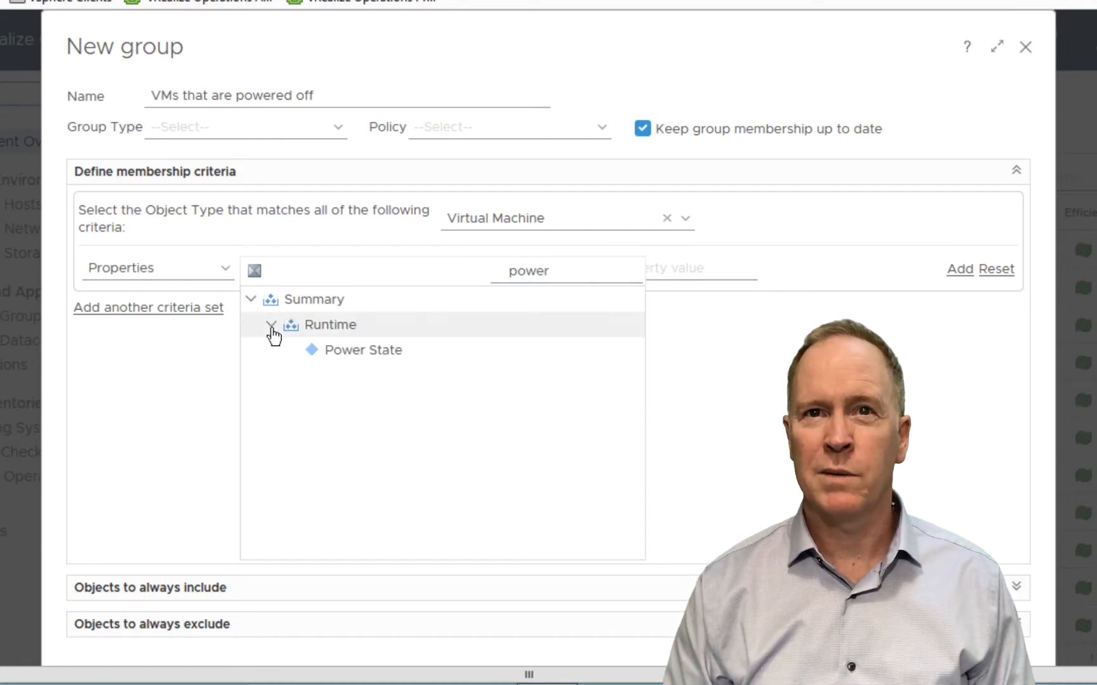
{"action": "left_click", "coordinate": [335, 355]}
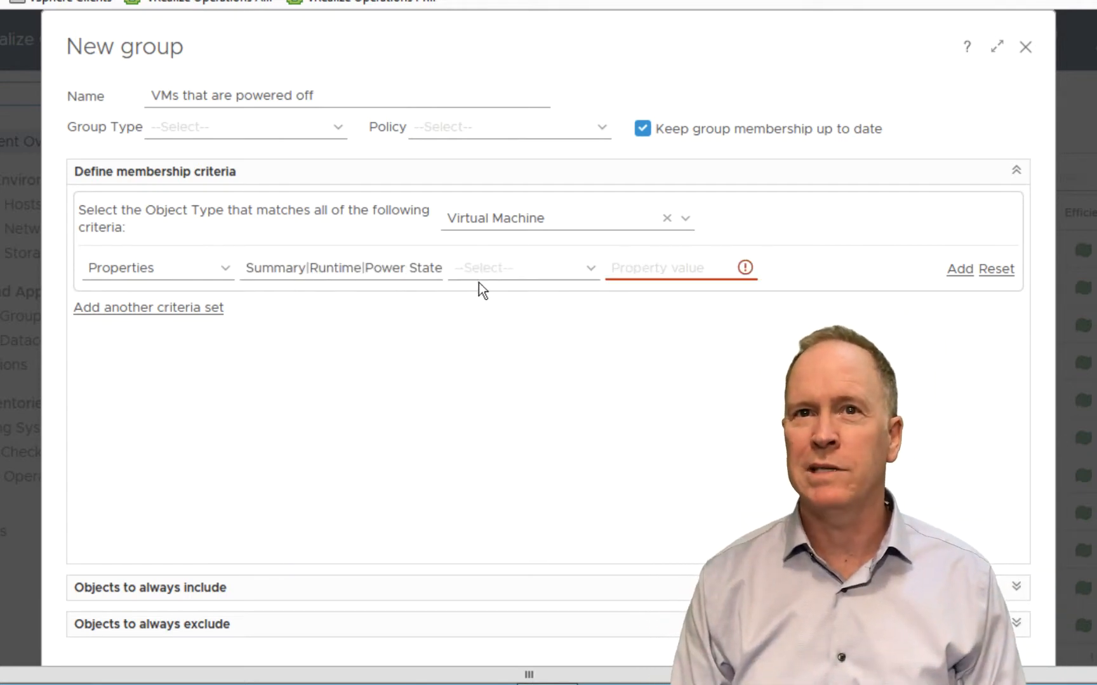
Set the Power State condition to "is" with the value Powered Off
{"action": "left_click", "coordinate": [492, 272]}
{"action": "left_click", "coordinate": [588, 270]}
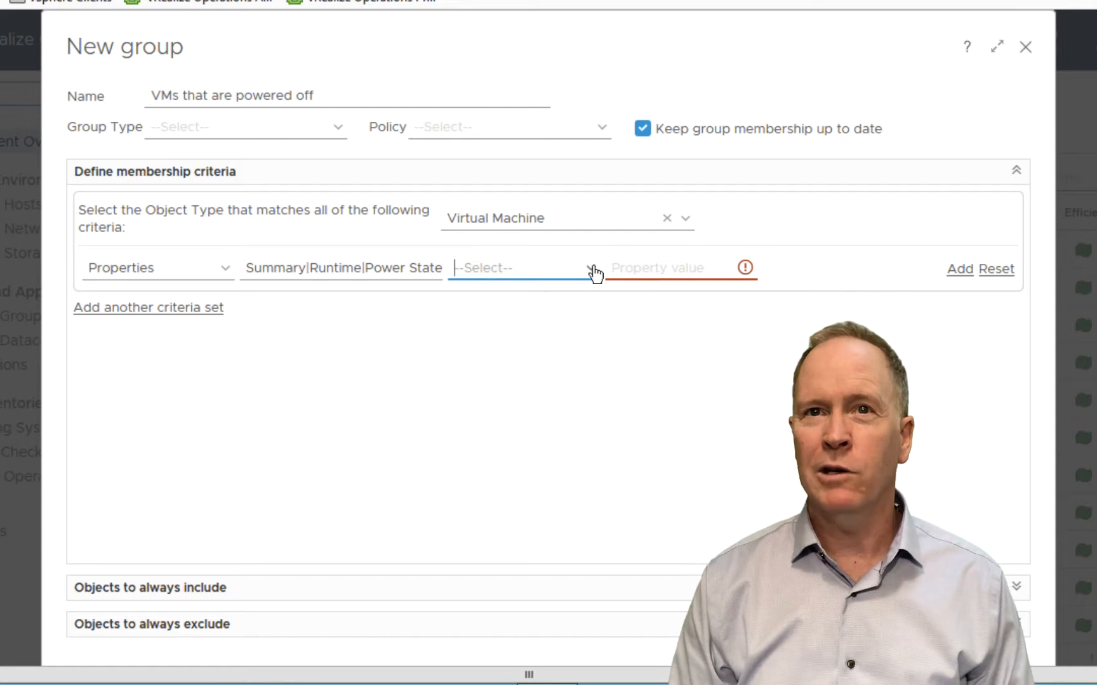
{"action": "left_click", "coordinate": [505, 298]}
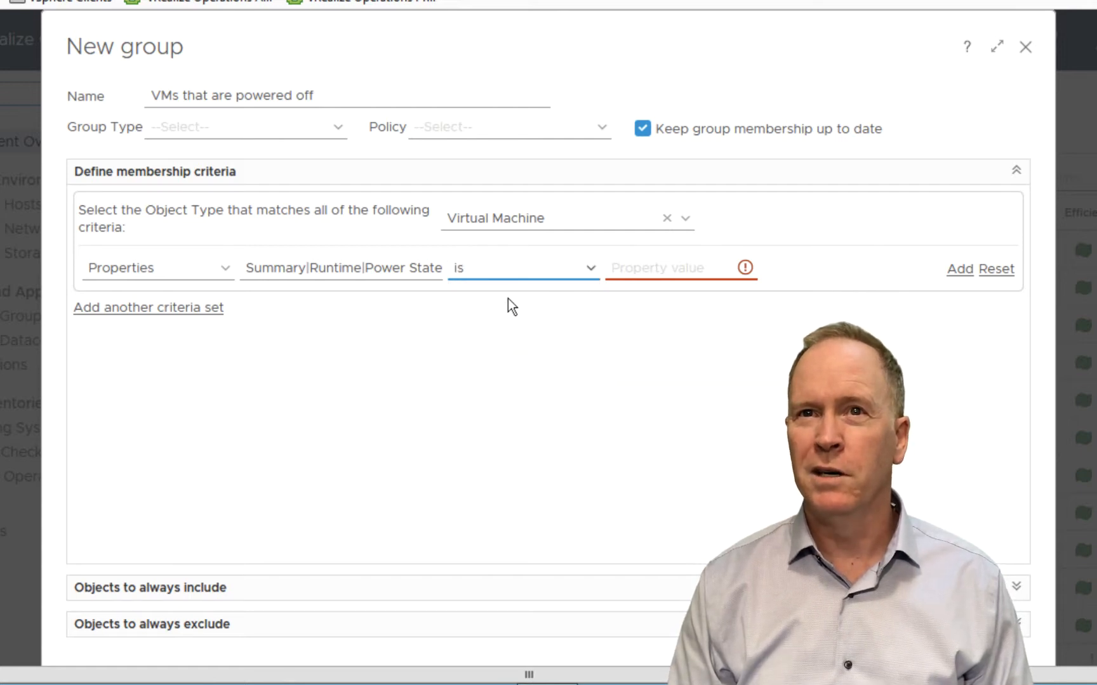
{"action": "left_click", "coordinate": [648, 267]}
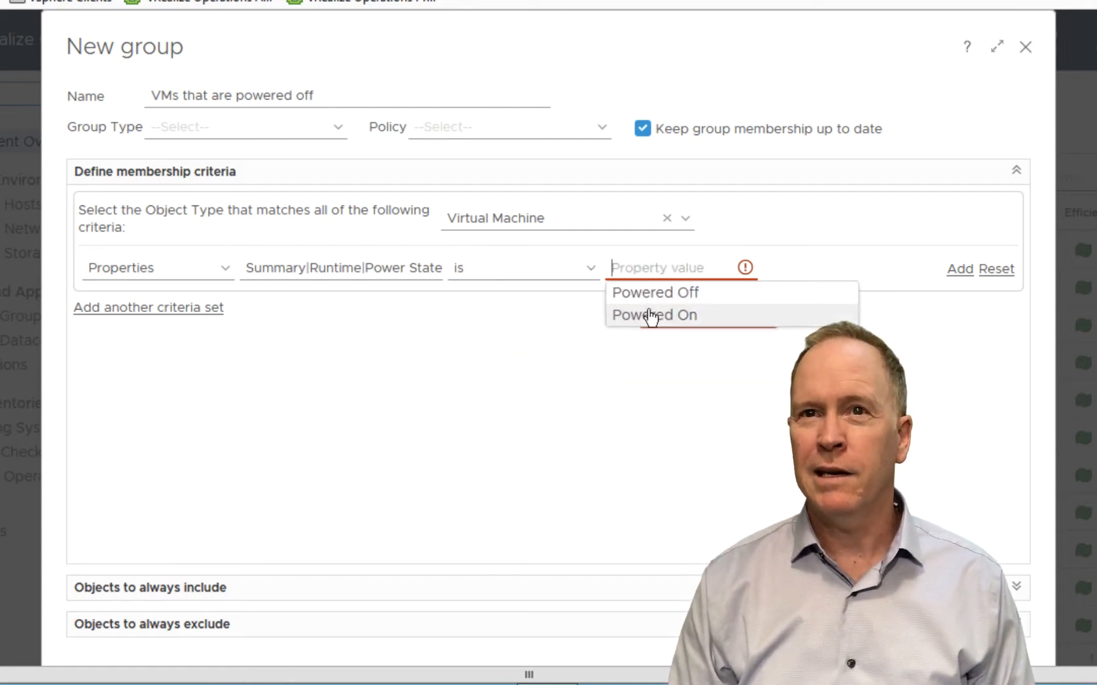
{"action": "type", "text": "sd"}
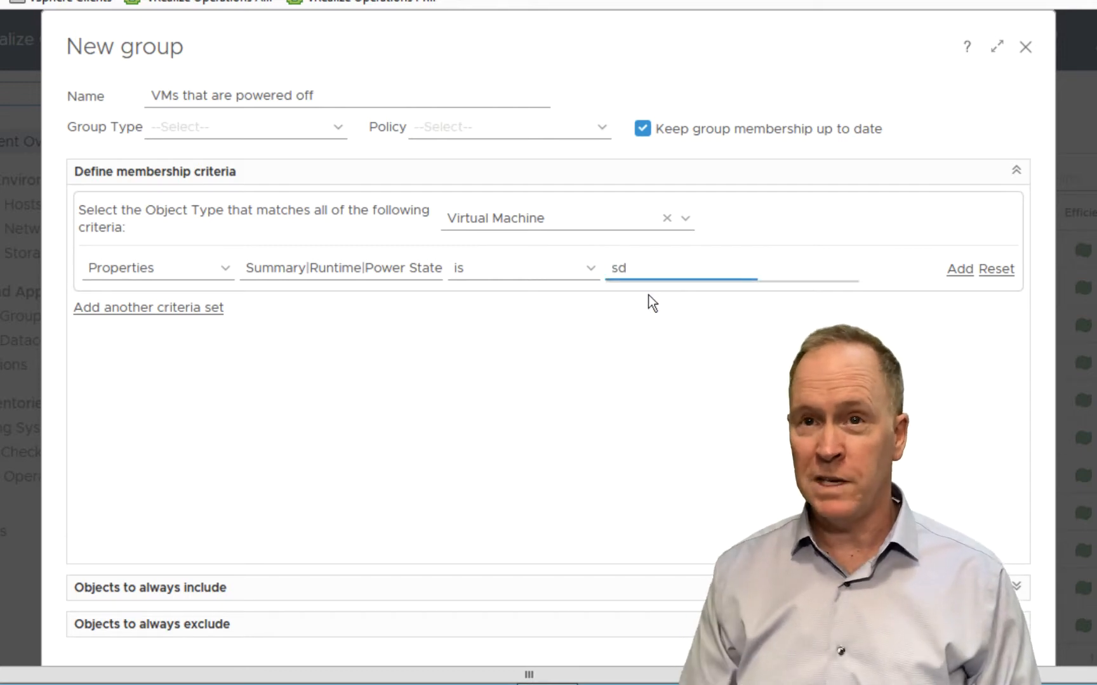
{"action": "key", "text": "BackSpace"}
{"action": "key", "text": "BackSpace"}
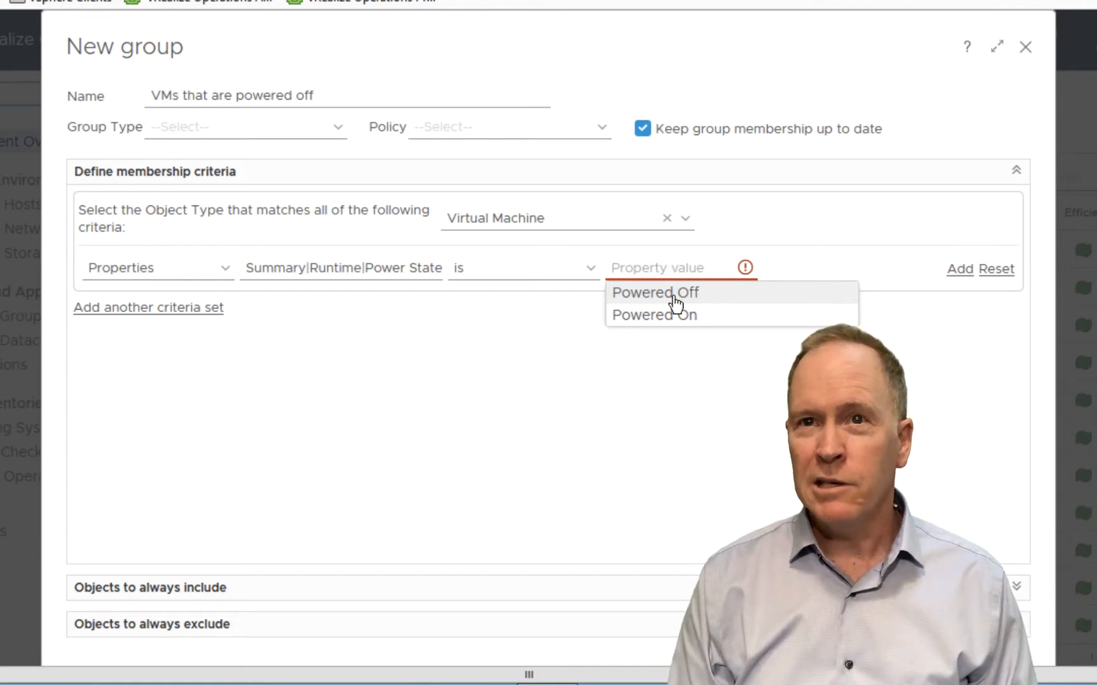
{"action": "left_click", "coordinate": [676, 304]}
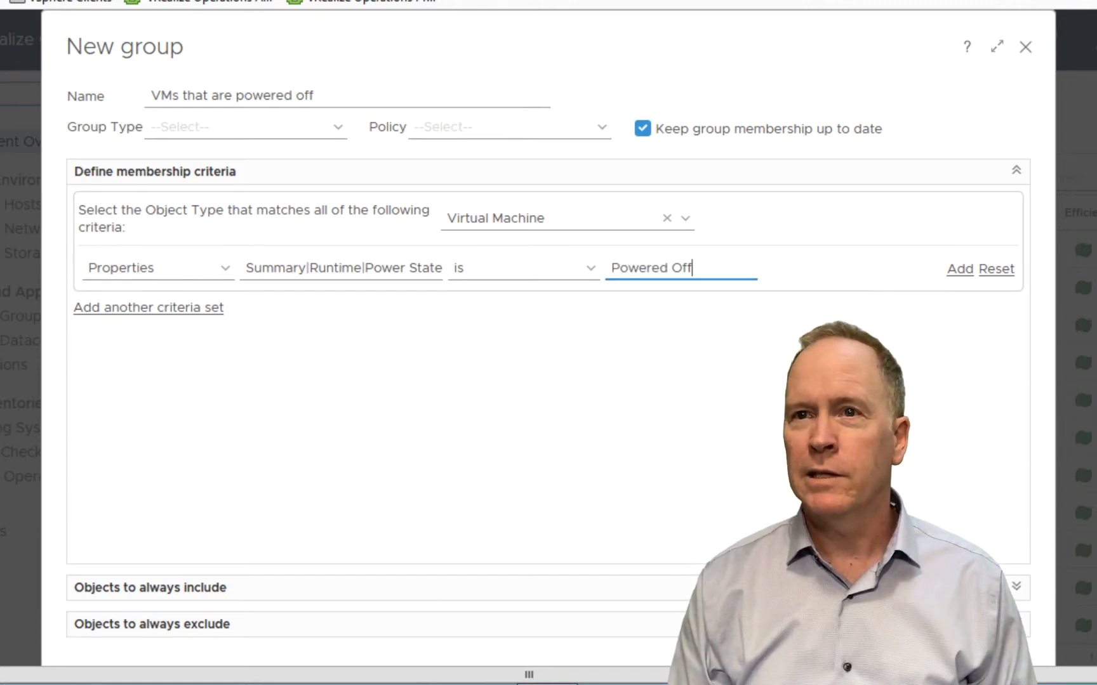
Preview the members of the powered-off VMs group, then close the preview
{"action": "scroll", "coordinate": [101, 646], "scroll_direction": "down", "scroll_amount": 2}
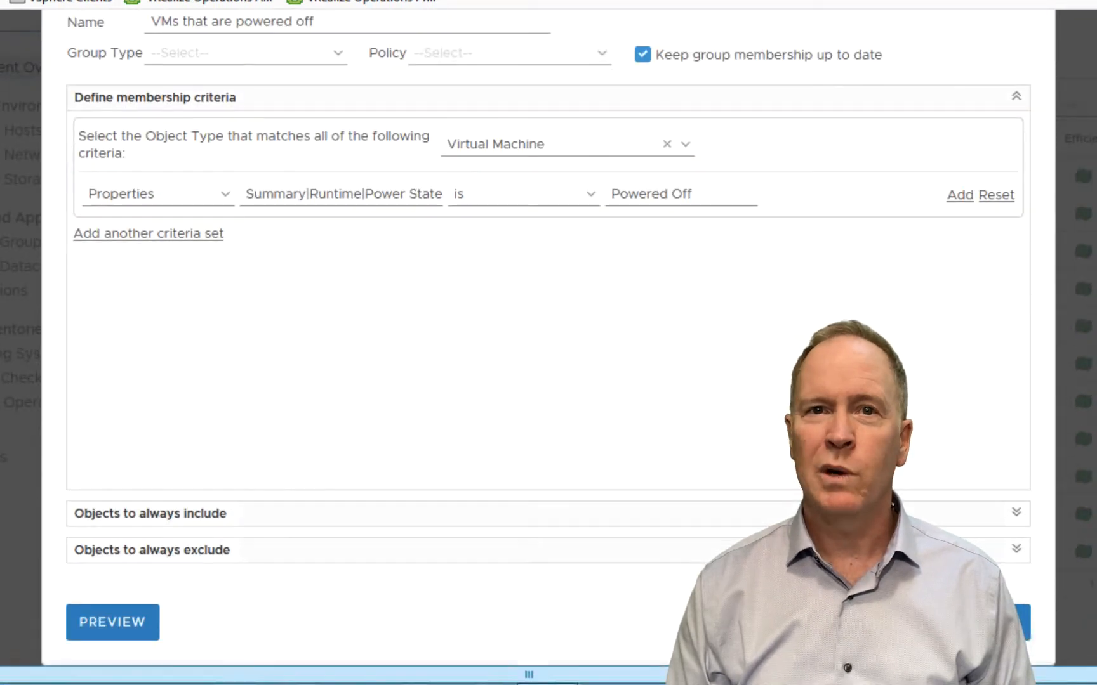
{"action": "left_click", "coordinate": [126, 632]}
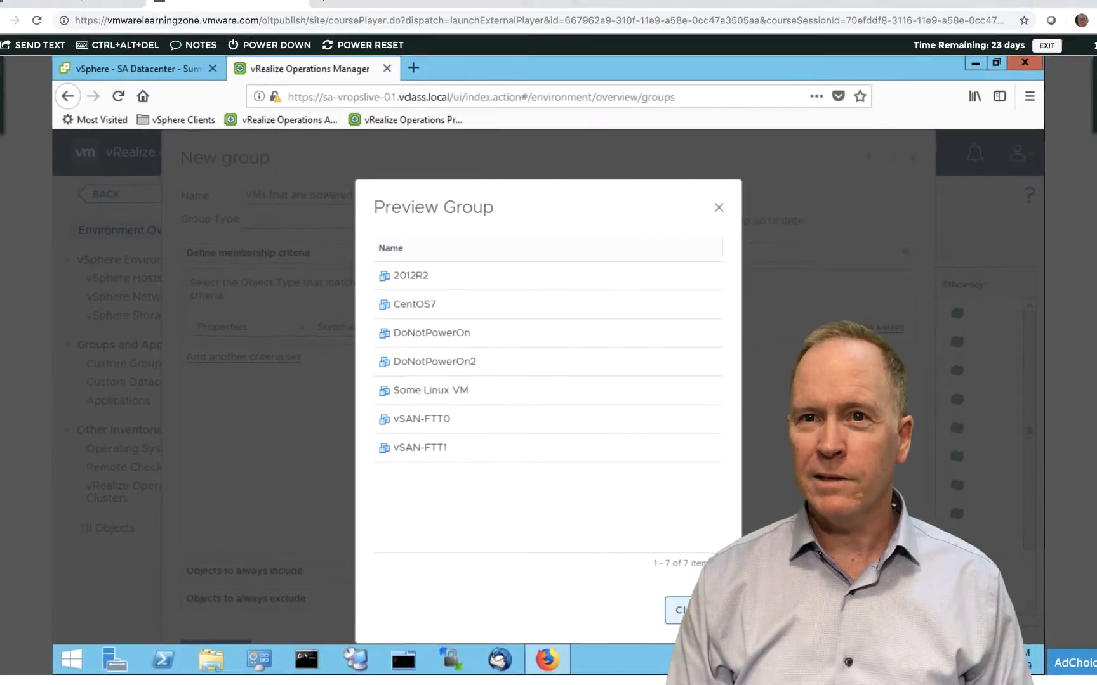
{"action": "left_click", "coordinate": [687, 605]}
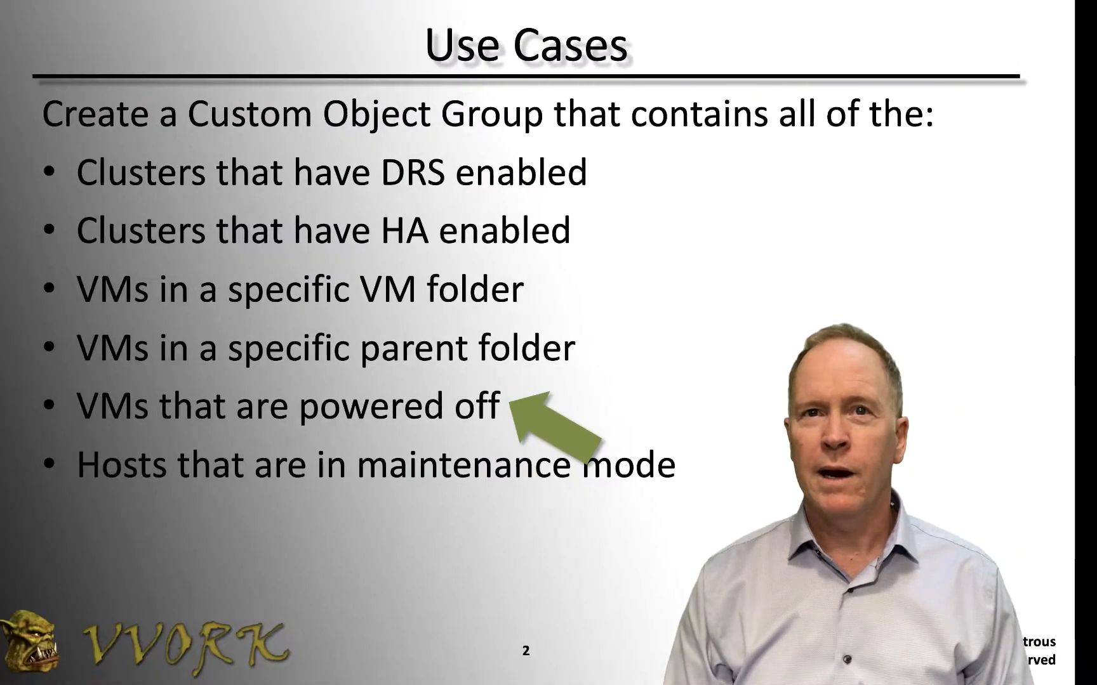
{"action": "left_click", "coordinate": [569, 477]}
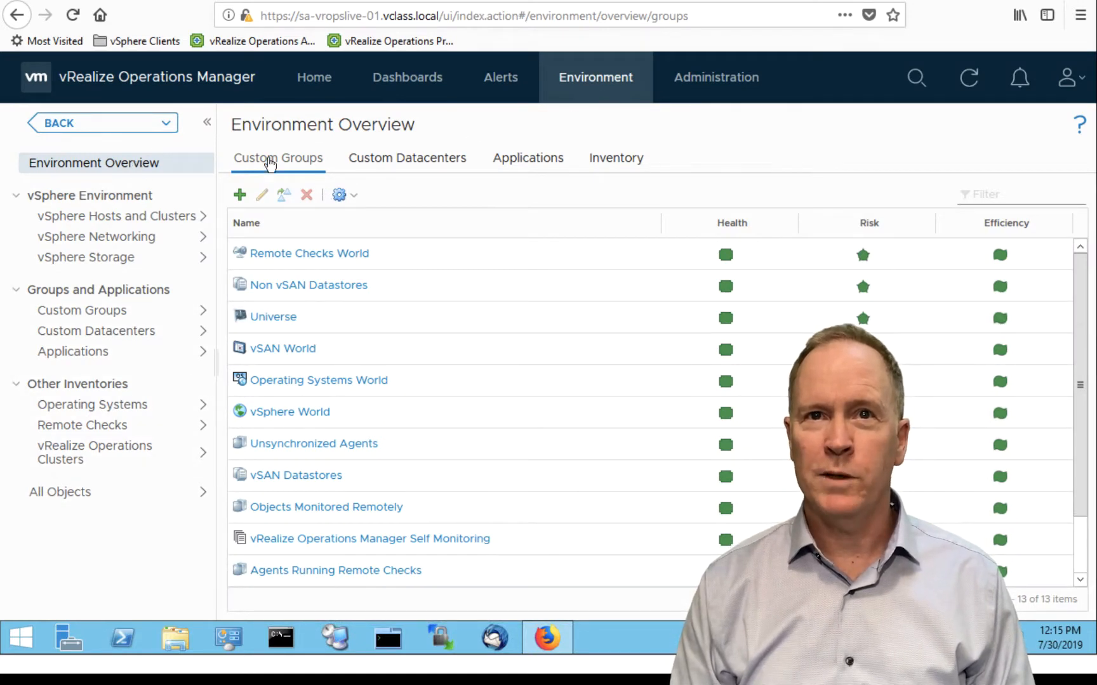
Start a new custom group named "Hosts that are in Maintenance Mode" with its membership kept up to date
{"action": "left_click", "coordinate": [241, 196]}
{"action": "left_click", "coordinate": [277, 125]}
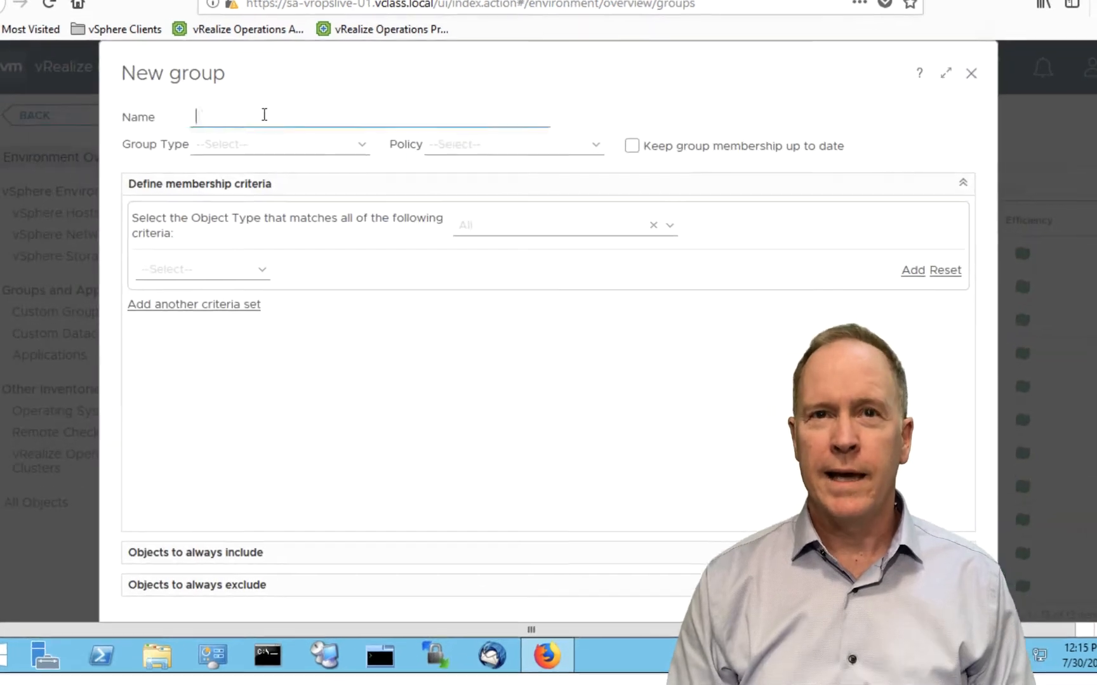
{"action": "type", "text": "Host"}
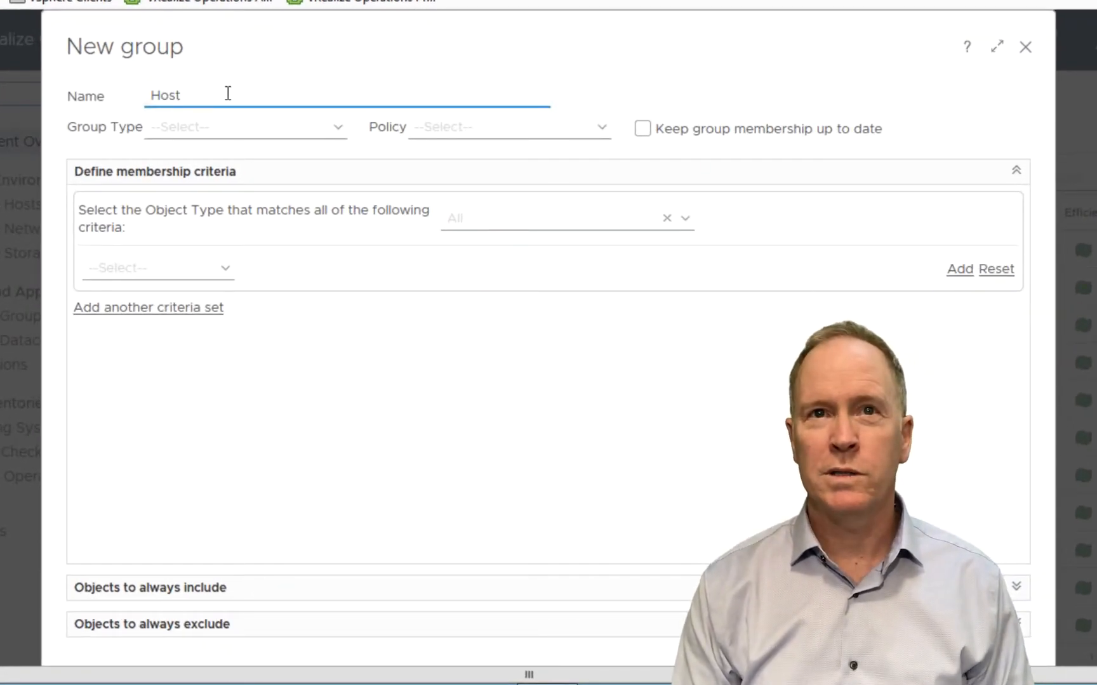
{"action": "type", "text": "s that are in Mainten"}
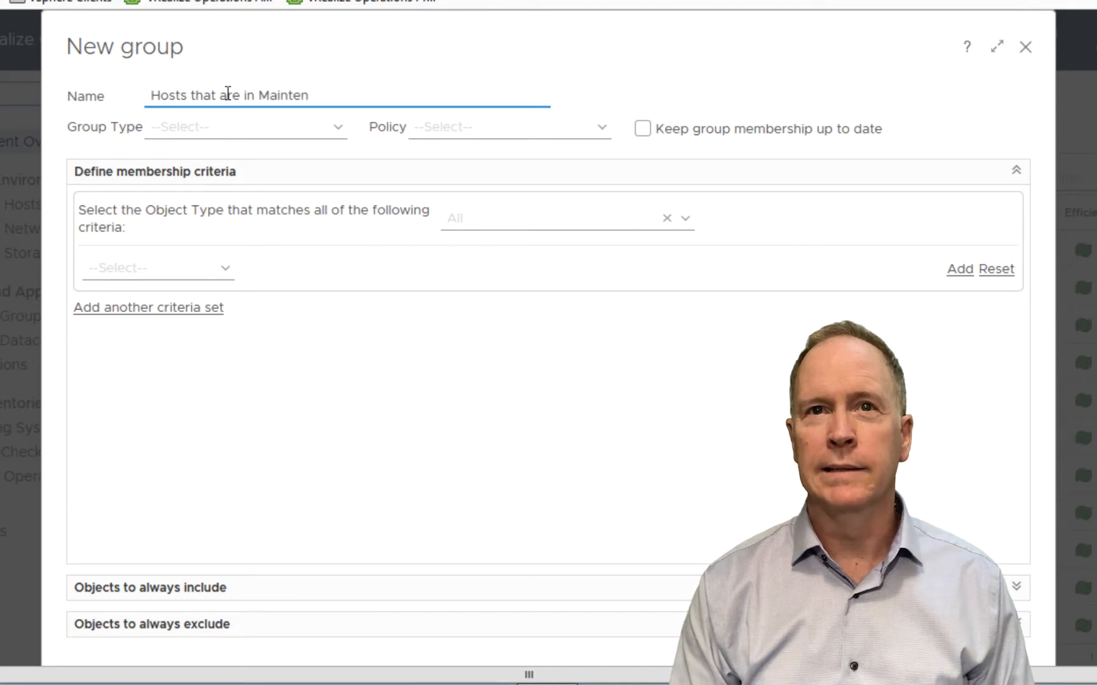
{"action": "type", "text": "ance Mode"}
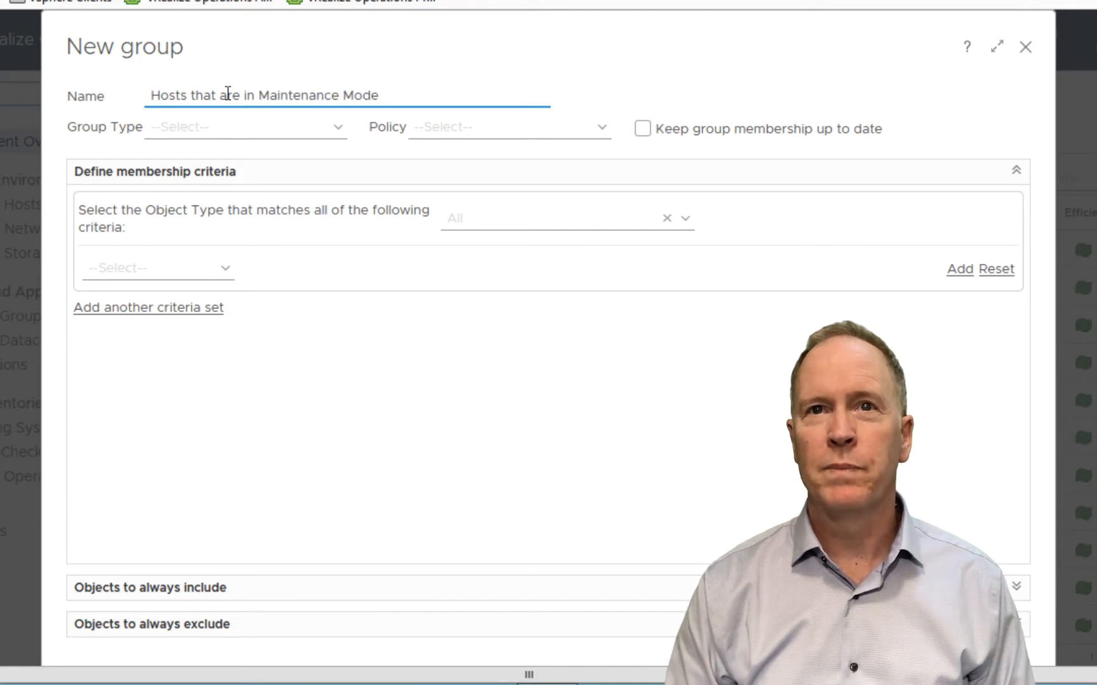
{"action": "left_click", "coordinate": [648, 130]}
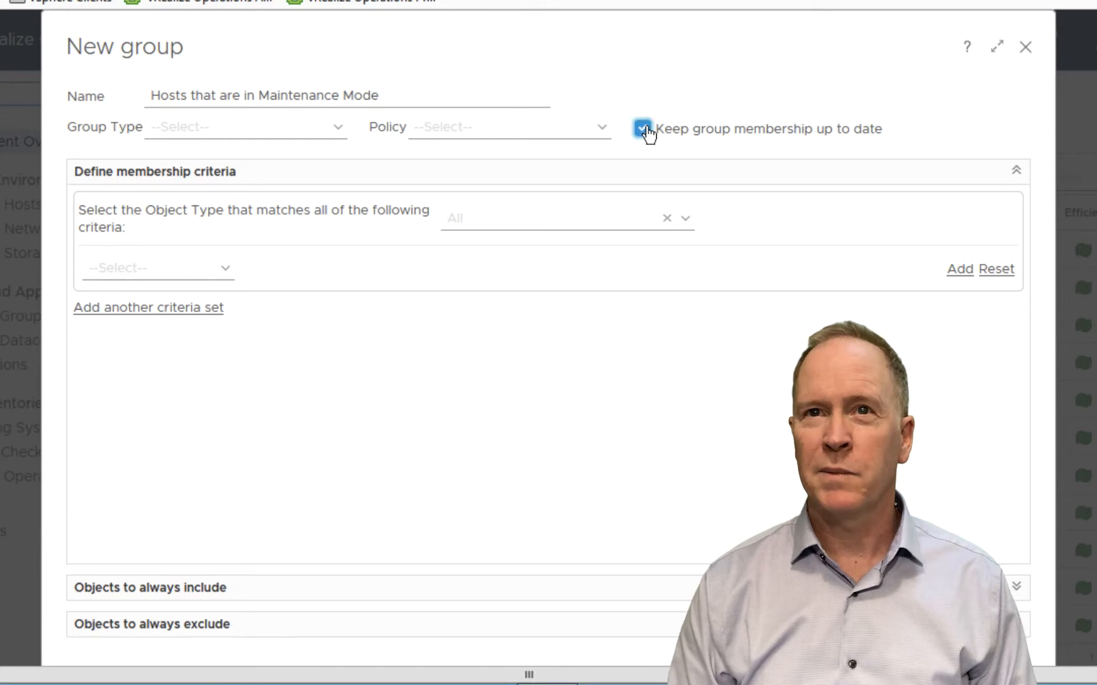
Set the hosts group's object type to Host System and base its membership criterion on Properties
{"action": "left_click", "coordinate": [499, 218]}
{"action": "type", "text": "h"}
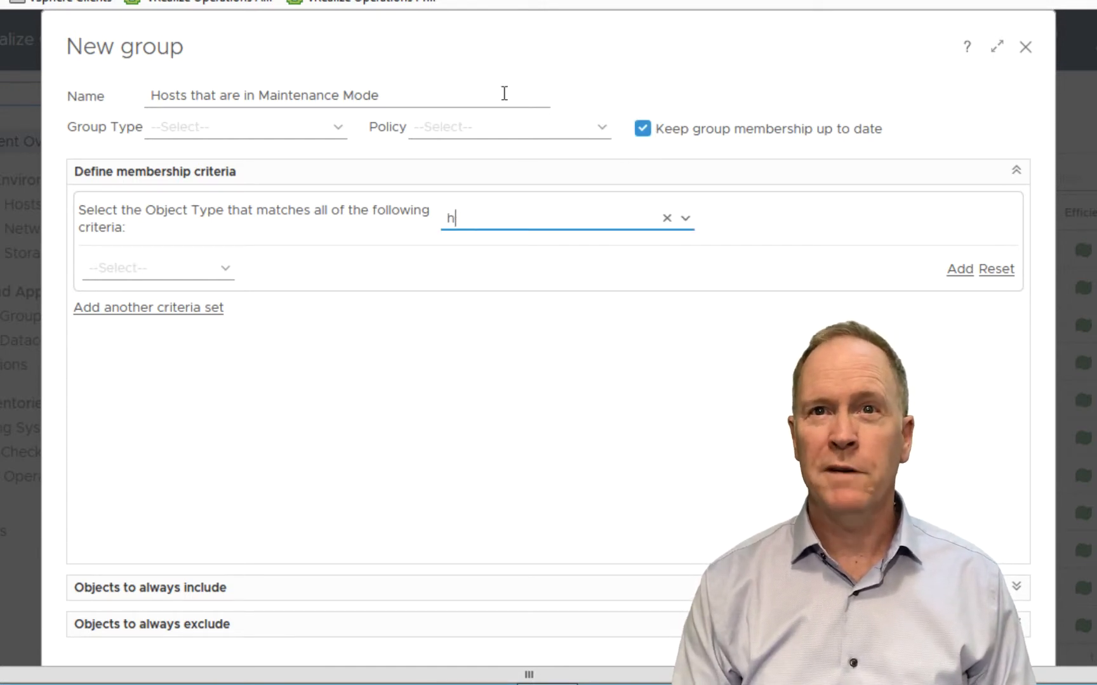
{"action": "type", "text": "ost"}
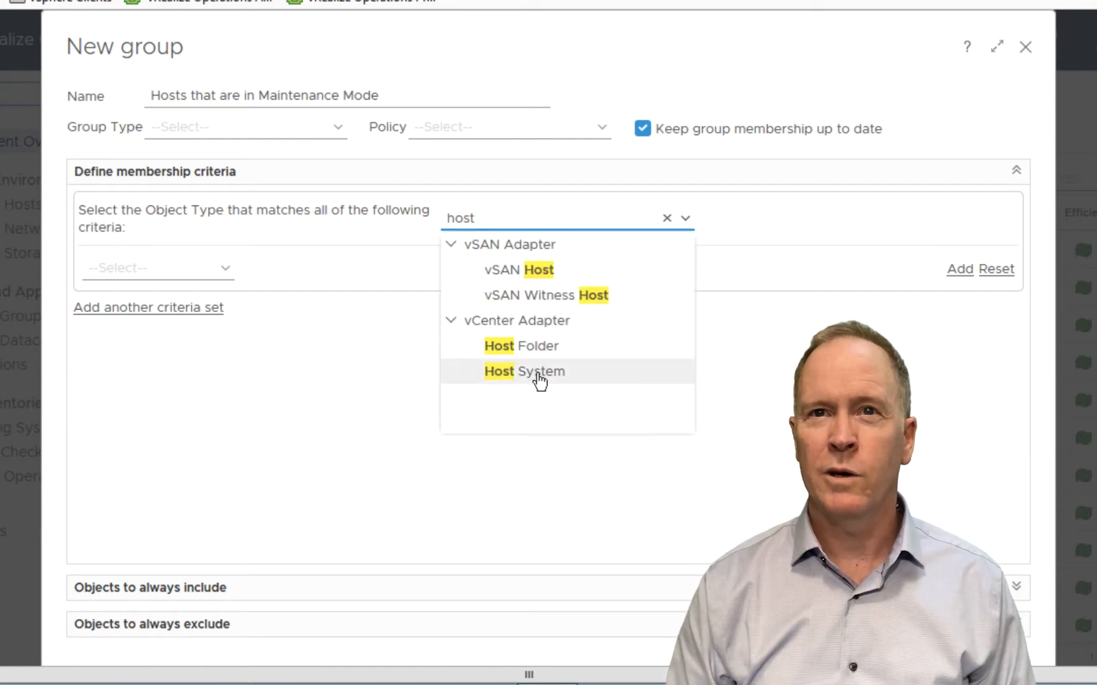
{"action": "left_click", "coordinate": [533, 373]}
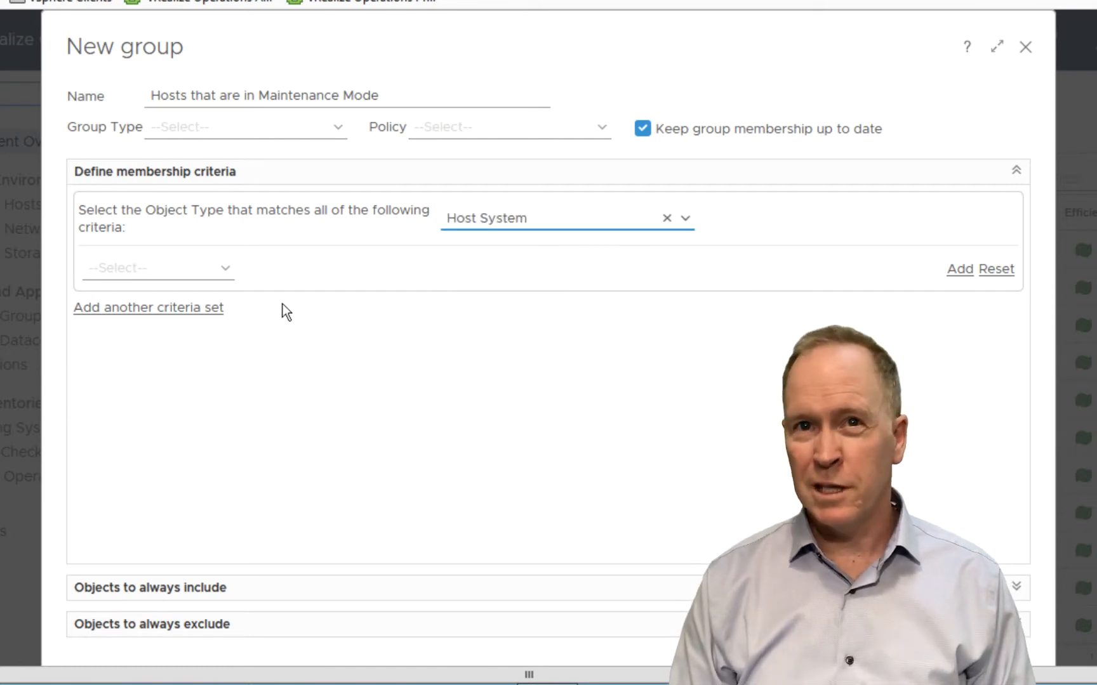
{"action": "left_click", "coordinate": [225, 271]}
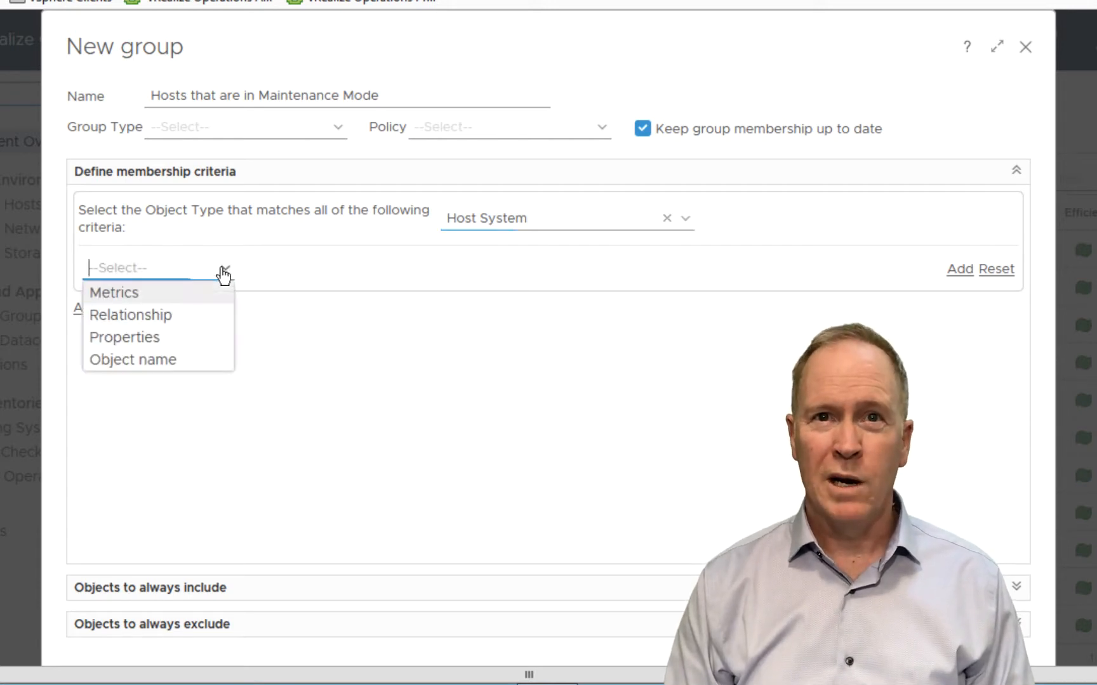
{"action": "left_click", "coordinate": [141, 338]}
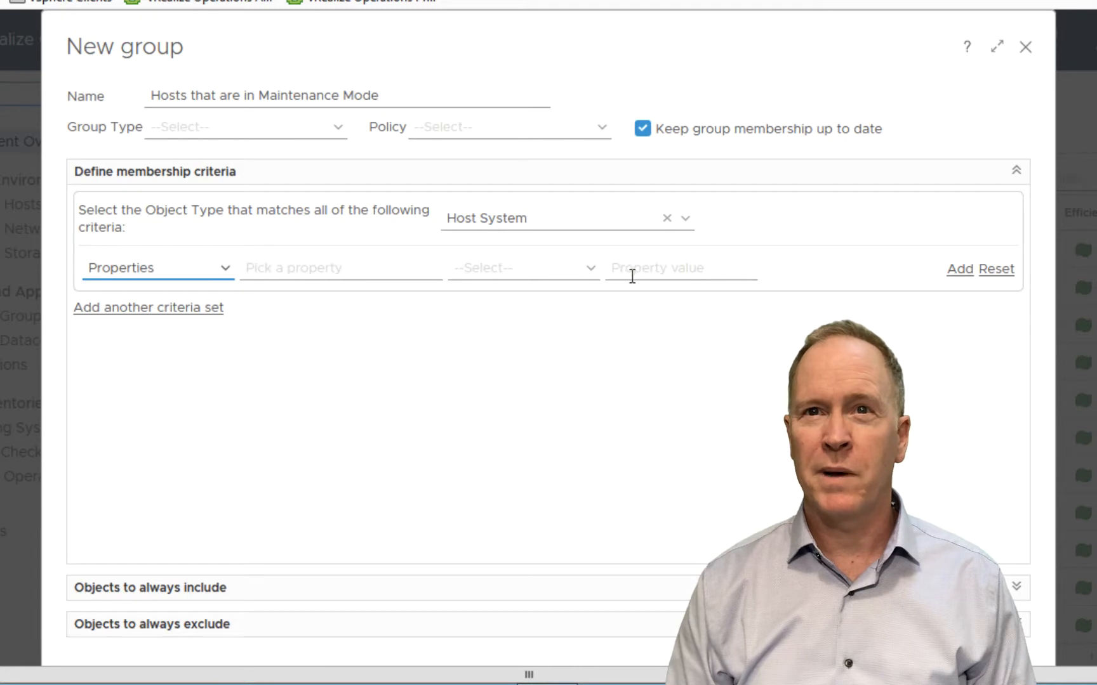
Filter the host properties for "mainten" and choose the Runtime Maintenance State property for the membership criterion
{"action": "left_click", "coordinate": [341, 269]}
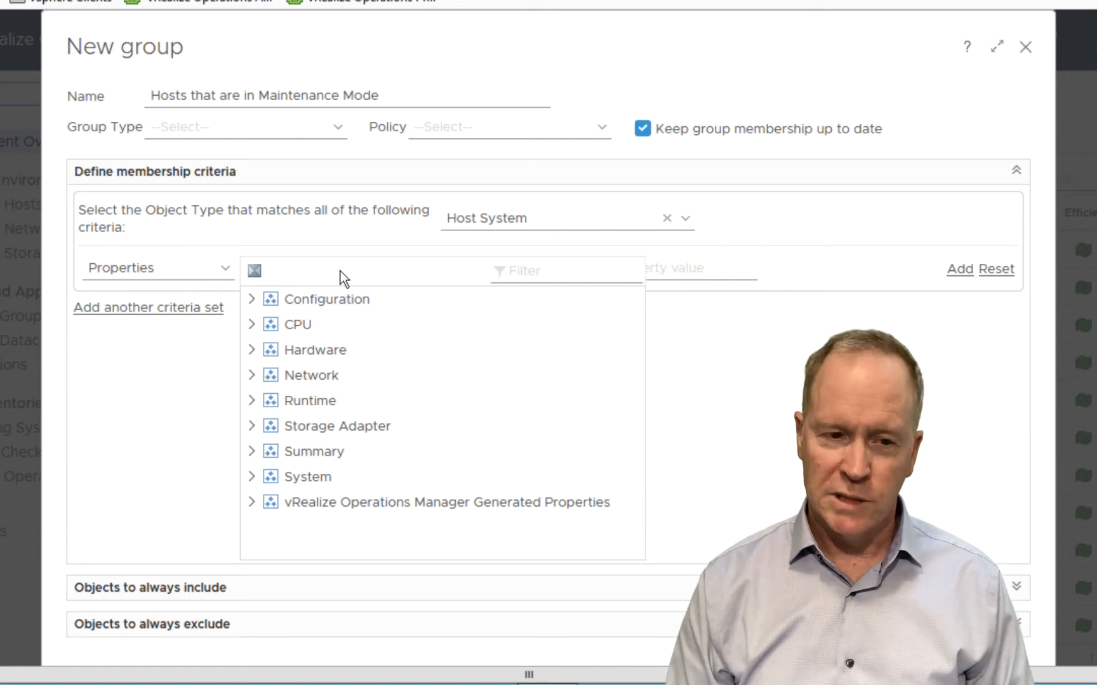
{"action": "left_click", "coordinate": [534, 270]}
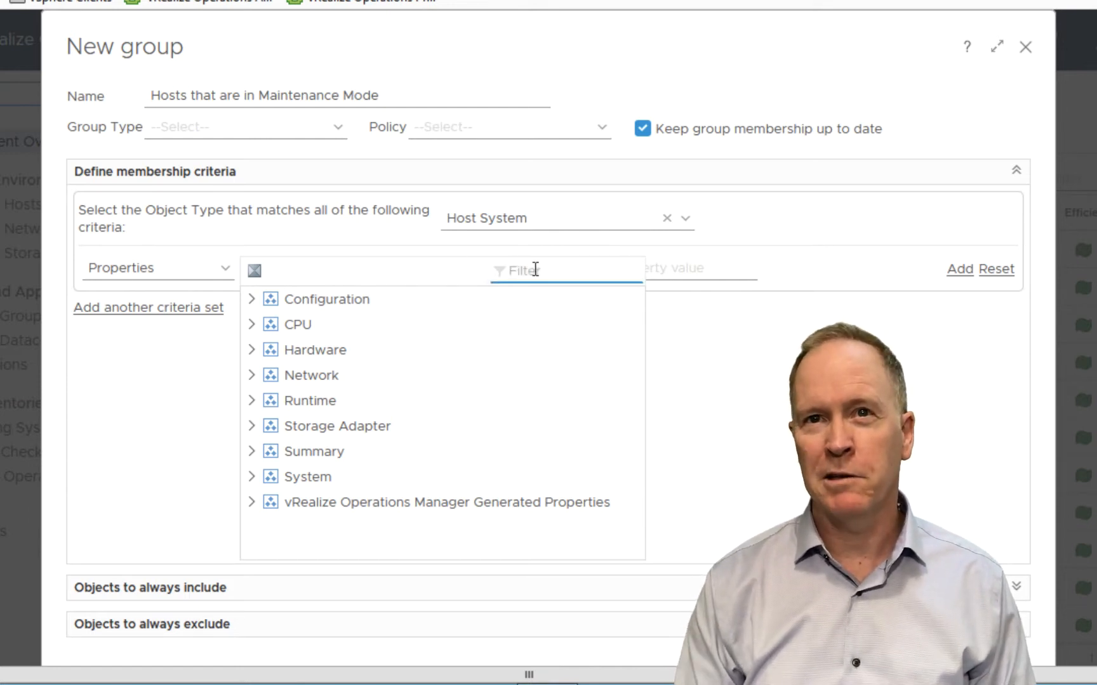
{"action": "type", "text": "mai"}
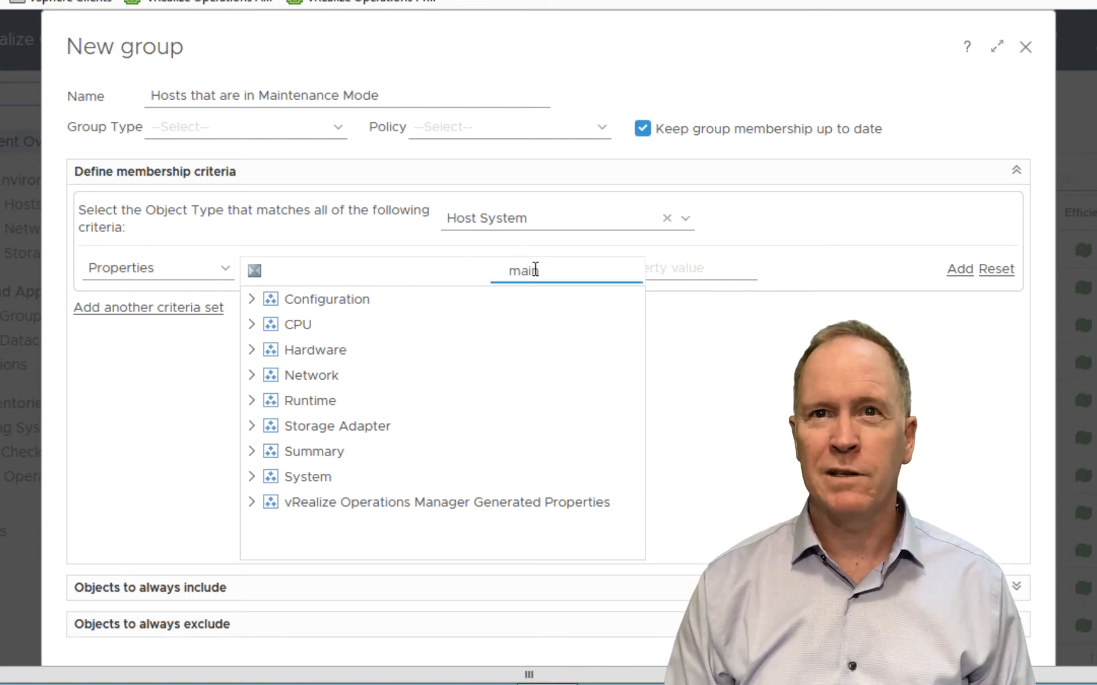
{"action": "type", "text": "nte"}
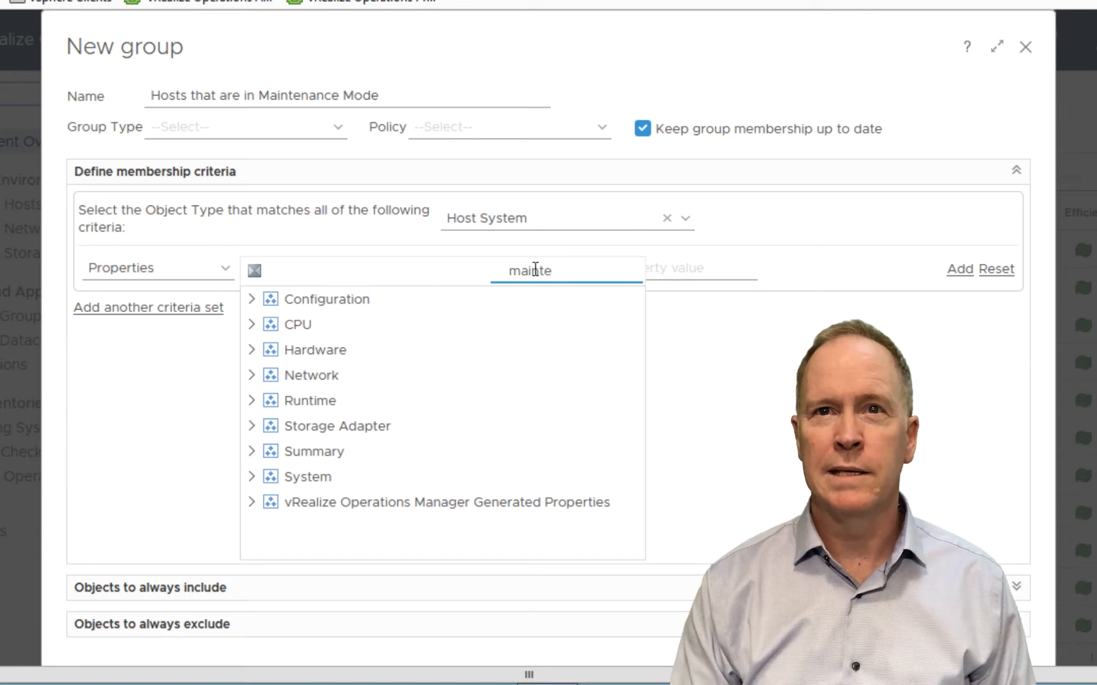
{"action": "type", "text": "n"}
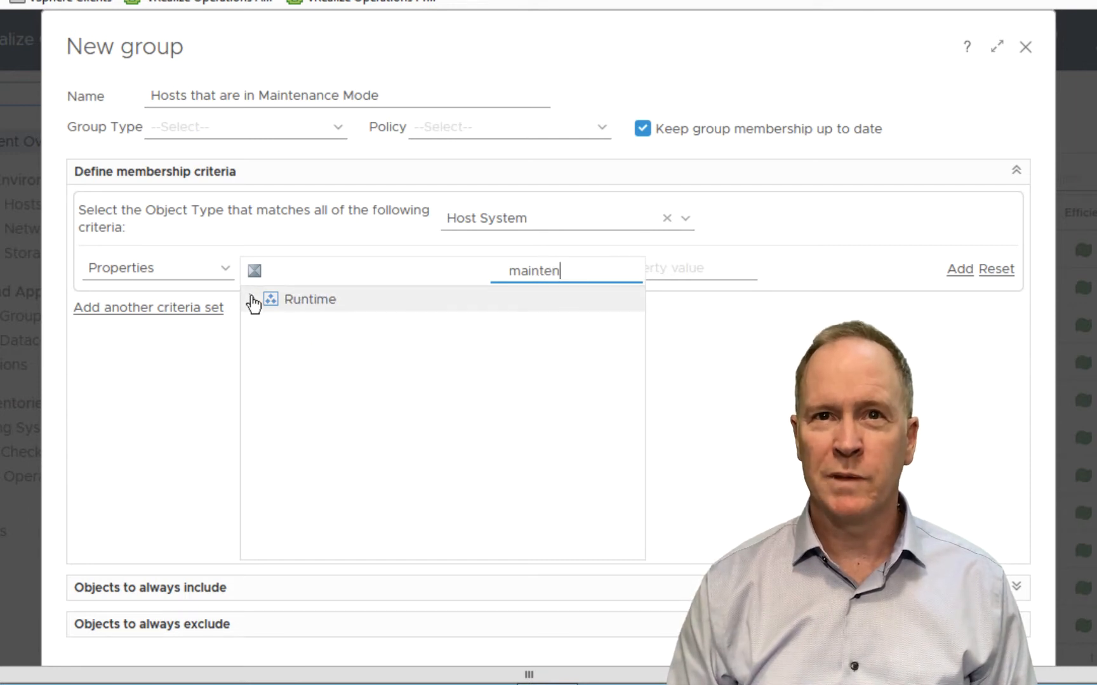
{"action": "left_click", "coordinate": [252, 300]}
{"action": "left_click", "coordinate": [301, 335]}
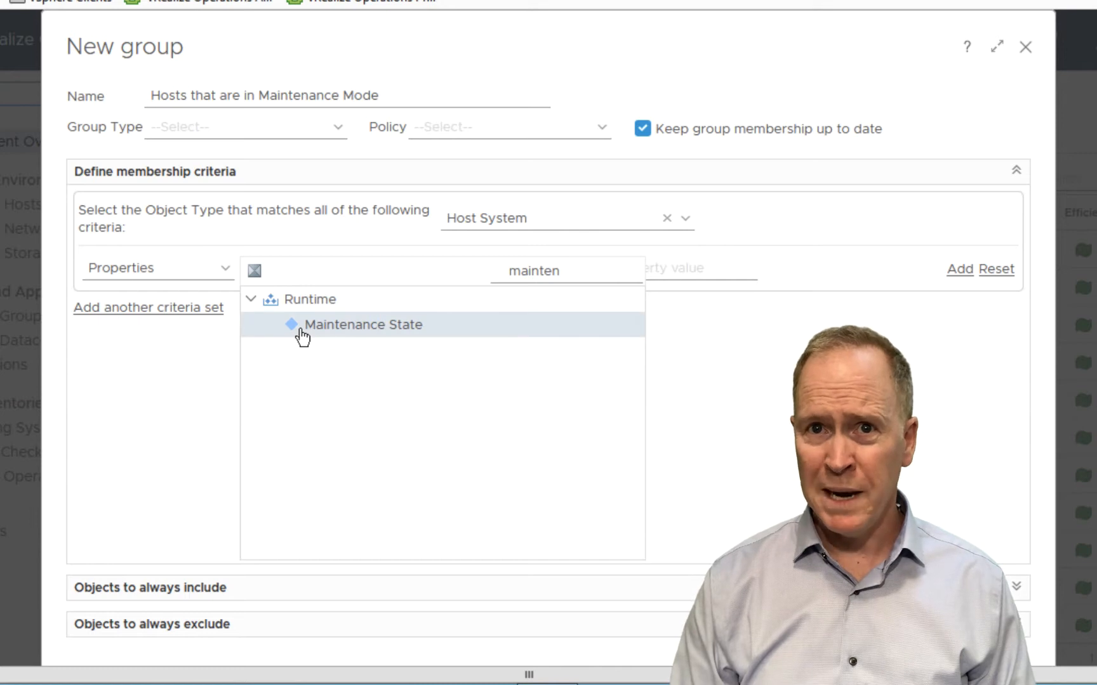
{"action": "left_click", "coordinate": [323, 324]}
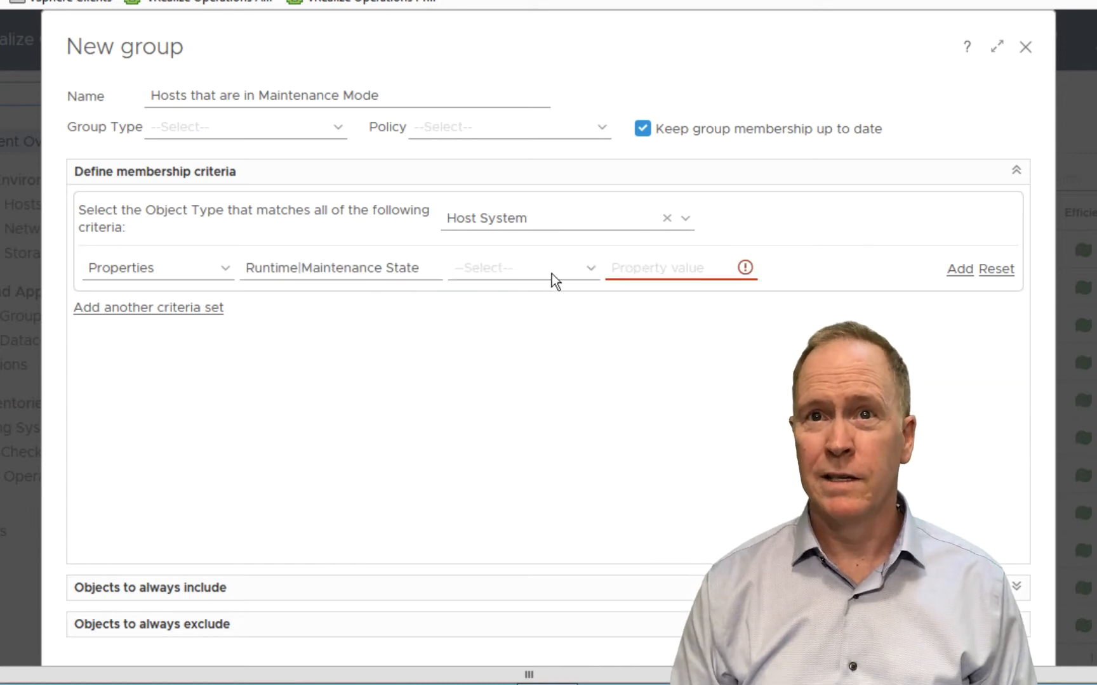
Set the Maintenance State condition to "is" with the value inMaintenance
{"action": "left_click", "coordinate": [592, 272]}
{"action": "left_click", "coordinate": [529, 298]}
{"action": "left_click", "coordinate": [663, 261]}
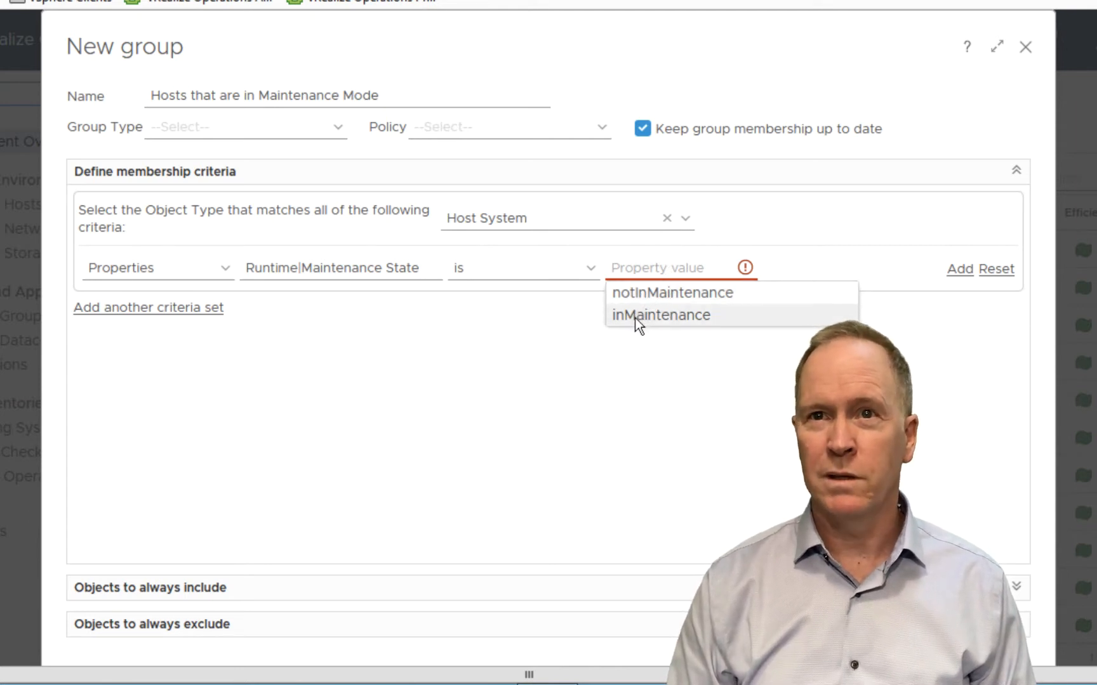
{"action": "left_click", "coordinate": [637, 316]}
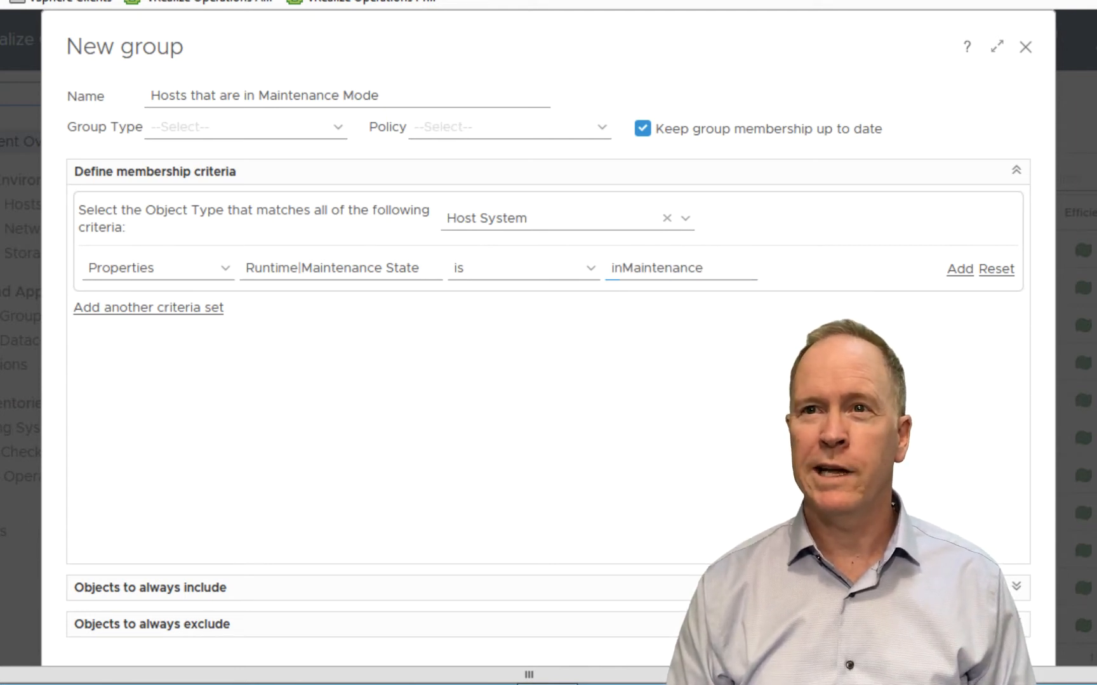
Preview the members of the maintenance mode hosts group, then switch to the vSphere Client and show the Hosts and Clusters inventory
{"action": "scroll", "coordinate": [549, 381], "scroll_direction": "down", "scroll_amount": 1}
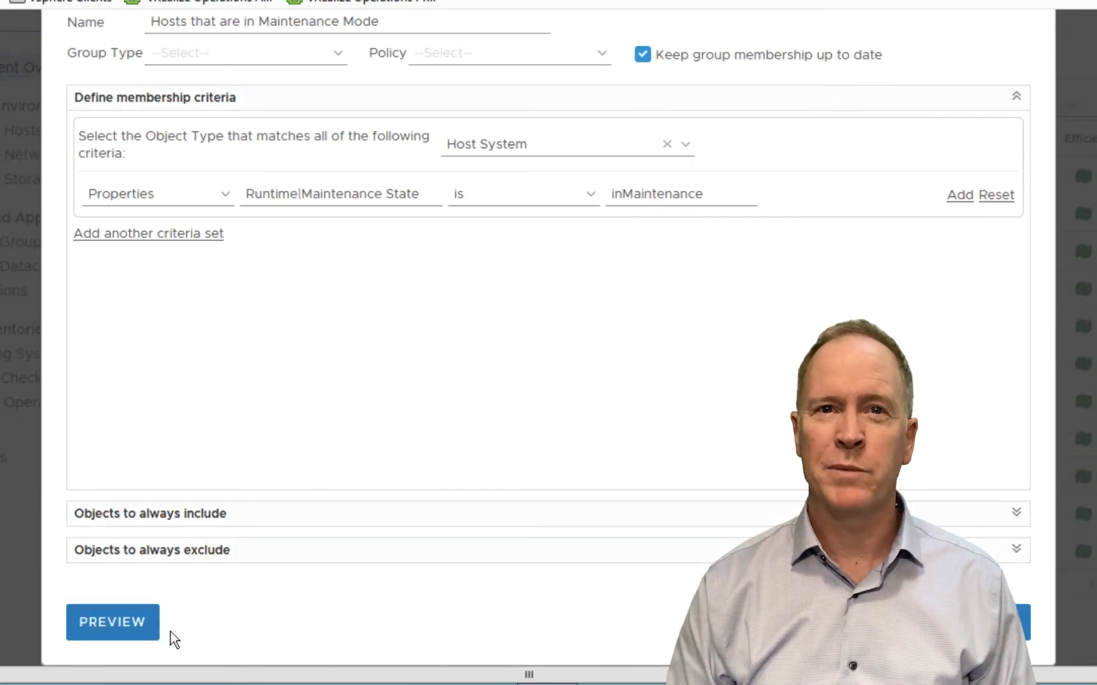
{"action": "left_click", "coordinate": [144, 631]}
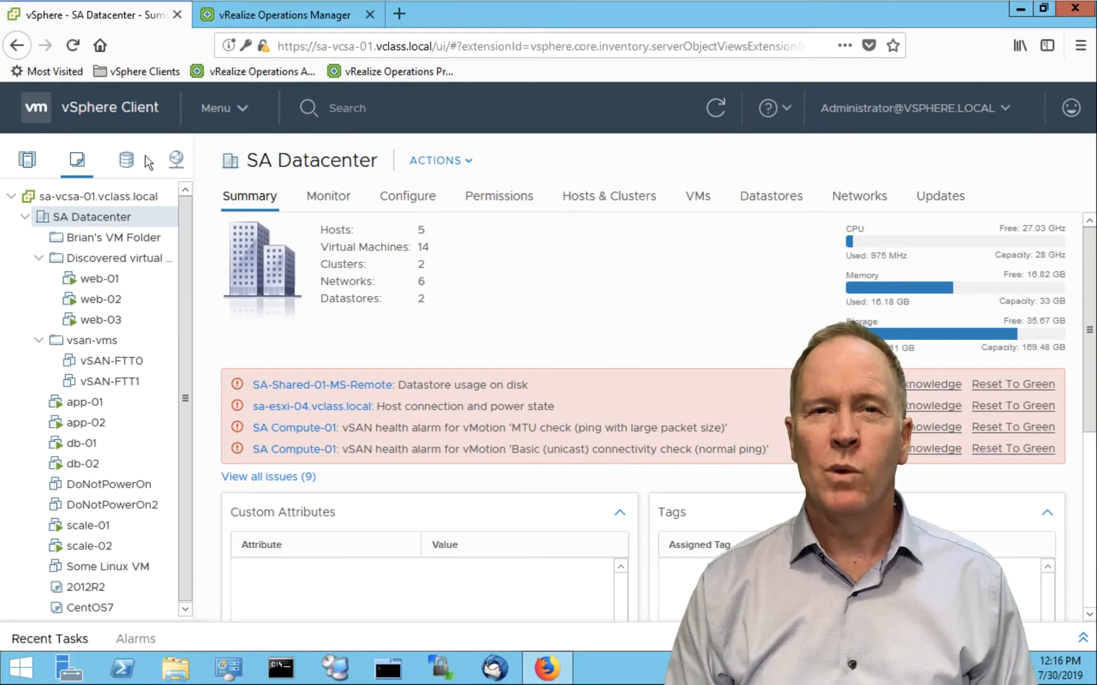
{"action": "left_click", "coordinate": [26, 158]}
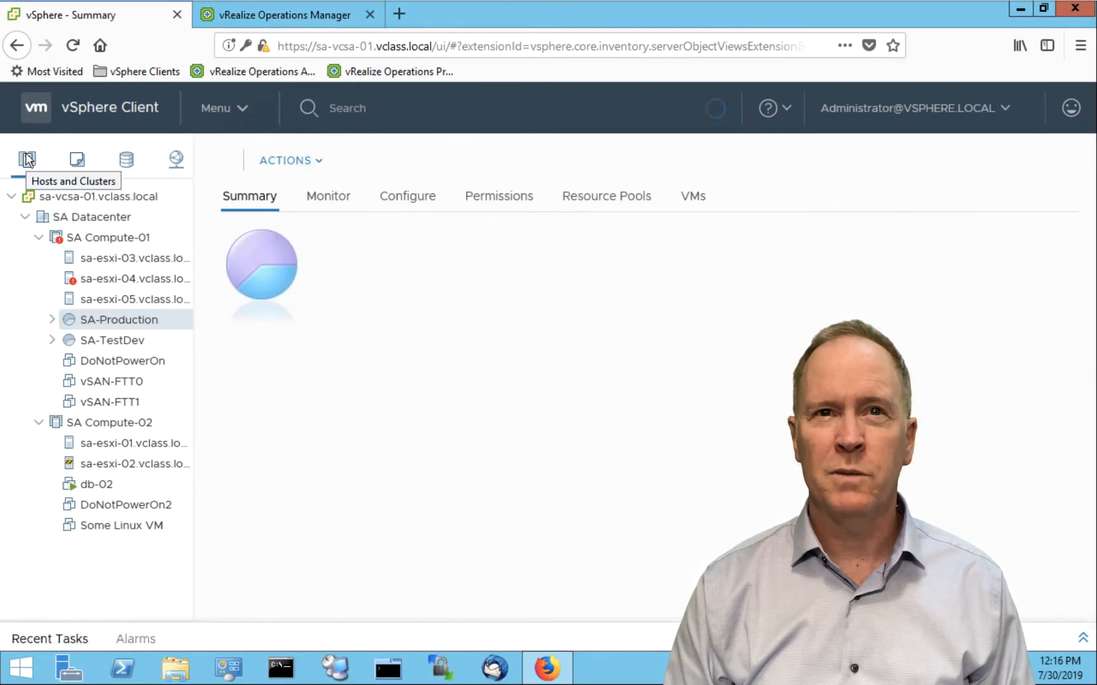